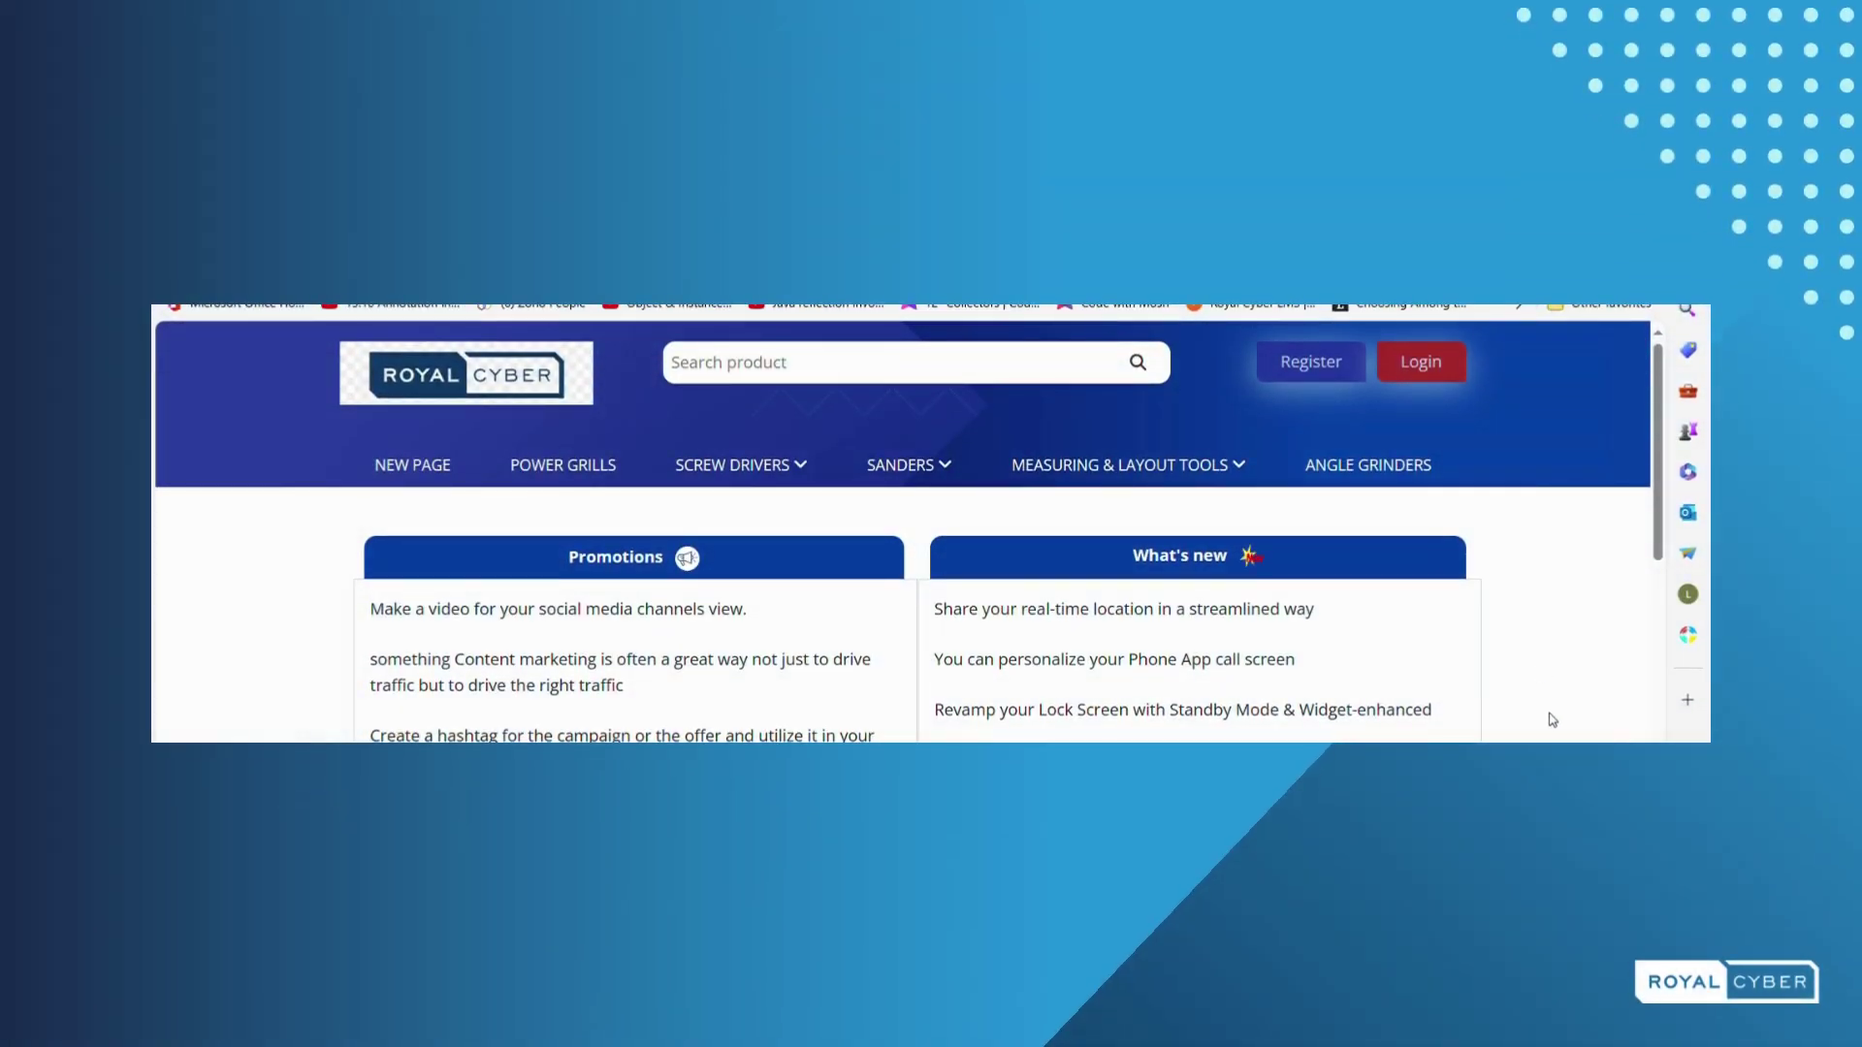
- Scroll the storefront to the How can we help? cards with DevTools open
scroll(1553, 720, down, 2)
scroll(1553, 719, down, 2)
scroll(1552, 719, down, 3)
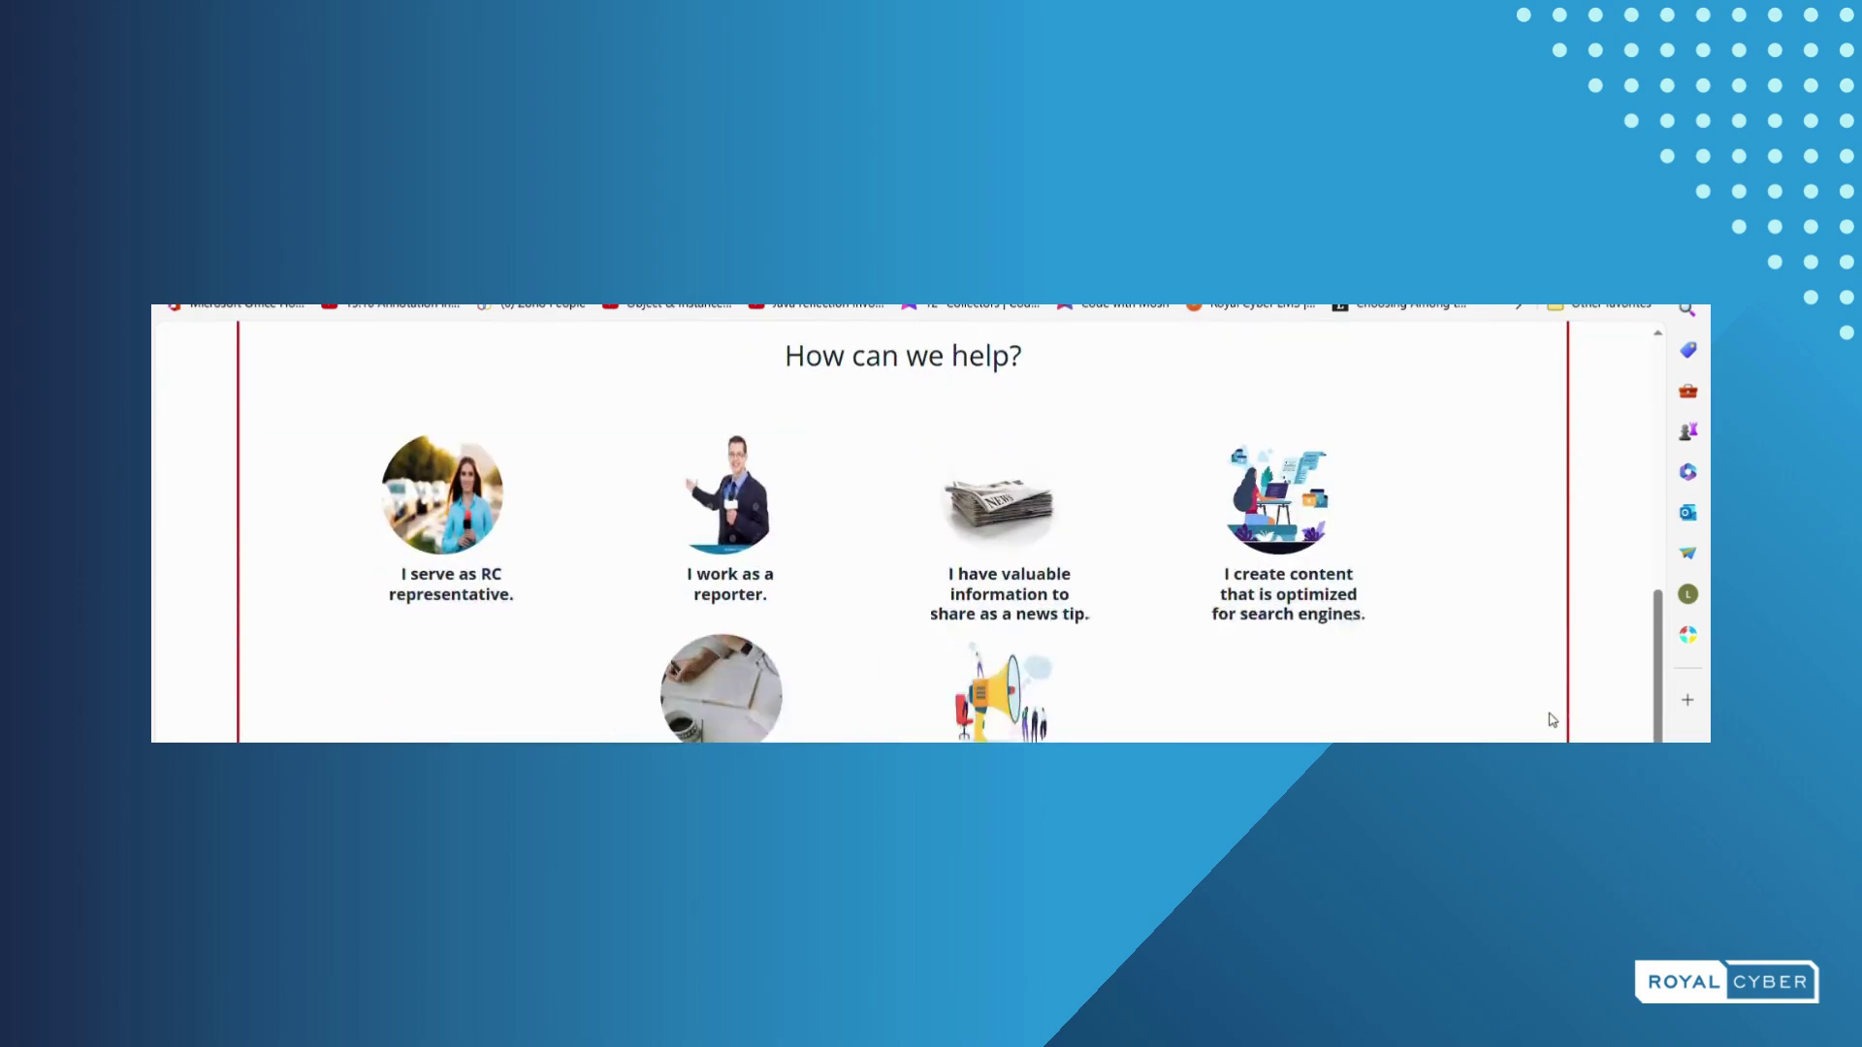
scroll(1552, 720, down, 1)
scroll(1553, 720, down, 2)
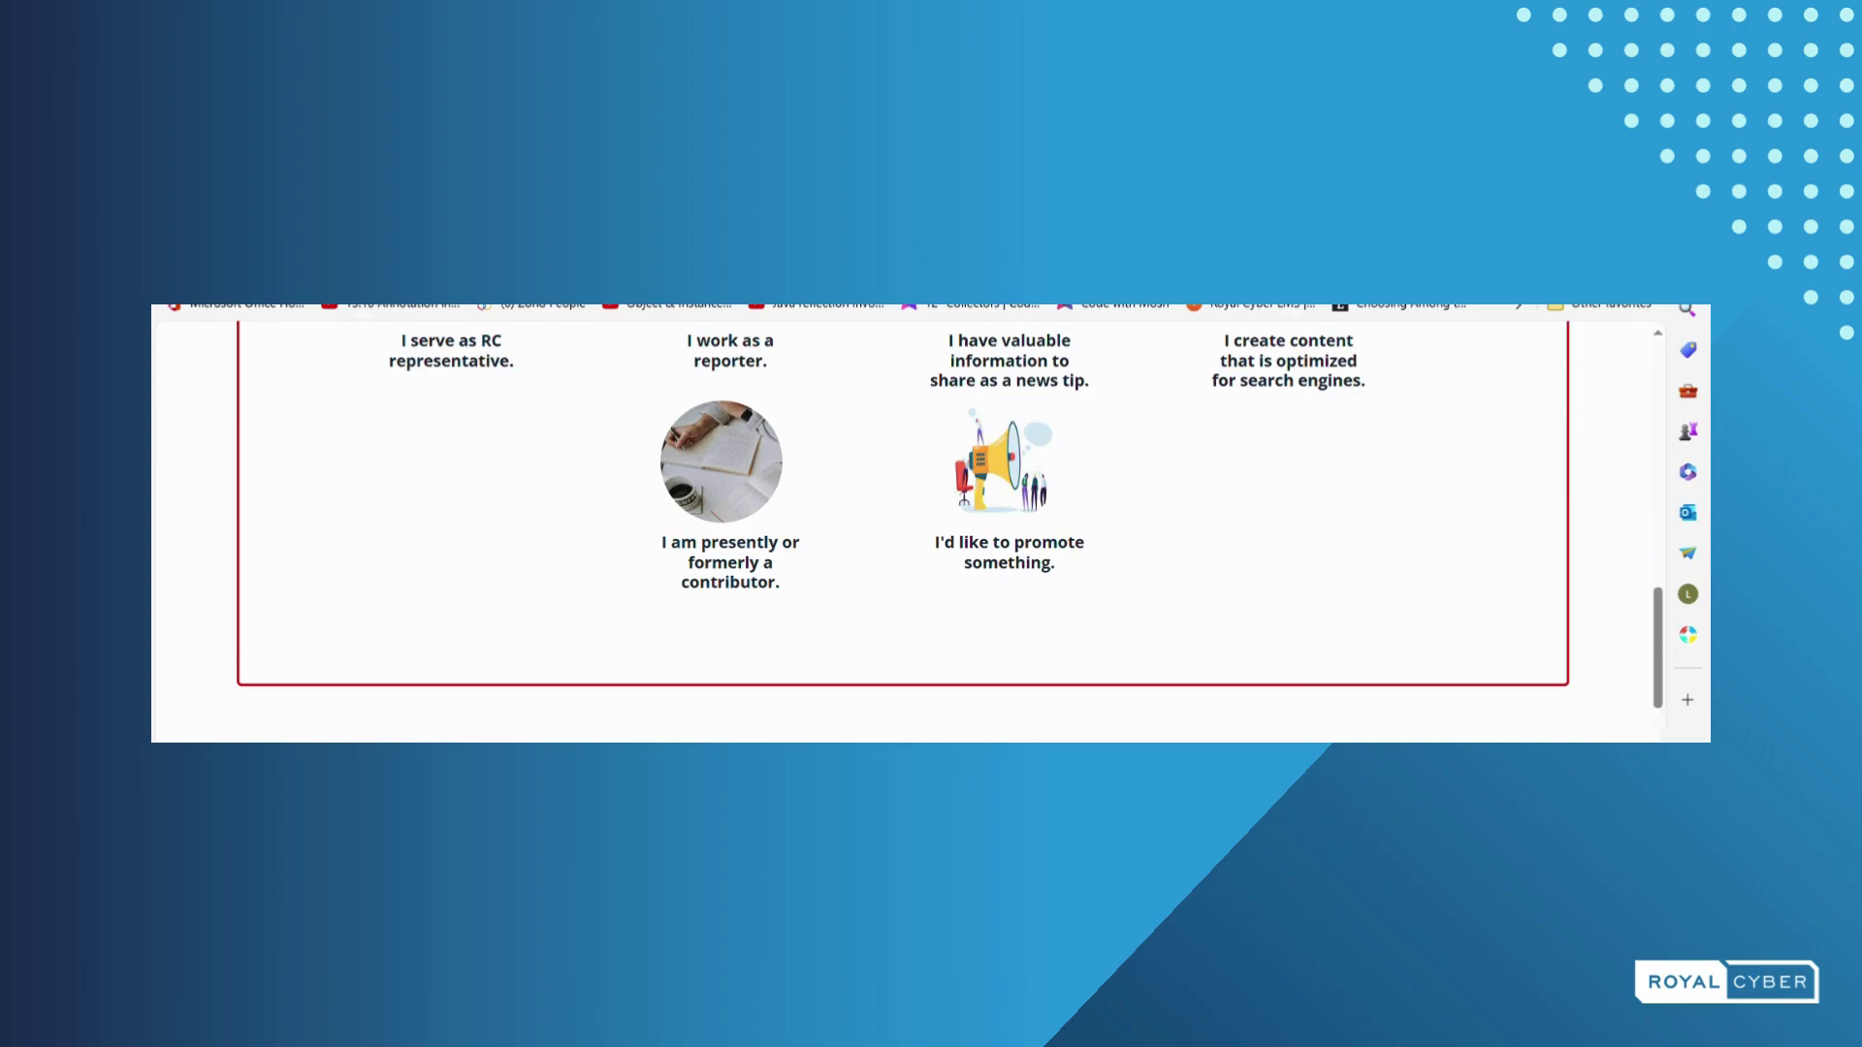
key(F12)
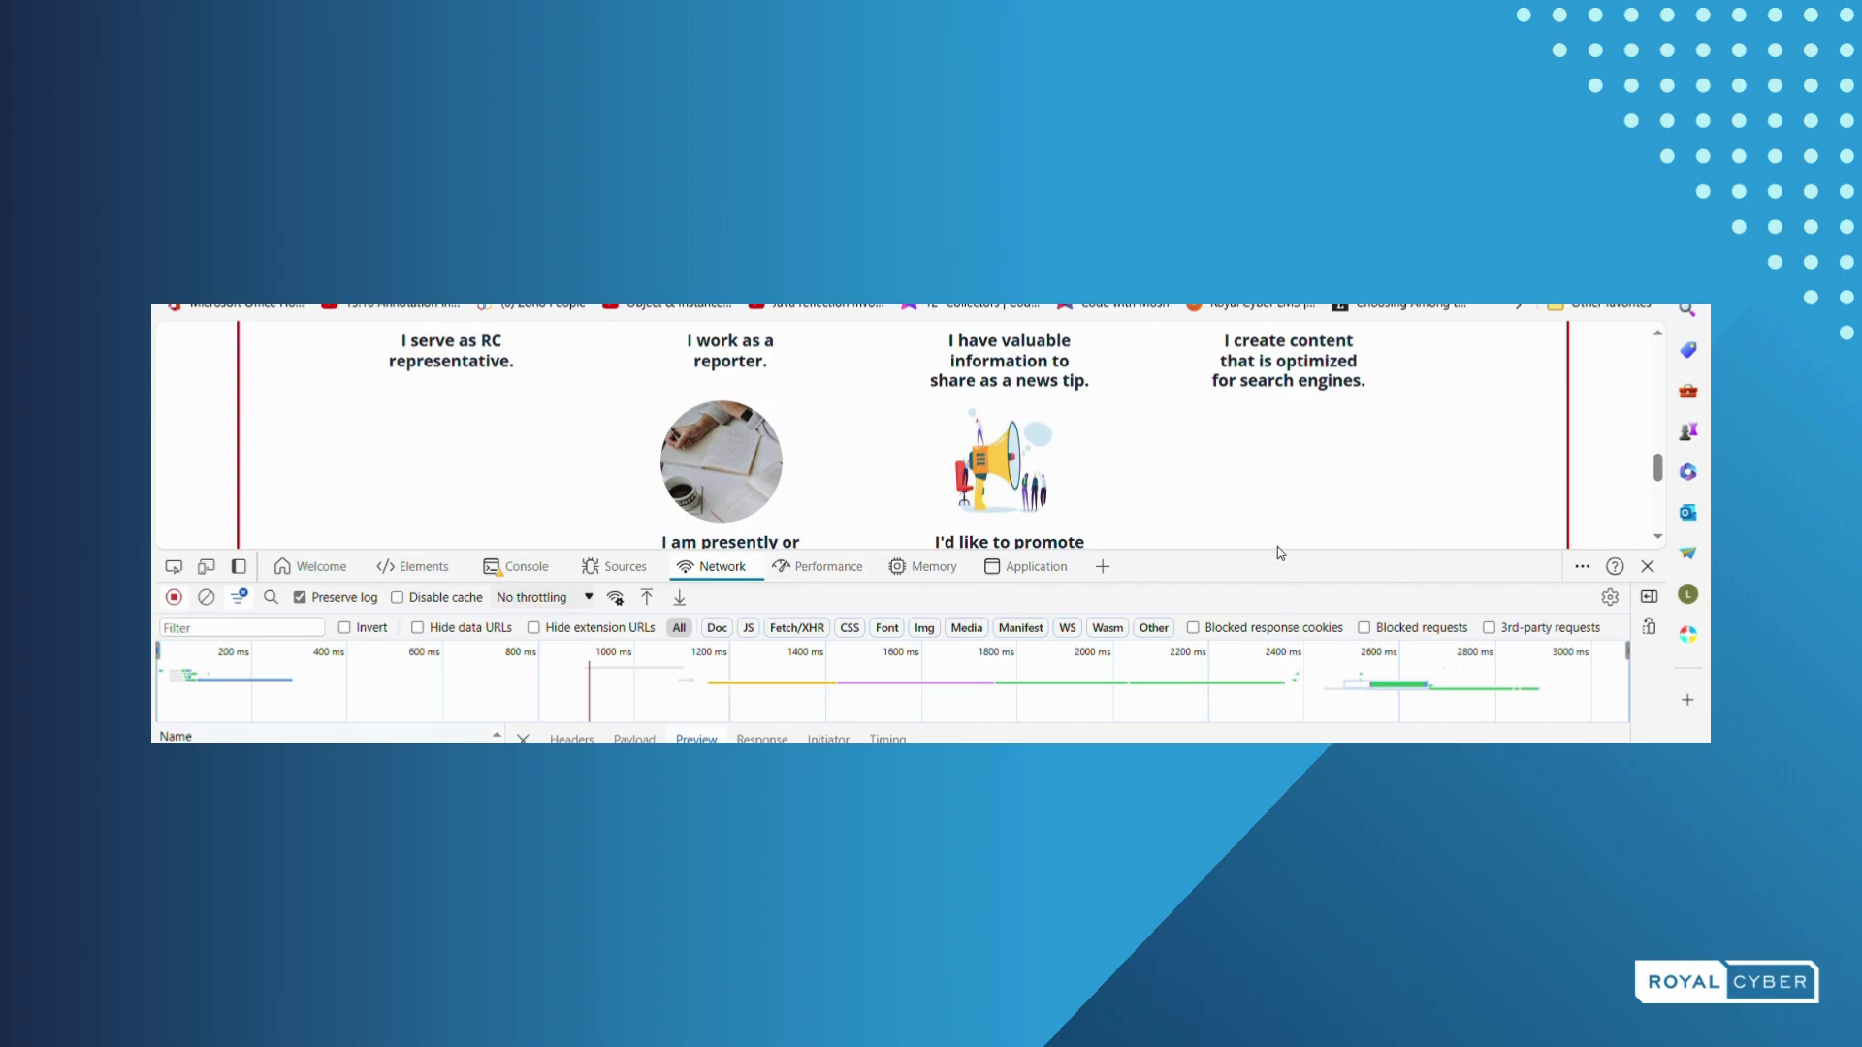
drag(1278, 561, 1282, 742)
- Show the ANGLE GRINDERS product listing from the storefront nav bar
scroll(1288, 624, up, 4)
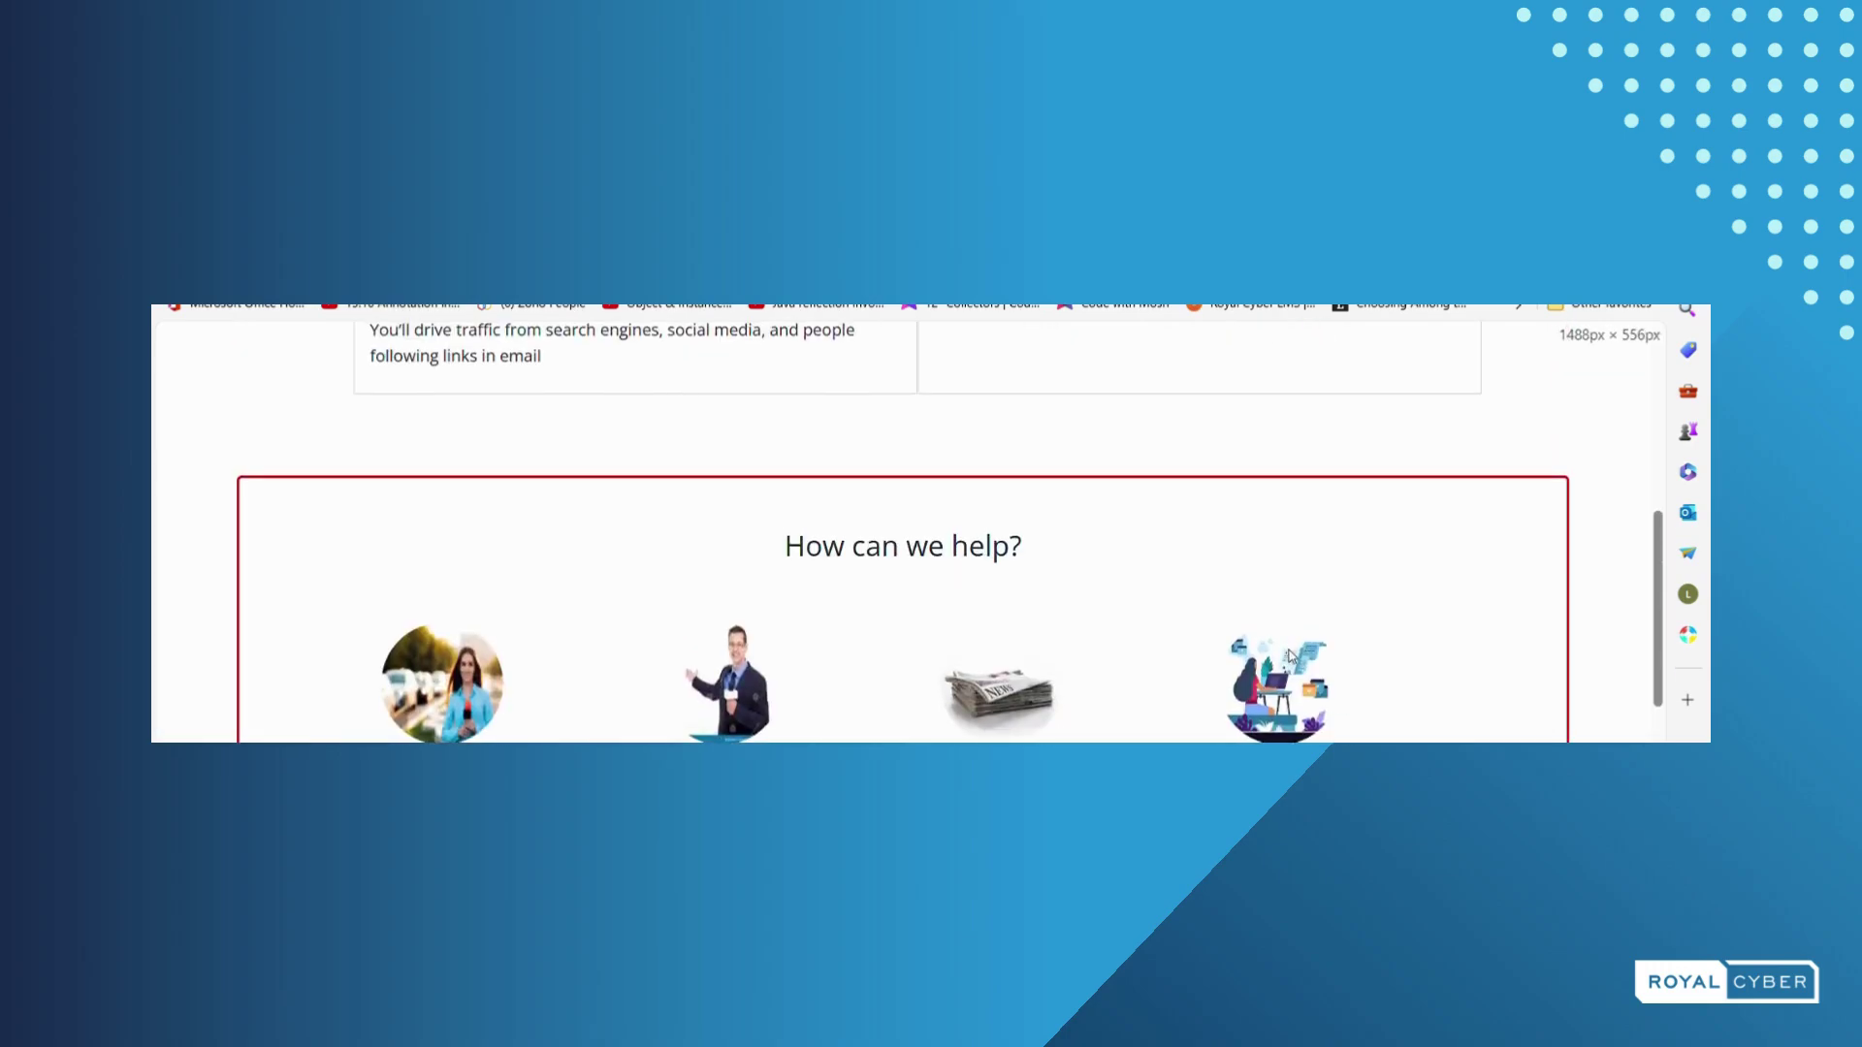
scroll(1291, 677, up, 3)
scroll(1292, 676, up, 2)
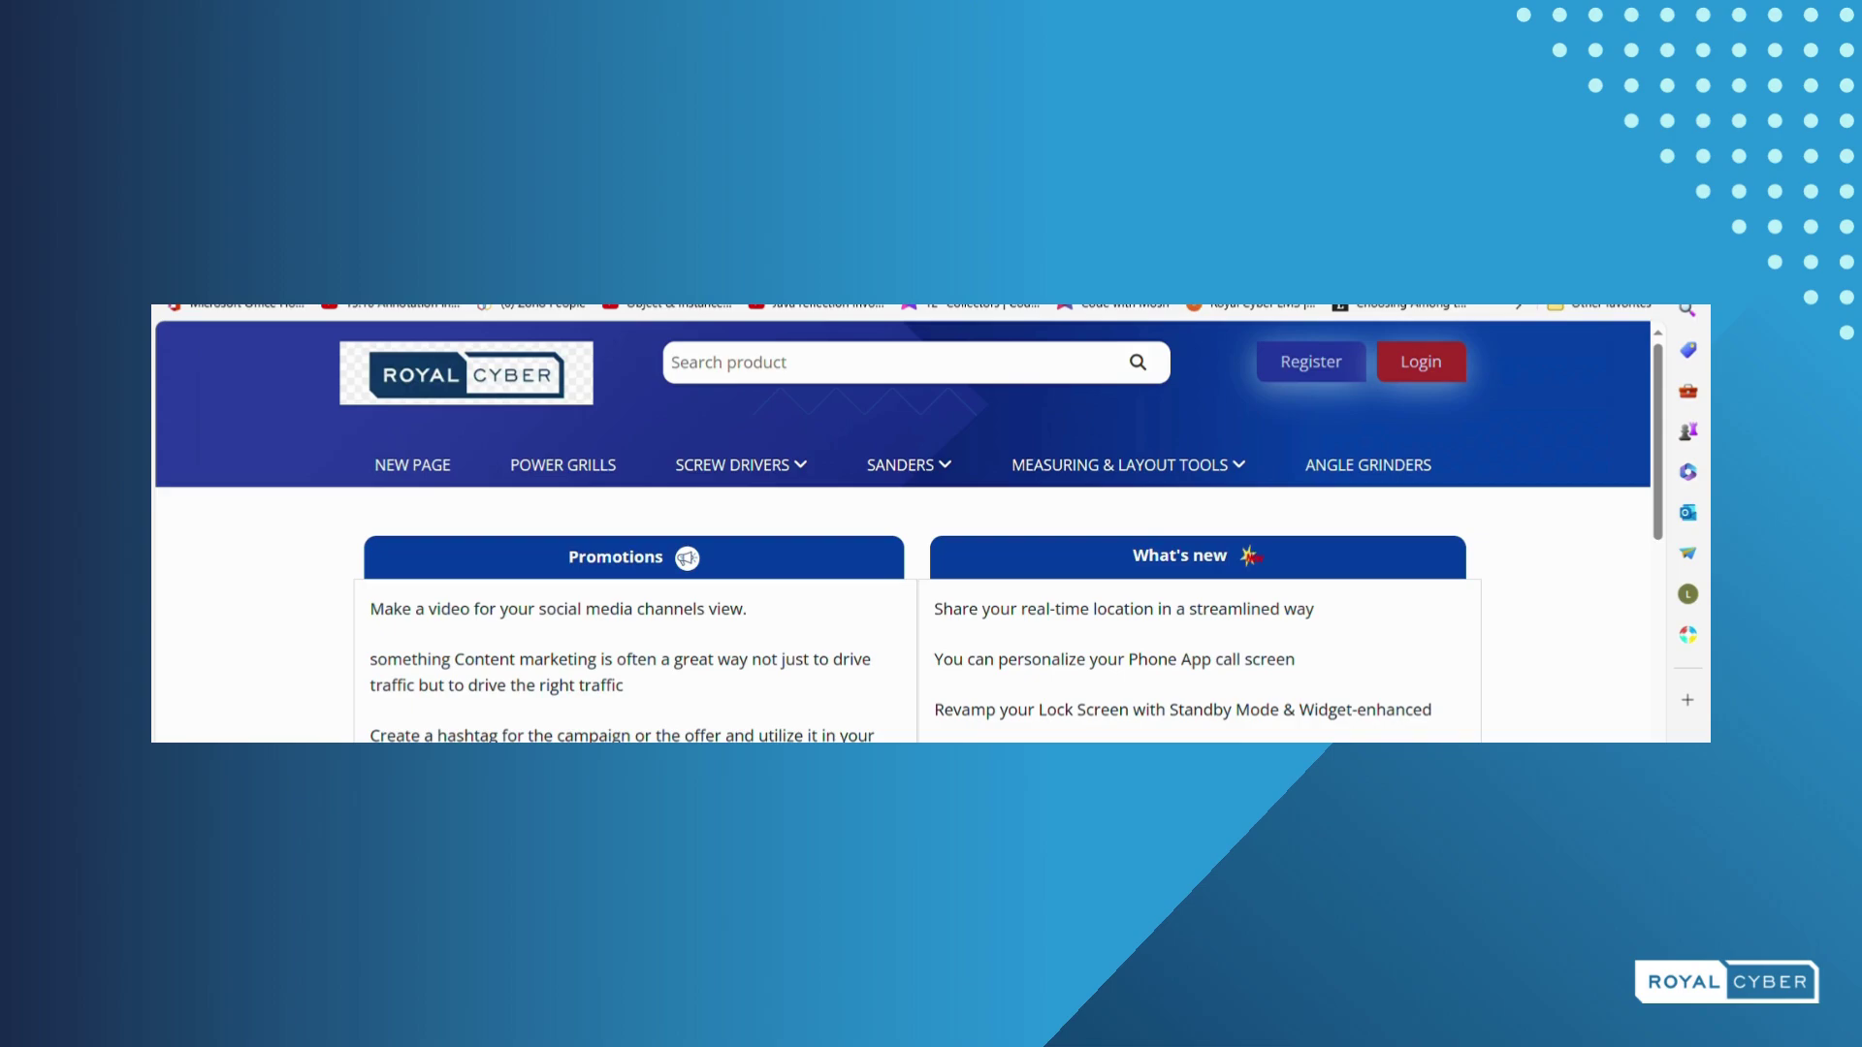
click(1369, 466)
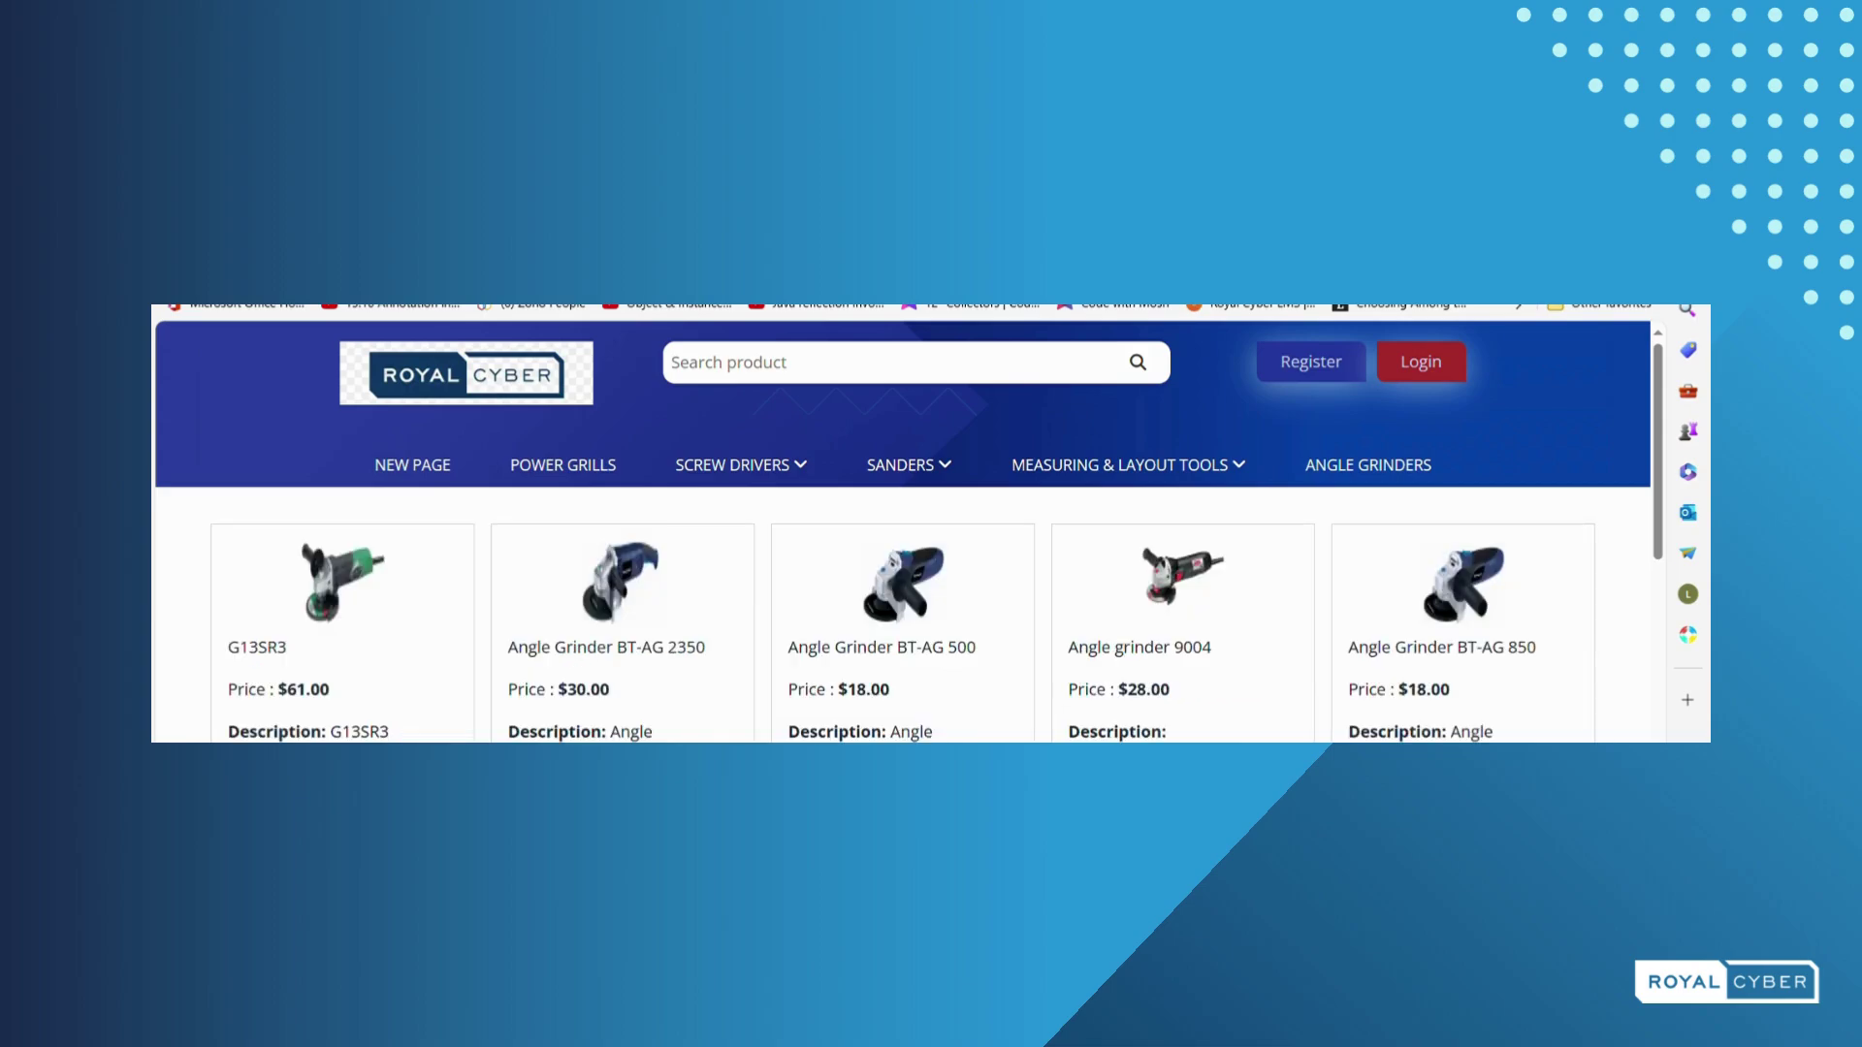
key(F12)
scroll(1552, 388, down, 2)
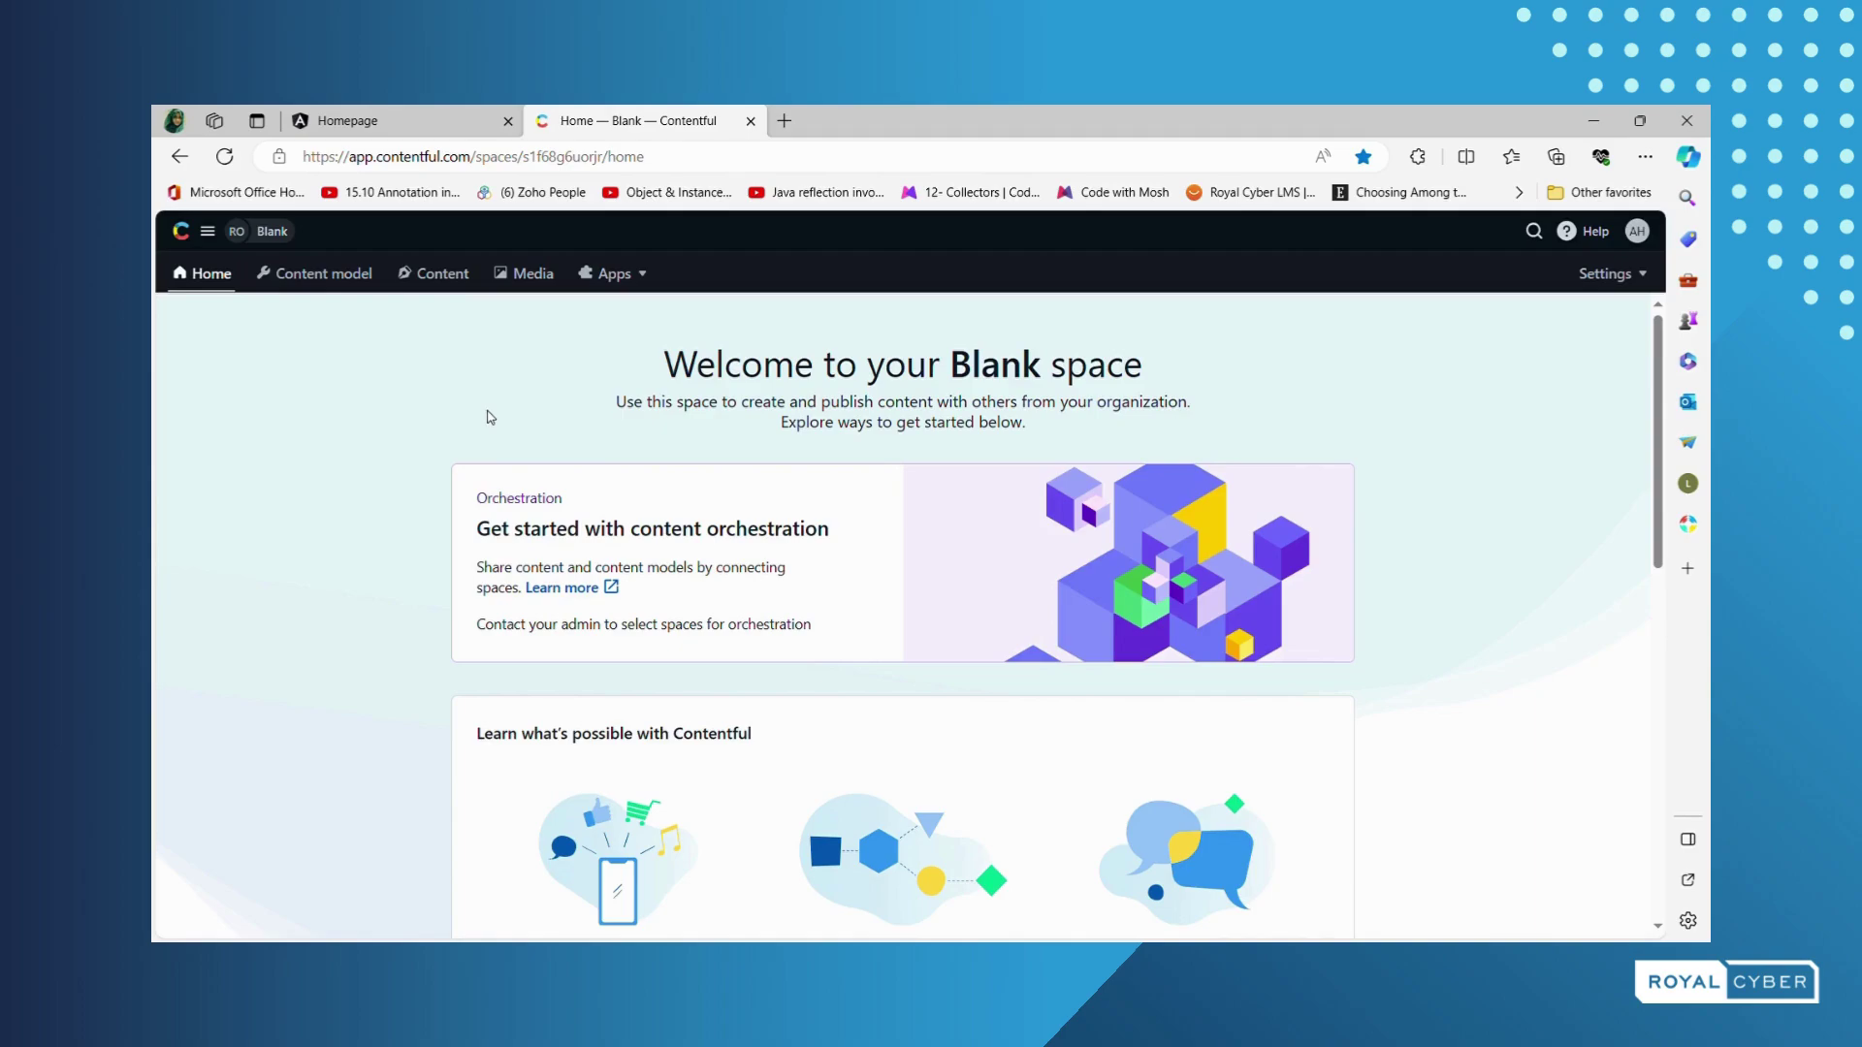
- From the Content model list, open FooterMenu to inspect its Title, URL and Identifier fields
click(350, 279)
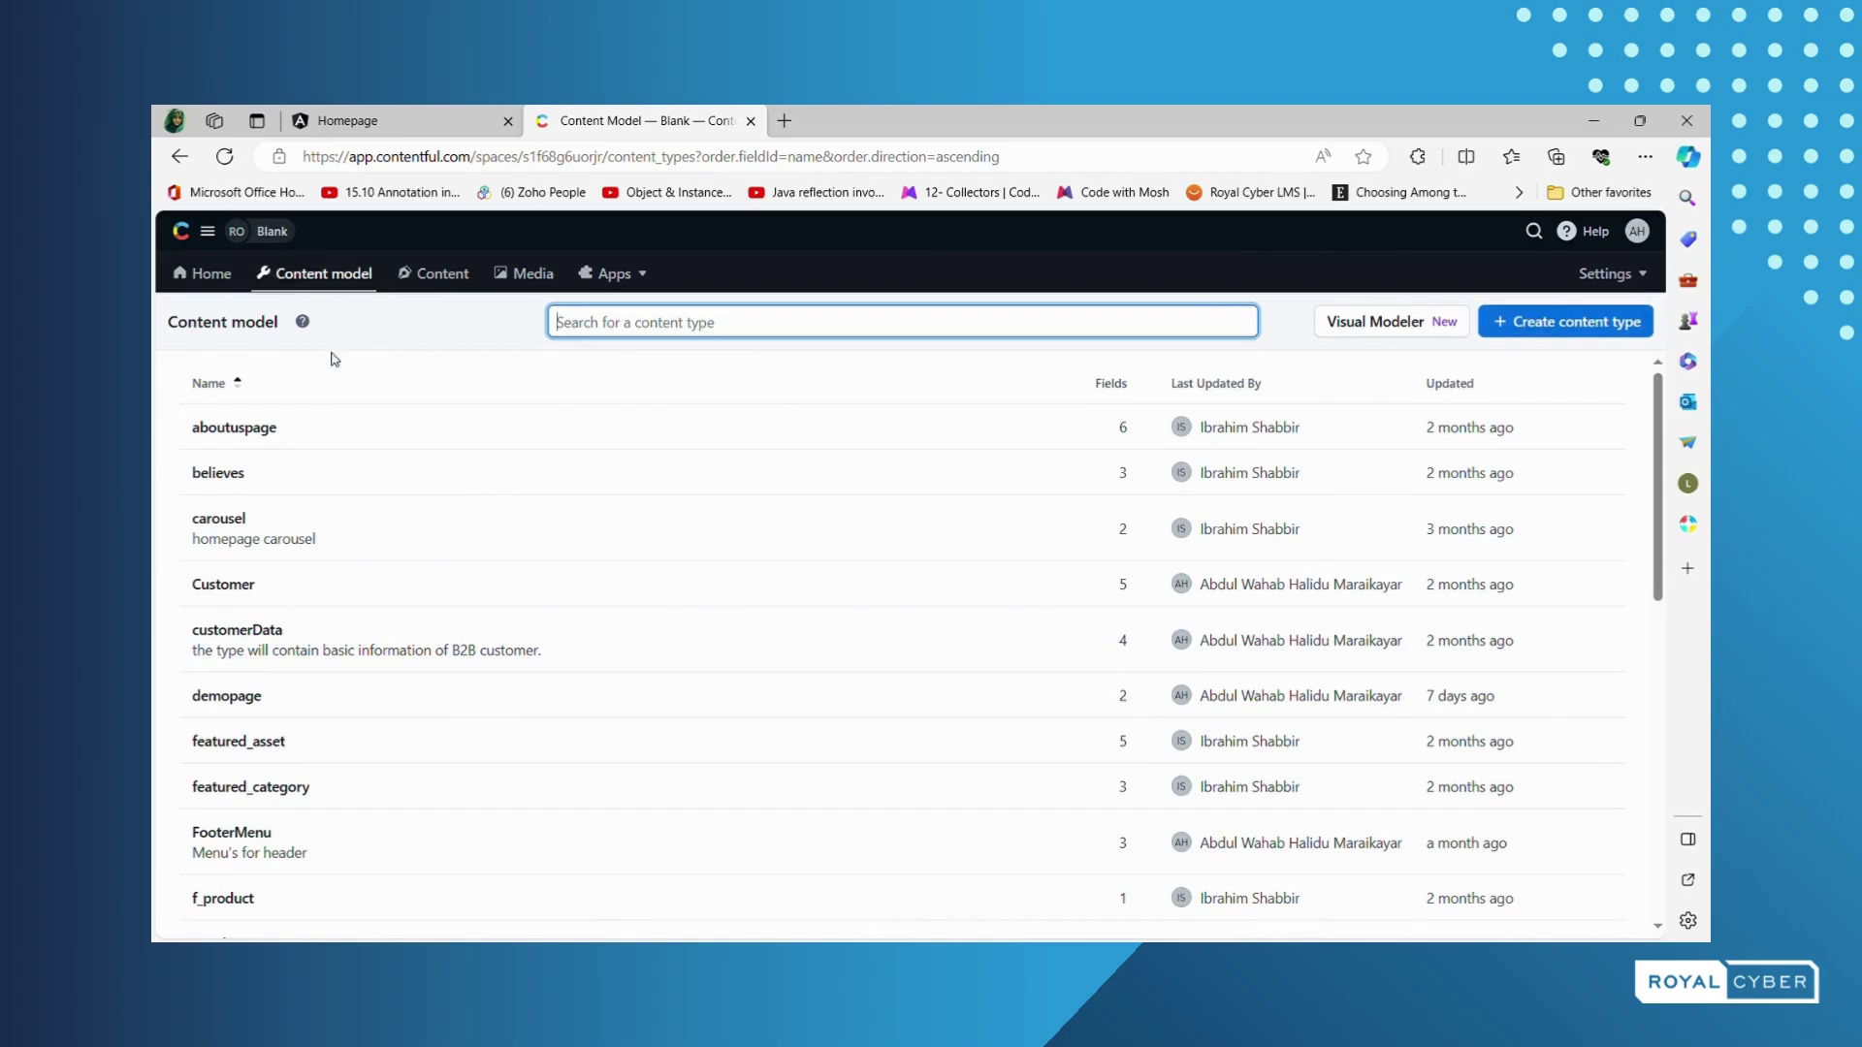
scroll(374, 708, down, 2)
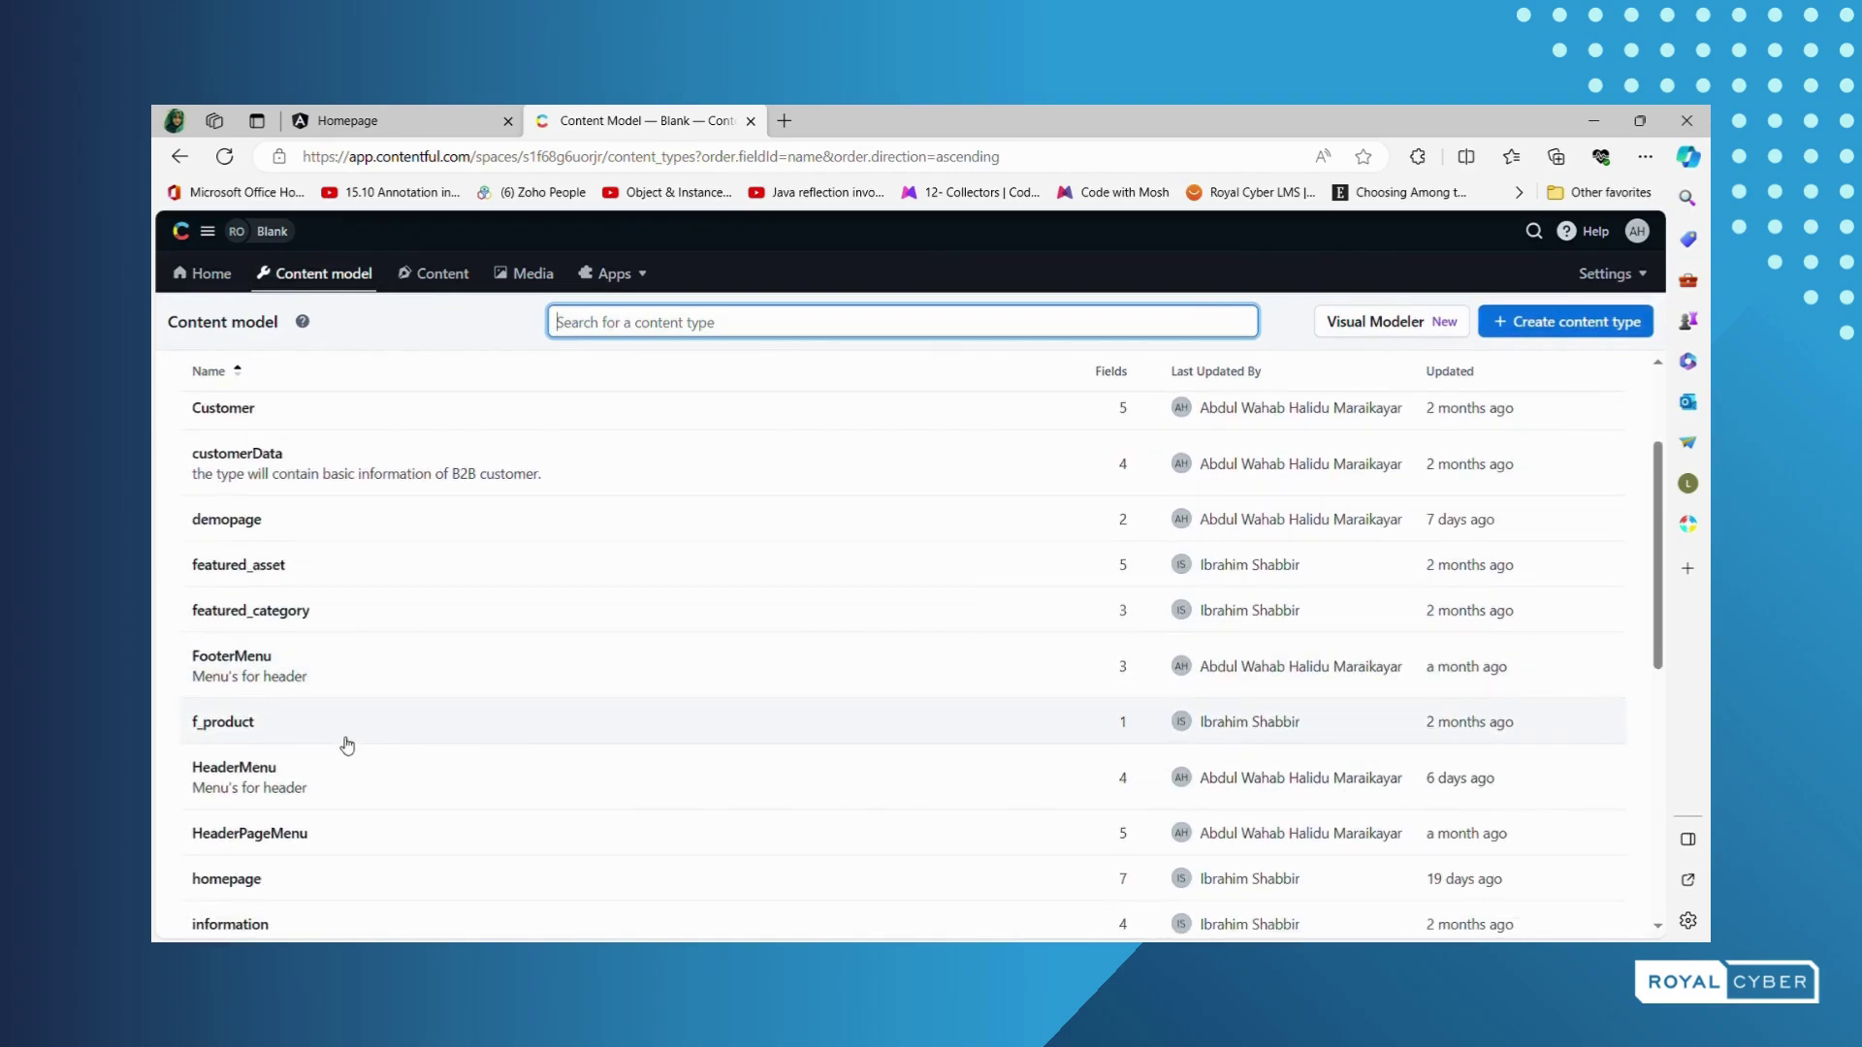
click(272, 687)
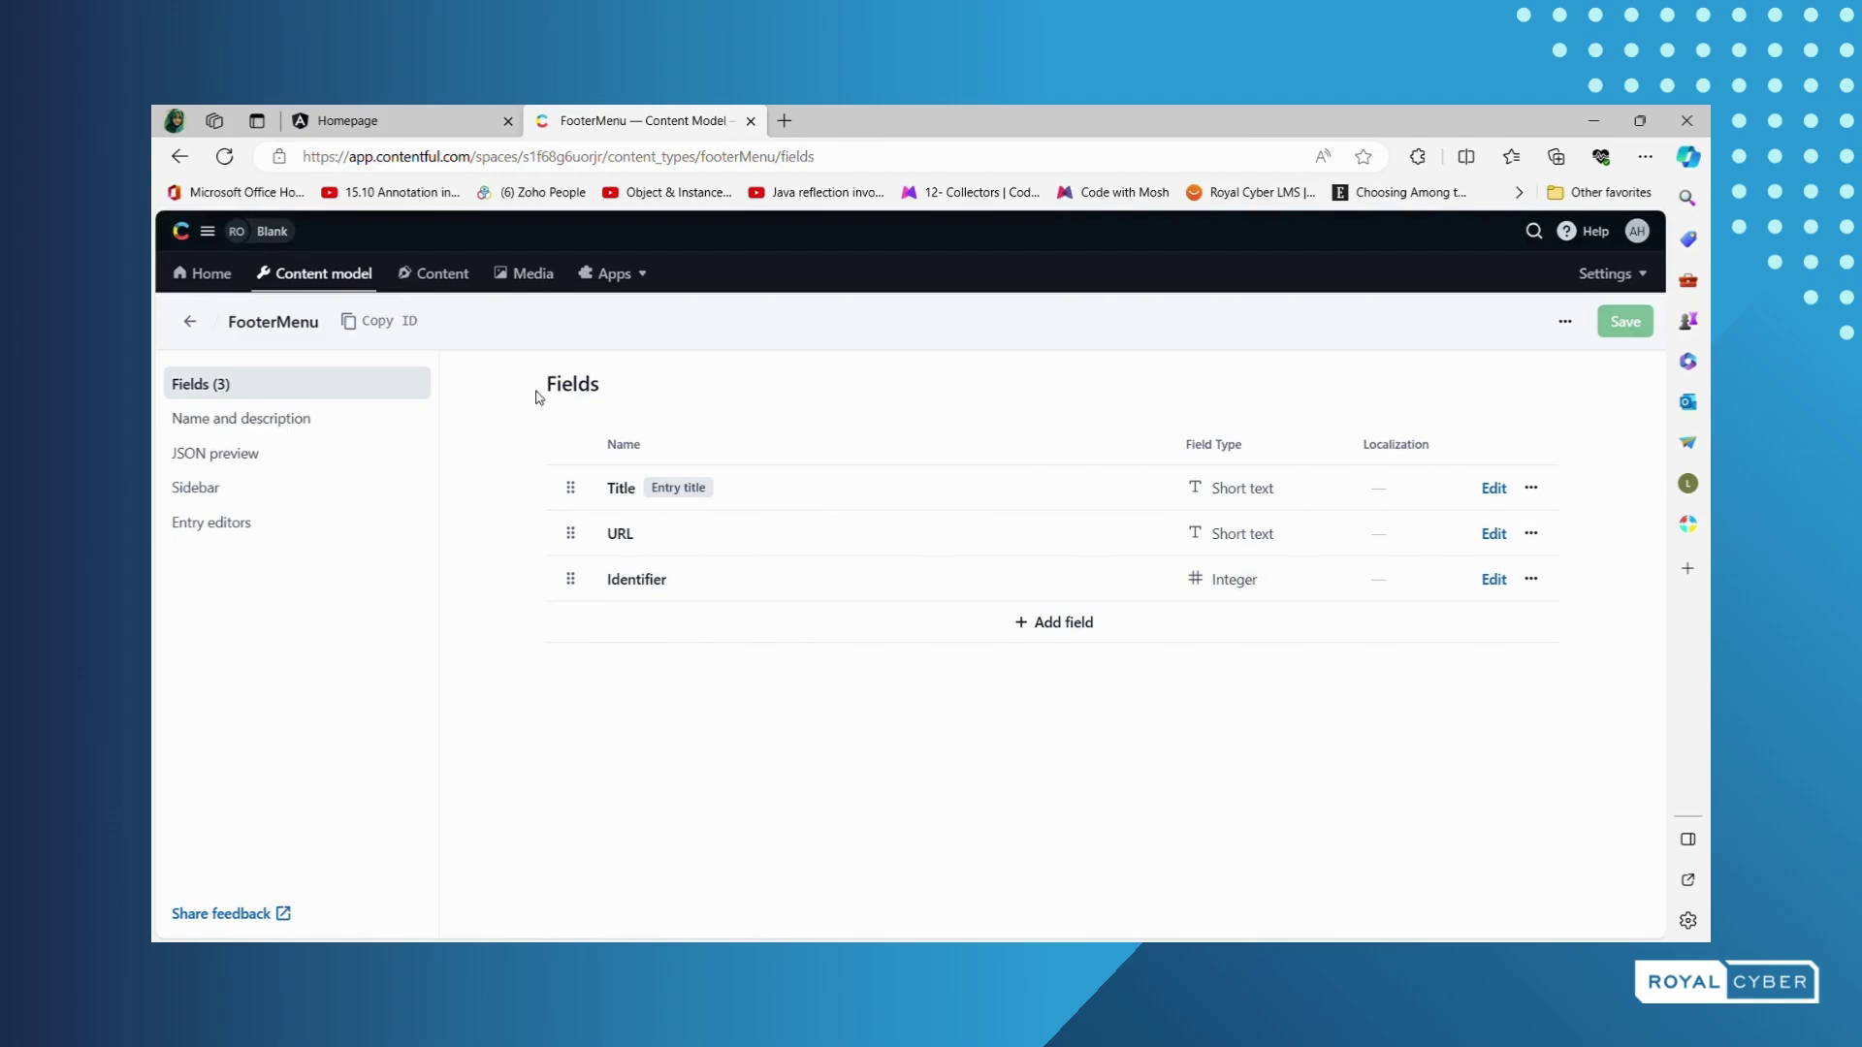
- Filter entries to FooterMenu and open the About RC entry with Edit entry
click(449, 289)
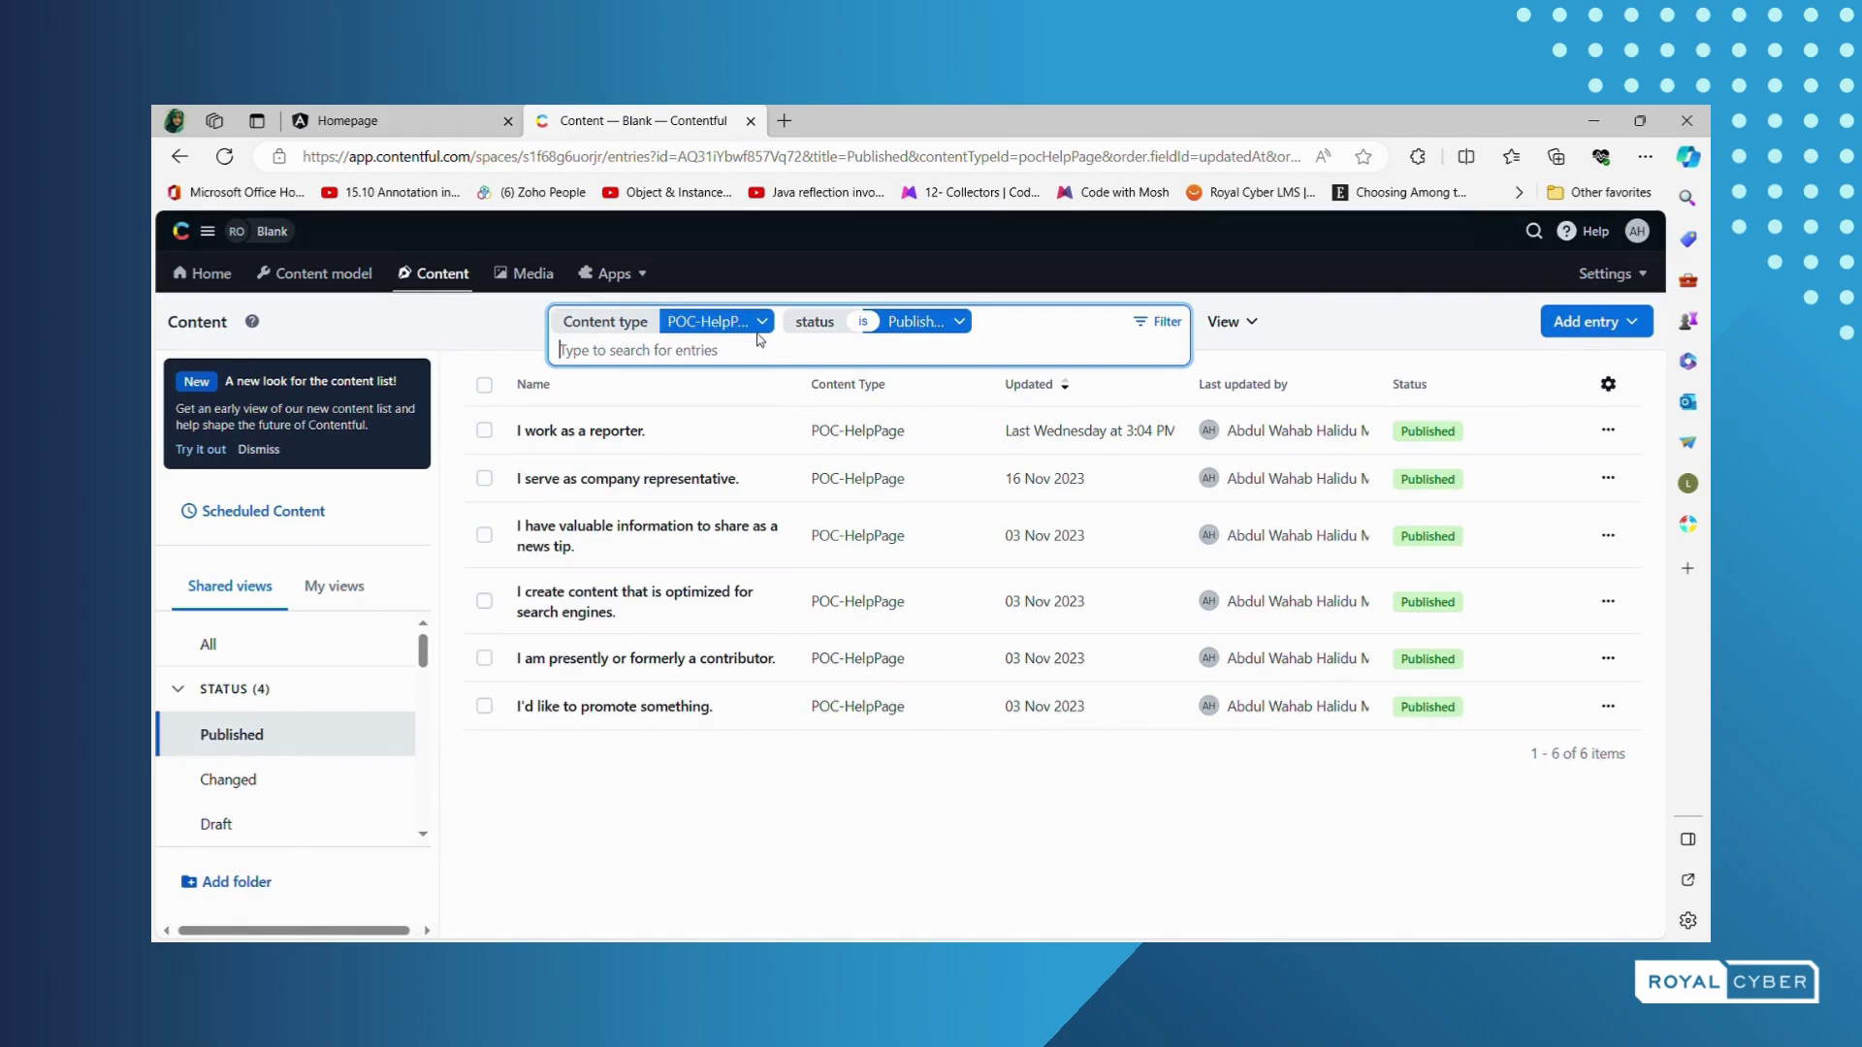
click(722, 526)
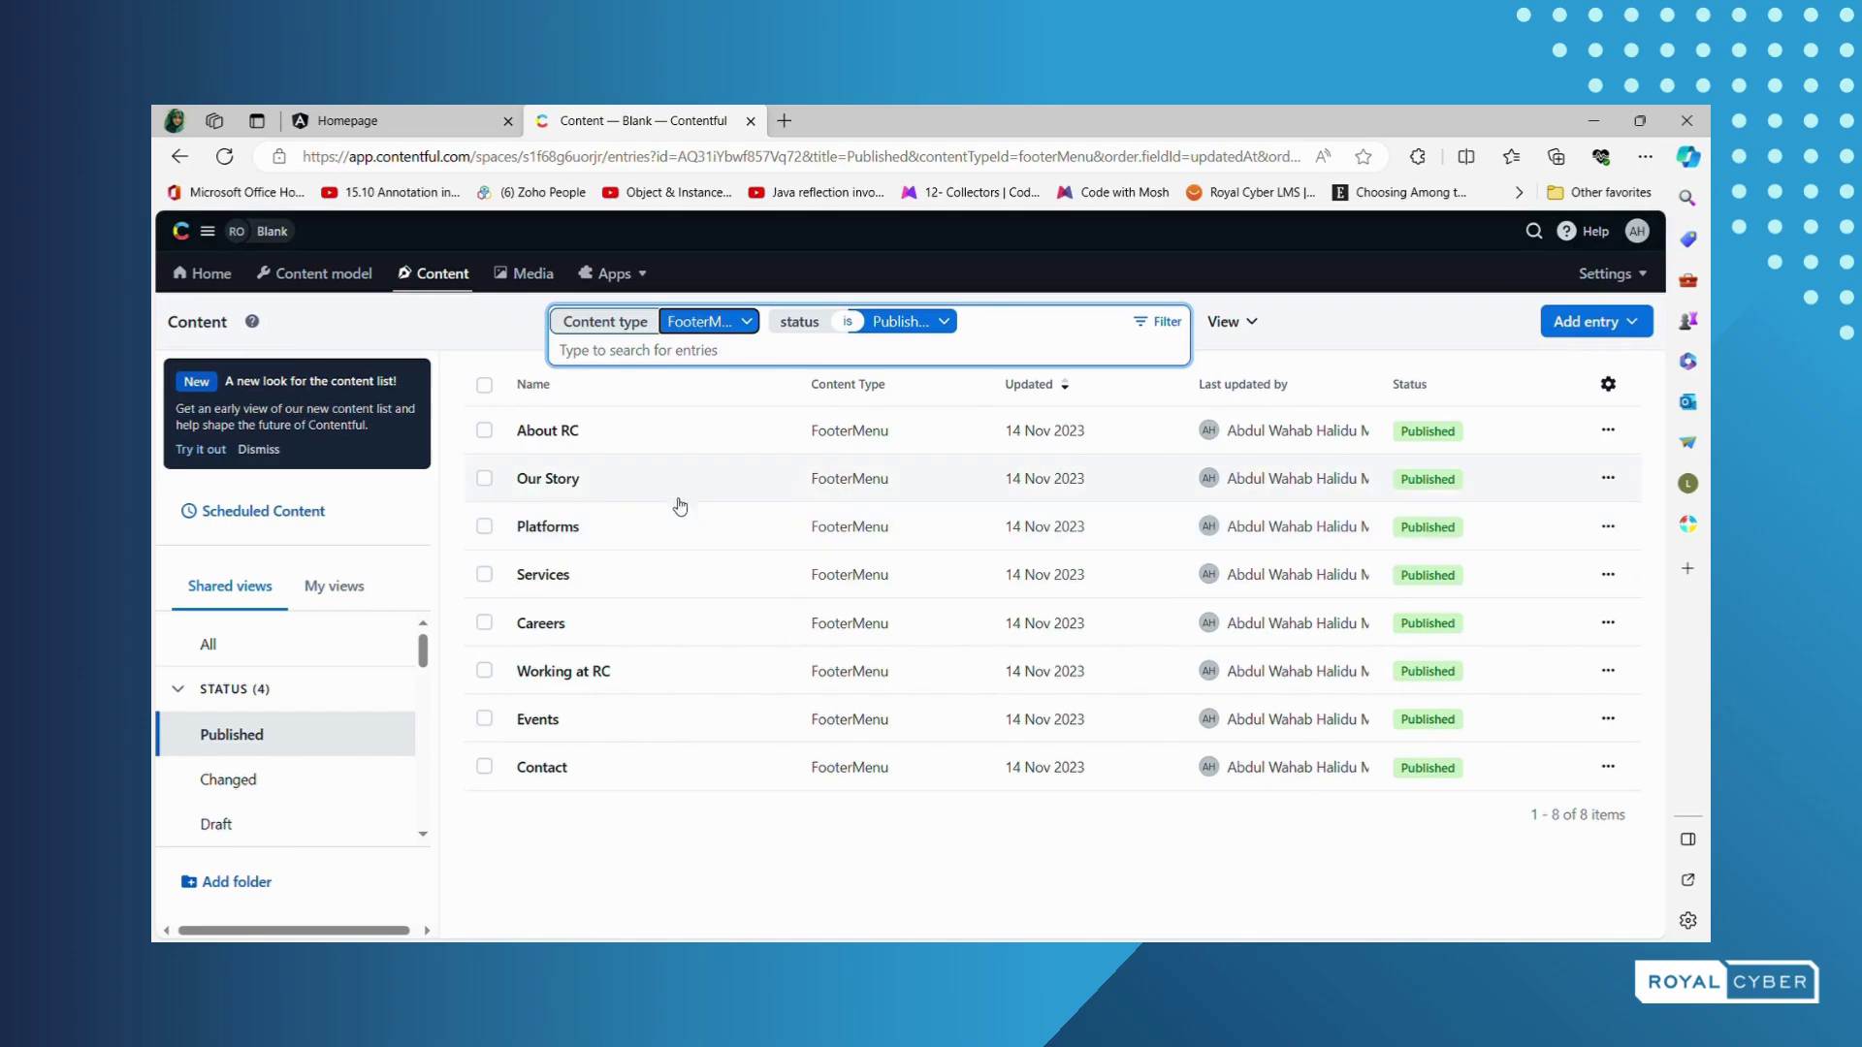
click(1635, 323)
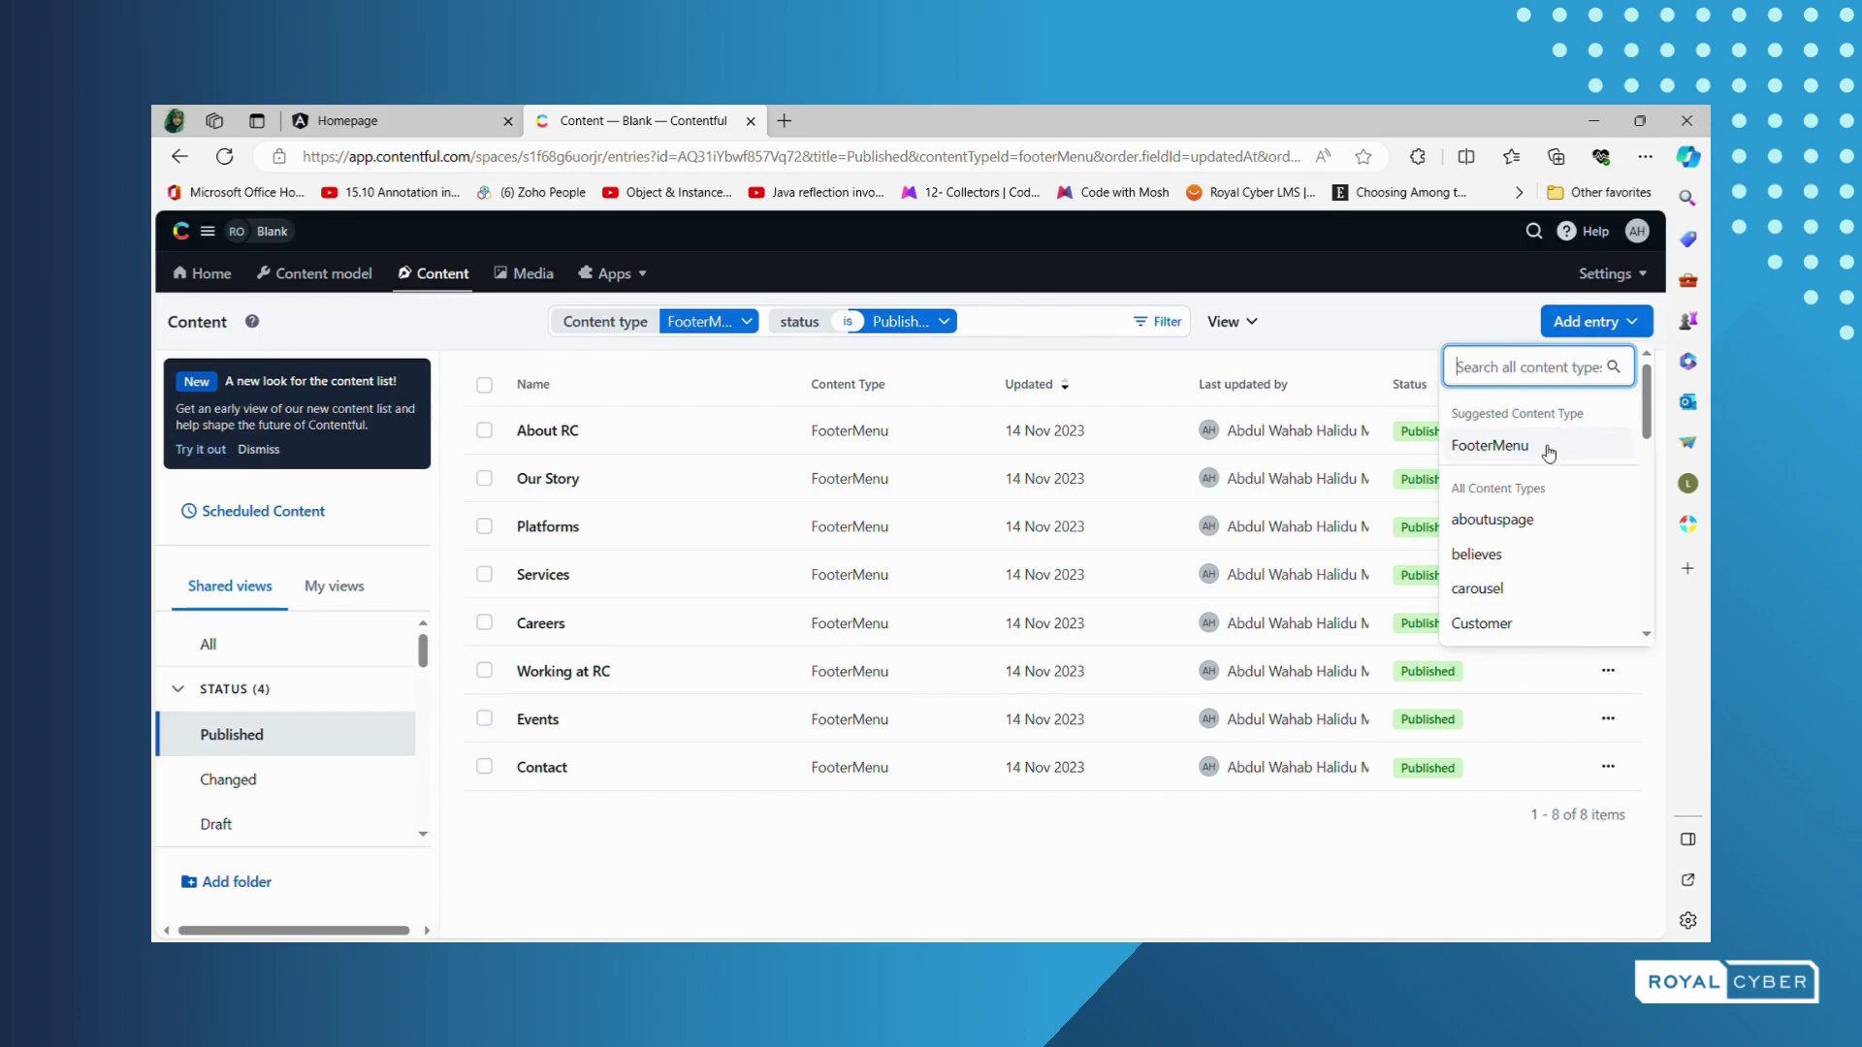
click(1491, 332)
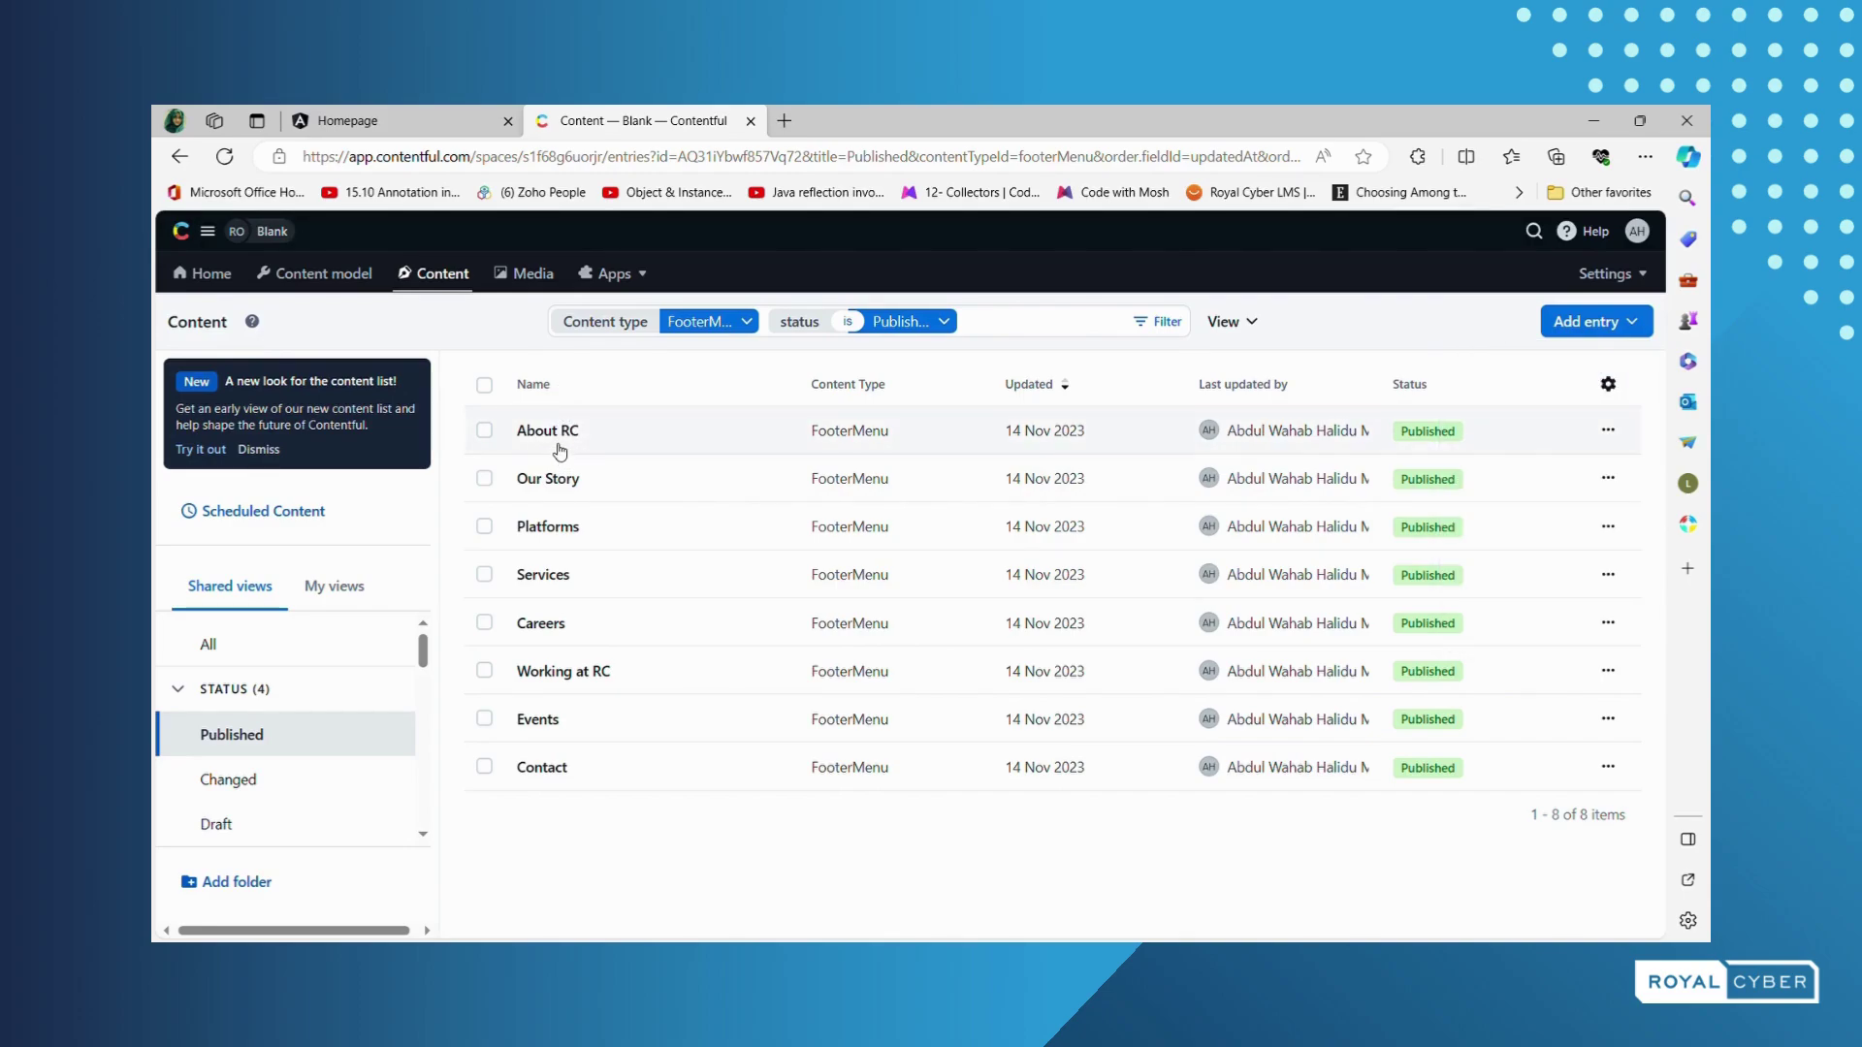
click(1617, 433)
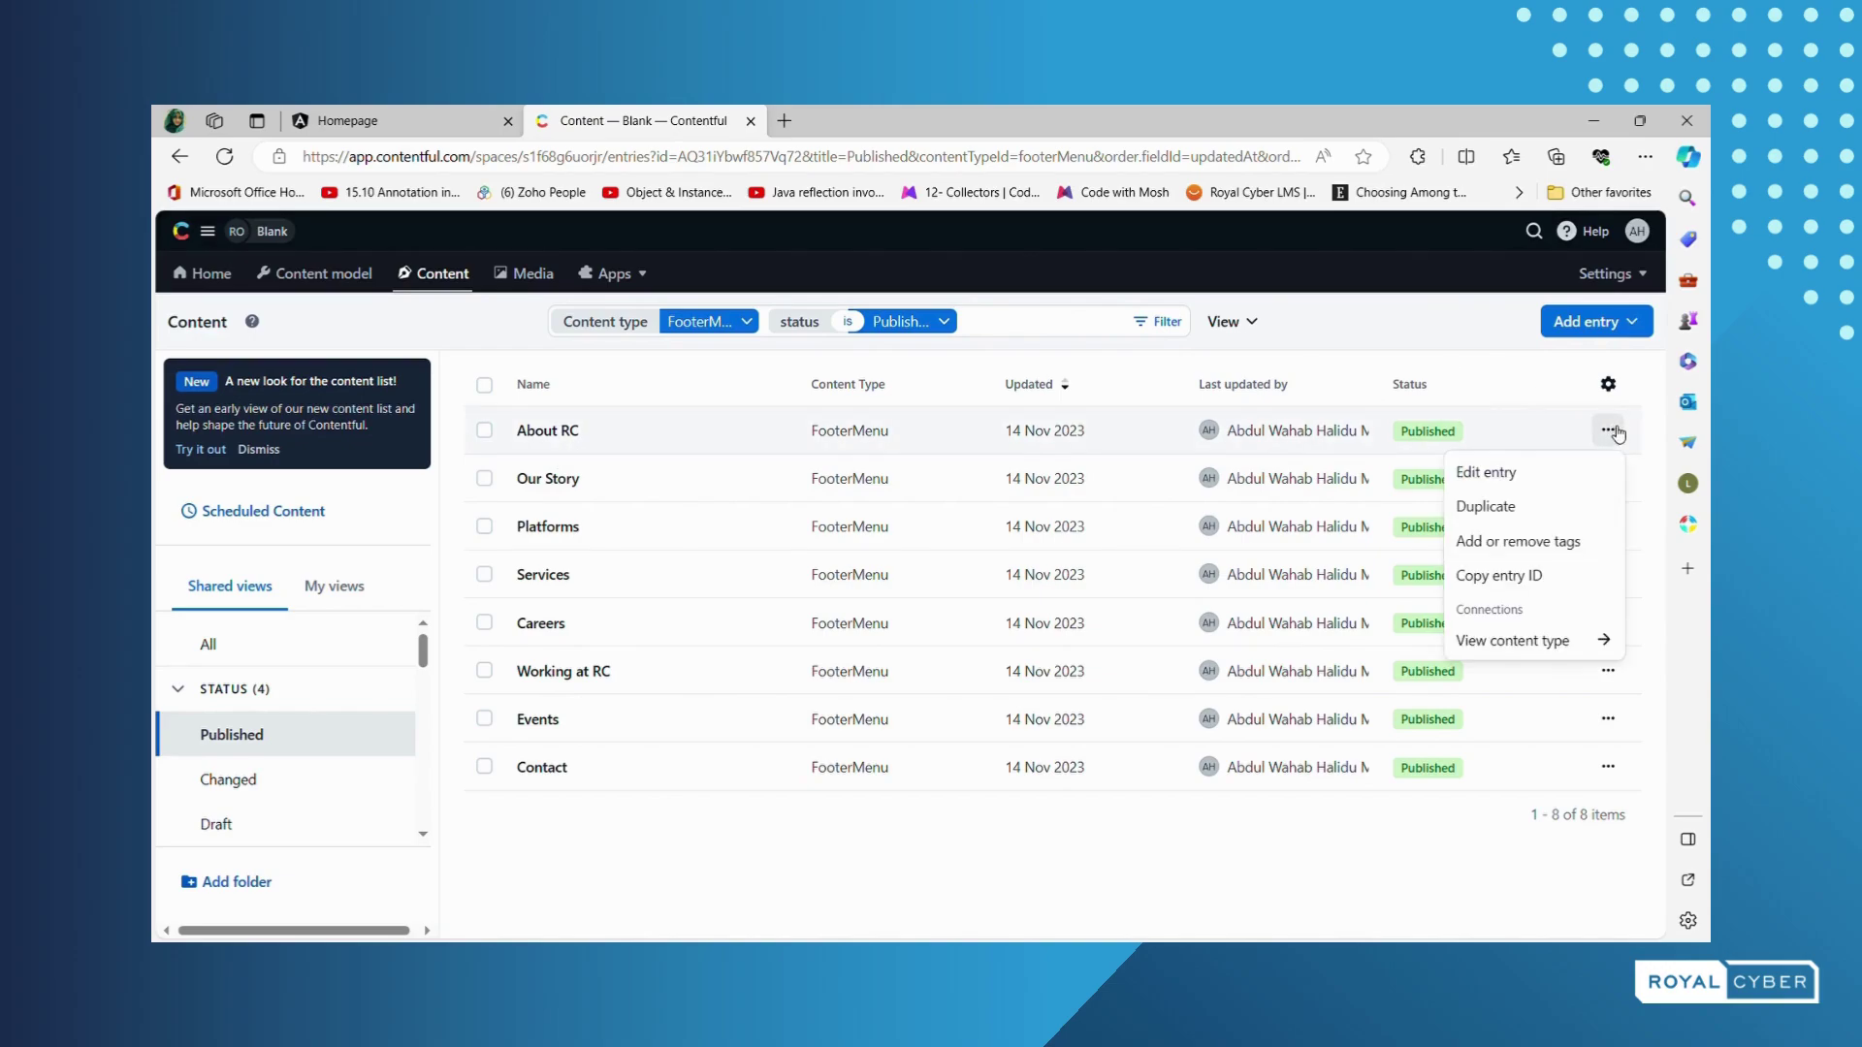
click(1529, 475)
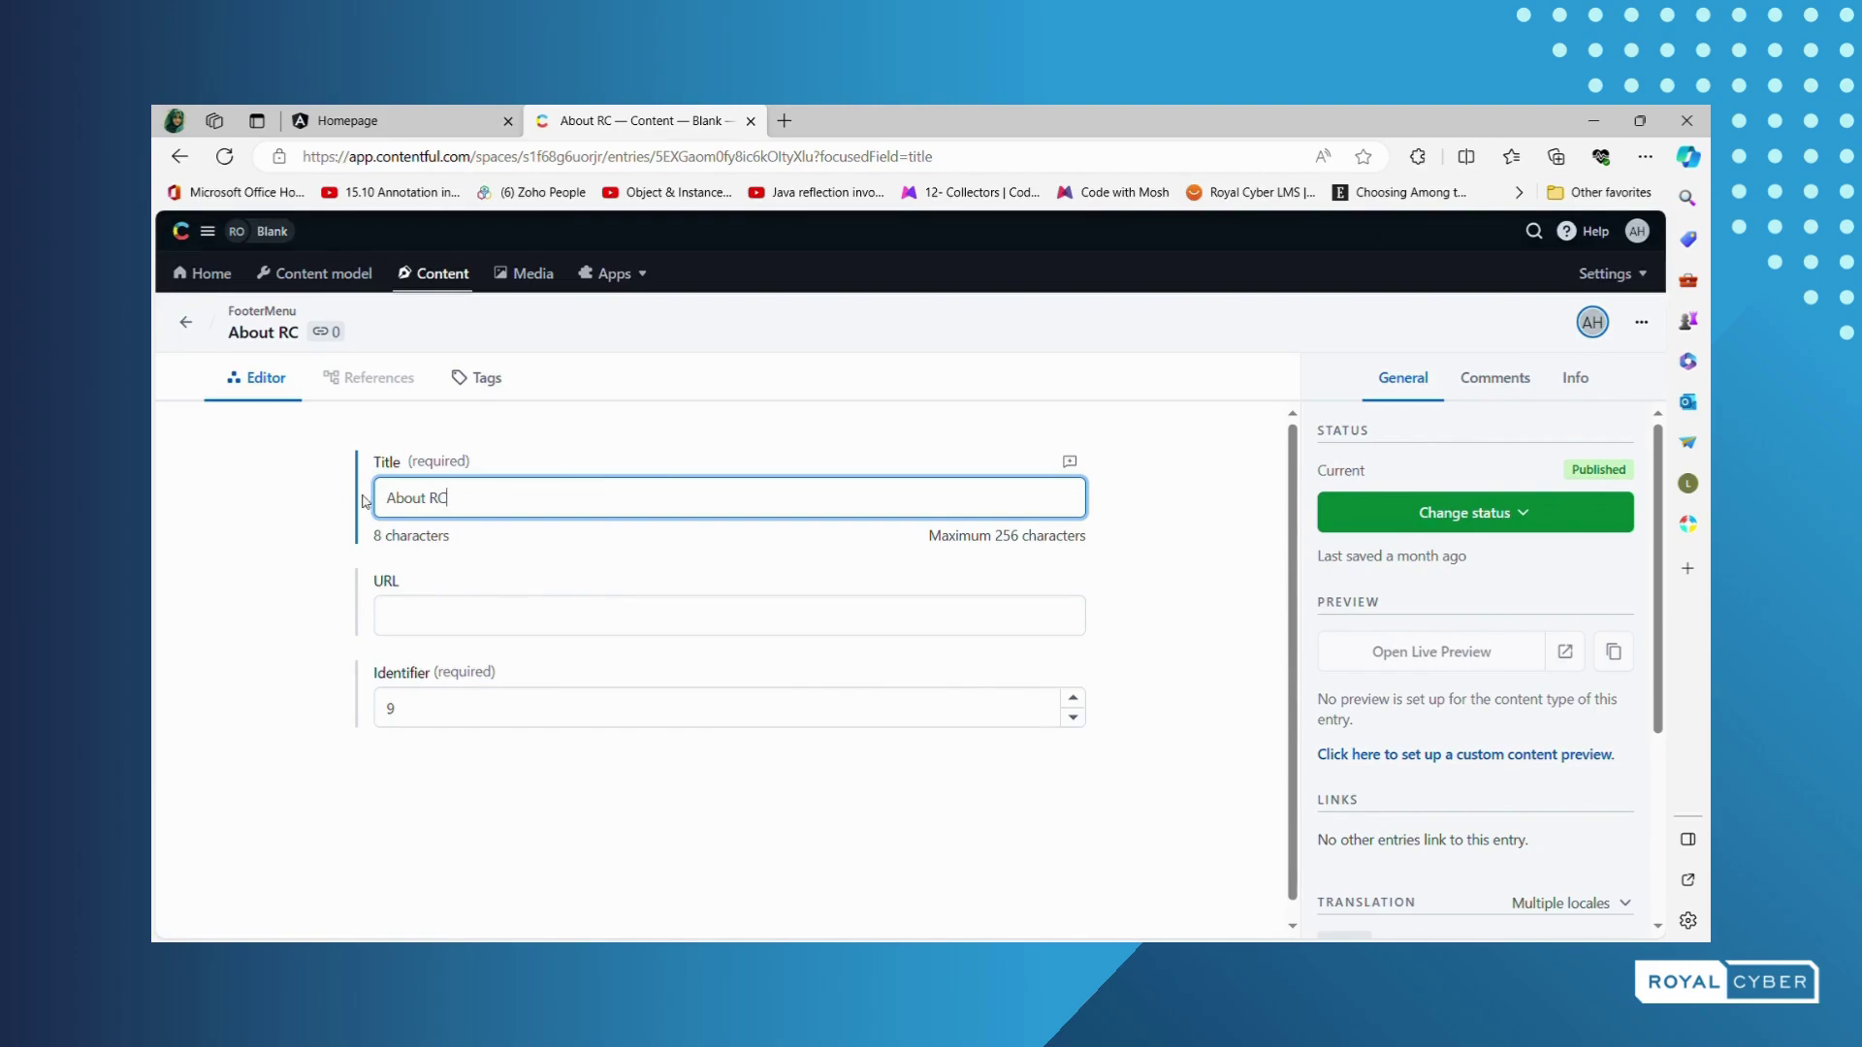
- Check the About RC entry's status options without changing them, then return to entries
mouse_move(401, 672)
scroll(1164, 708, down, 1)
click(1531, 512)
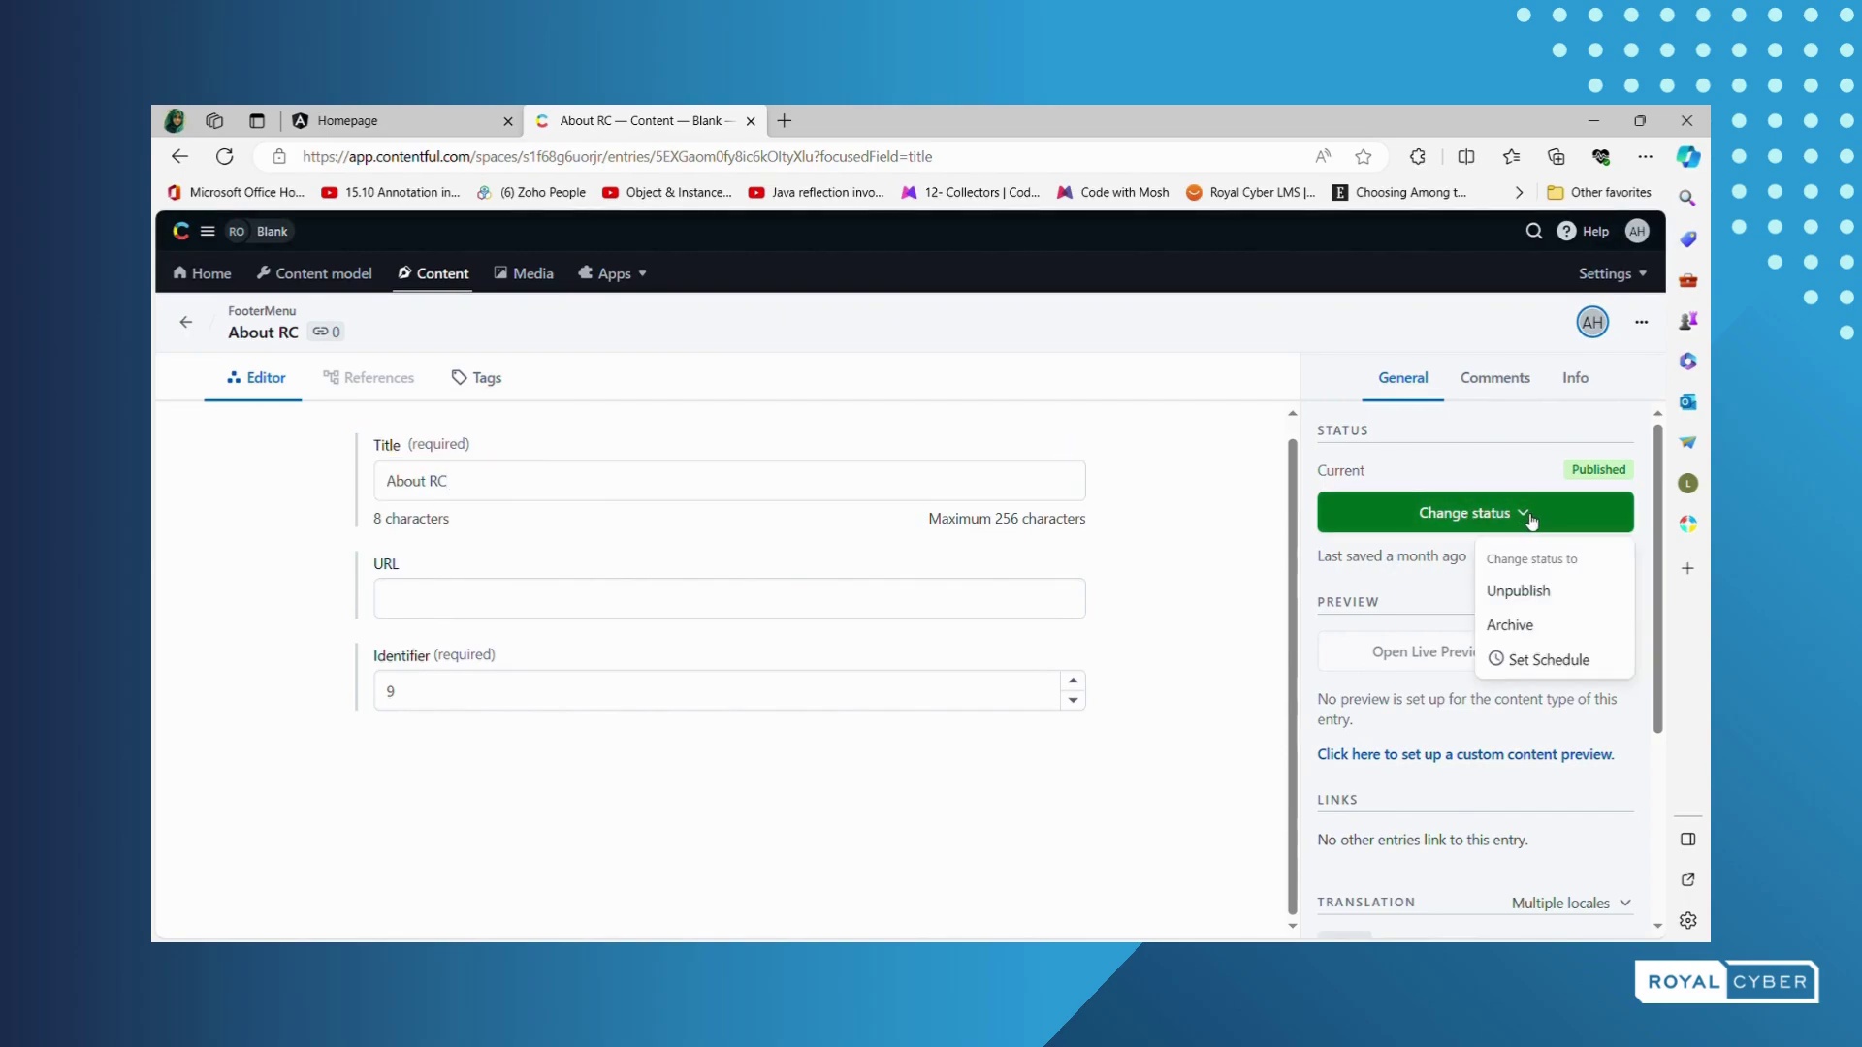
click(1532, 519)
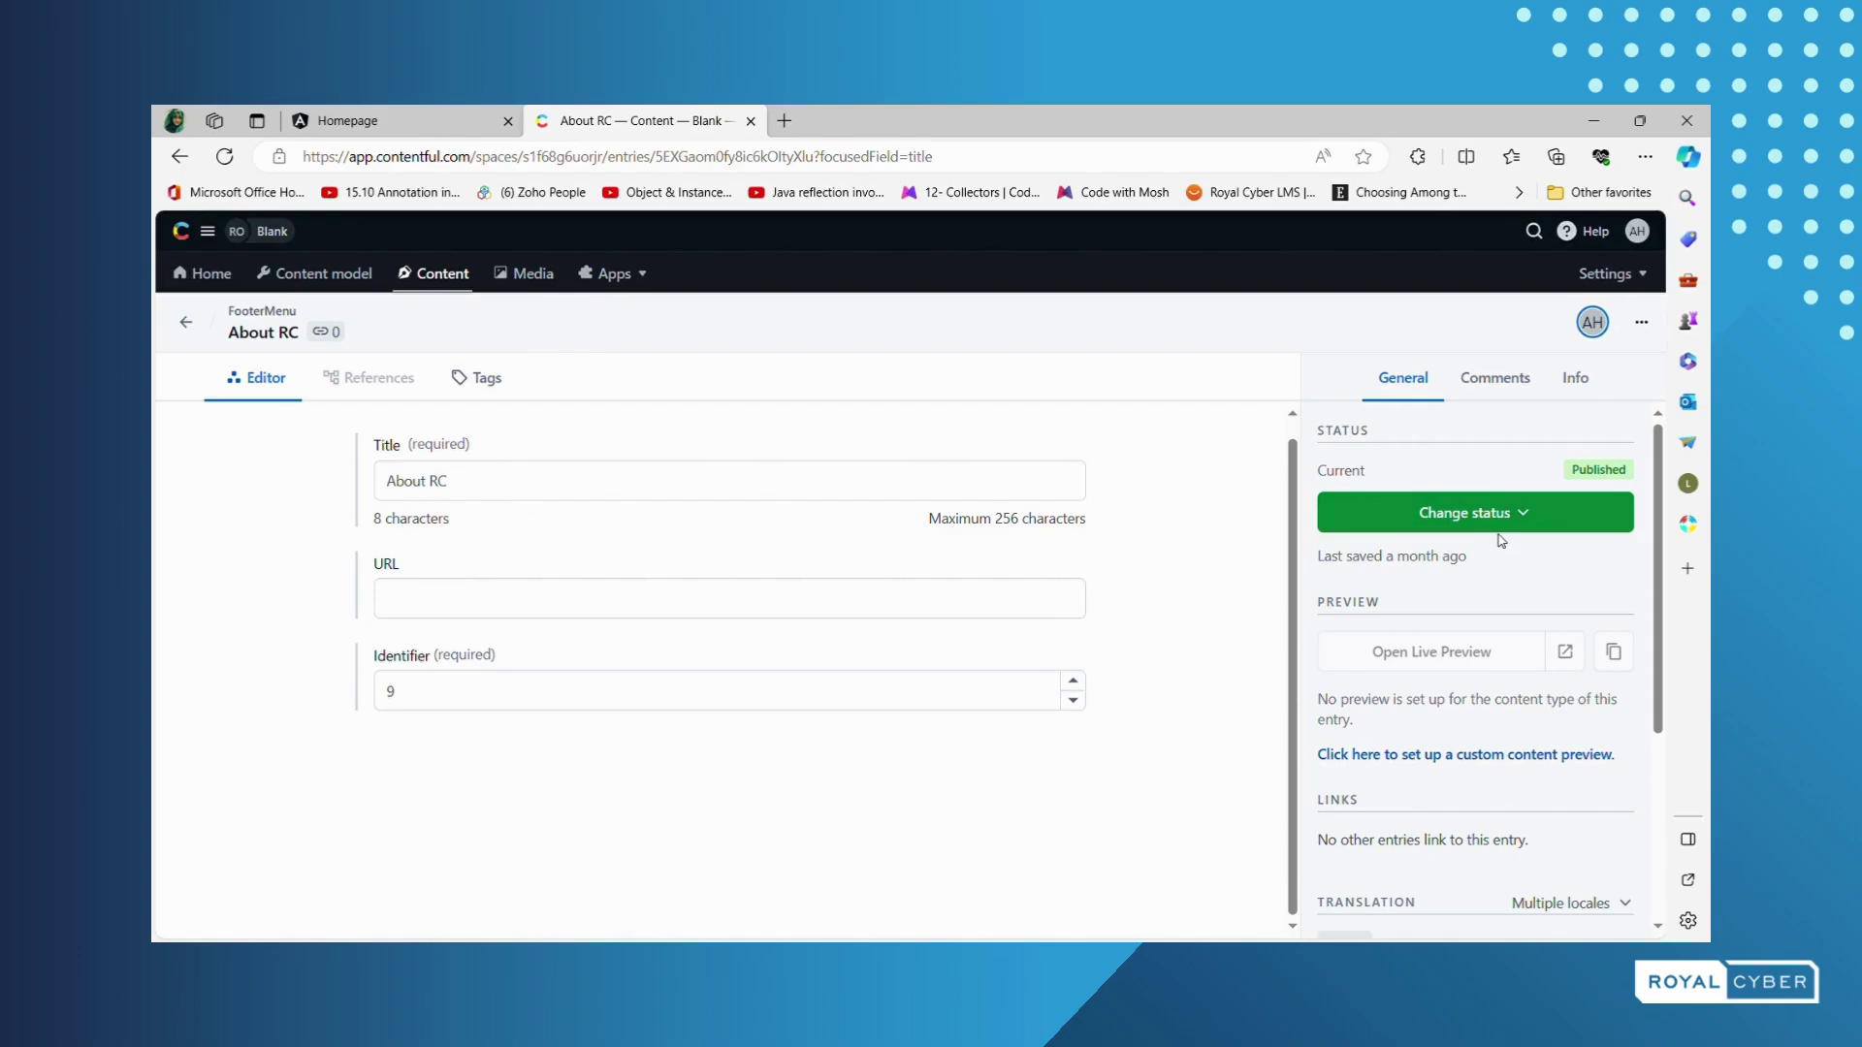
scroll(876, 837, up, 1)
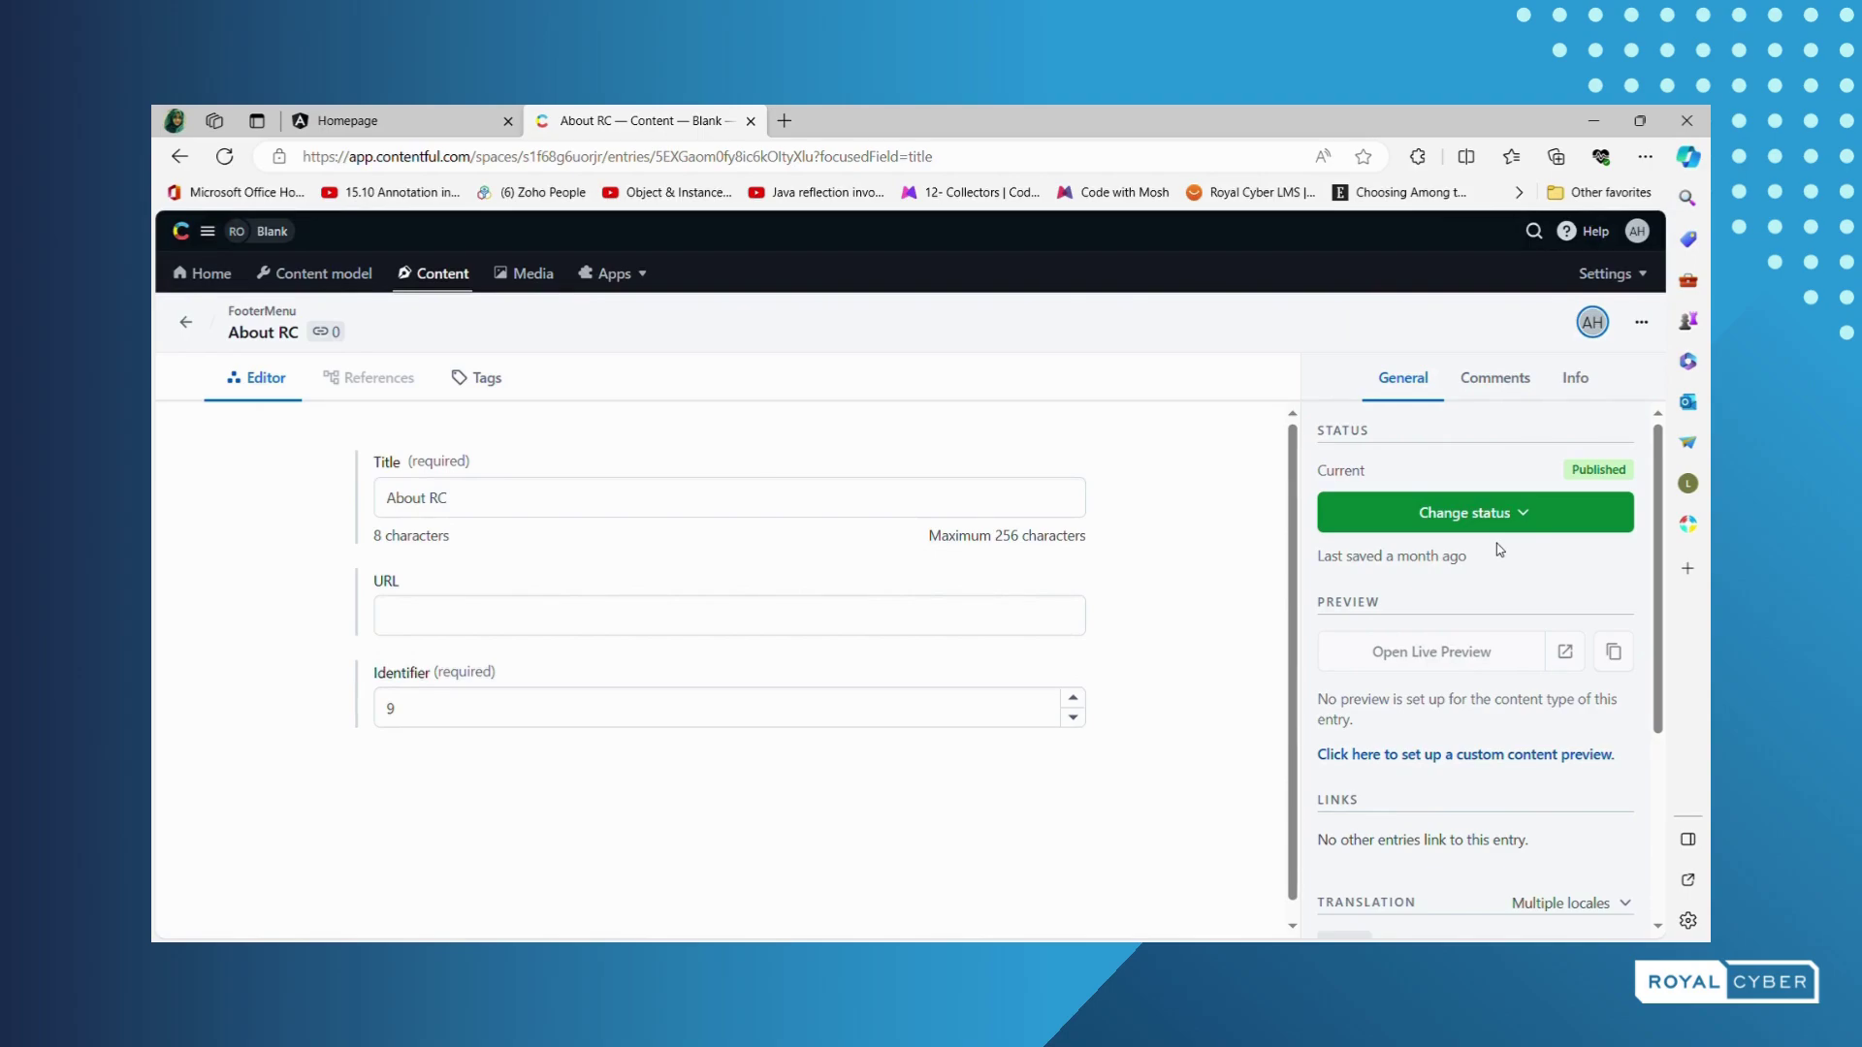
click(185, 322)
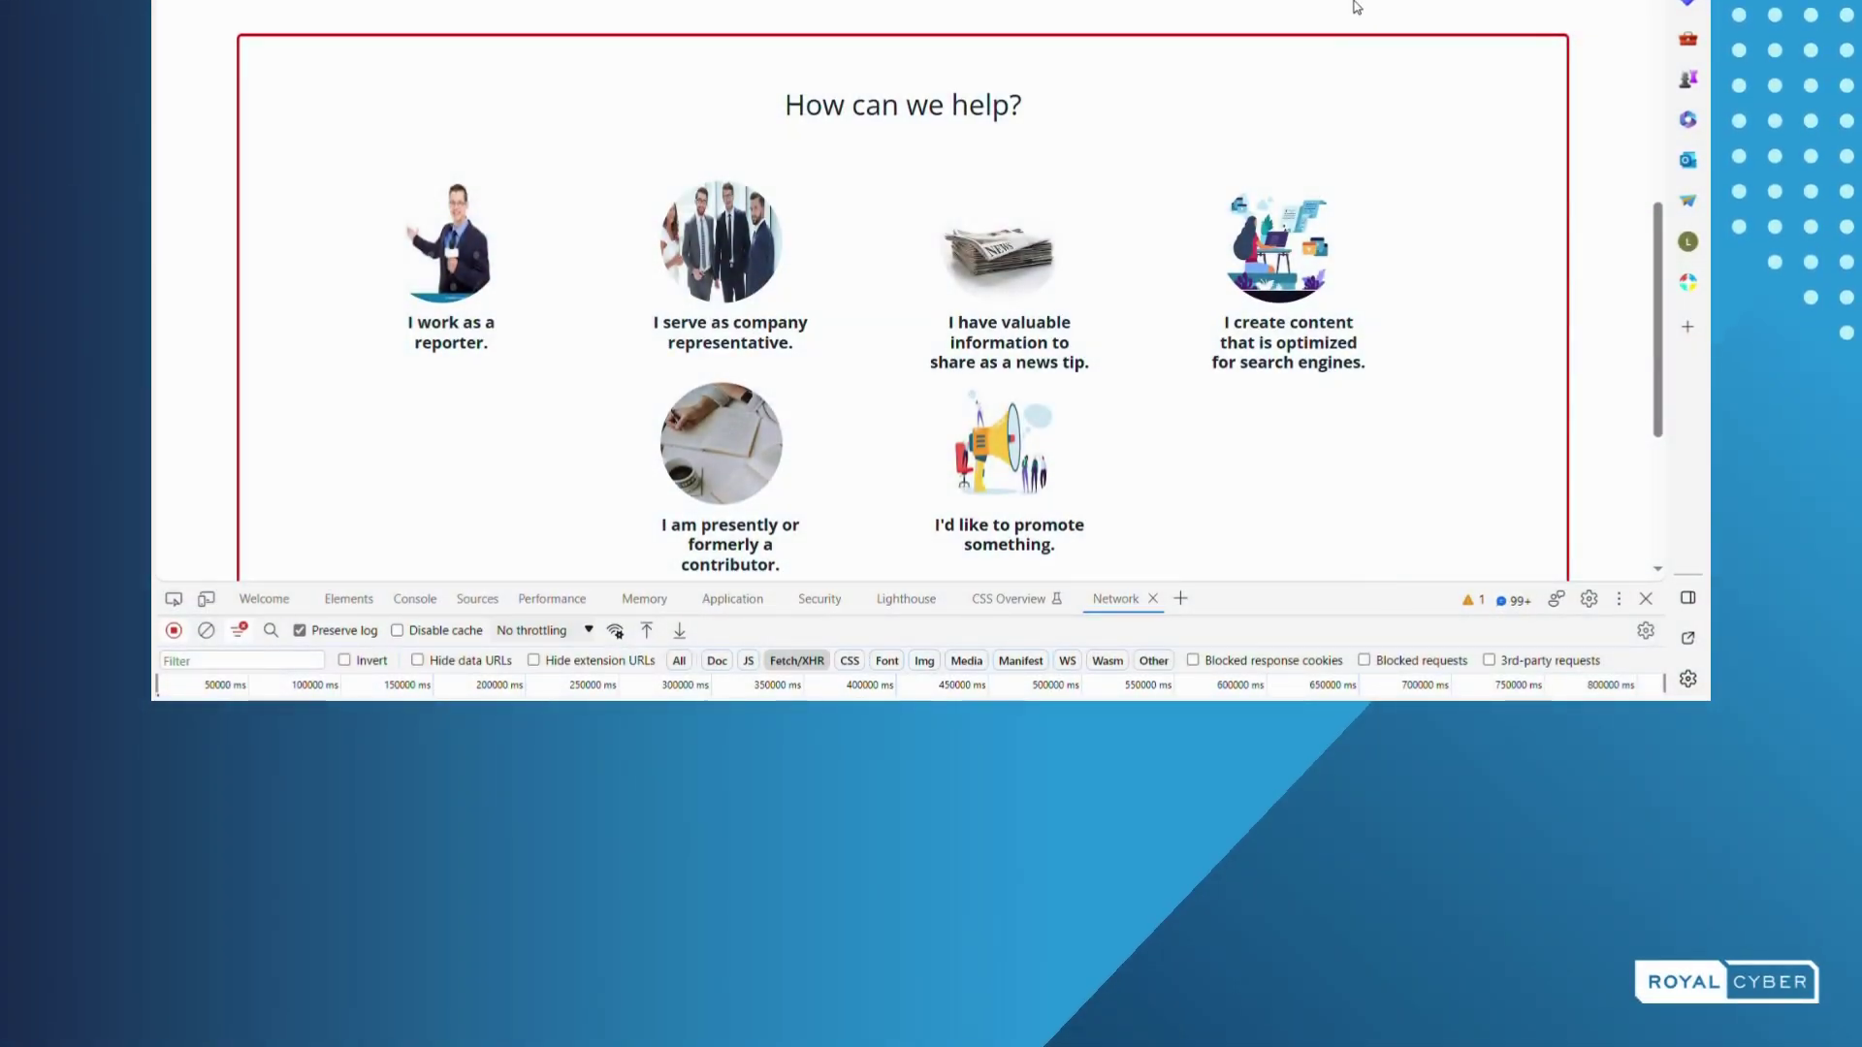
- Review the storefront's How can we help? cards, including the company representative card
mouse_move(1654, 282)
mouse_down()
mouse_move(1646, 120)
mouse_move(1641, 306)
mouse_up()
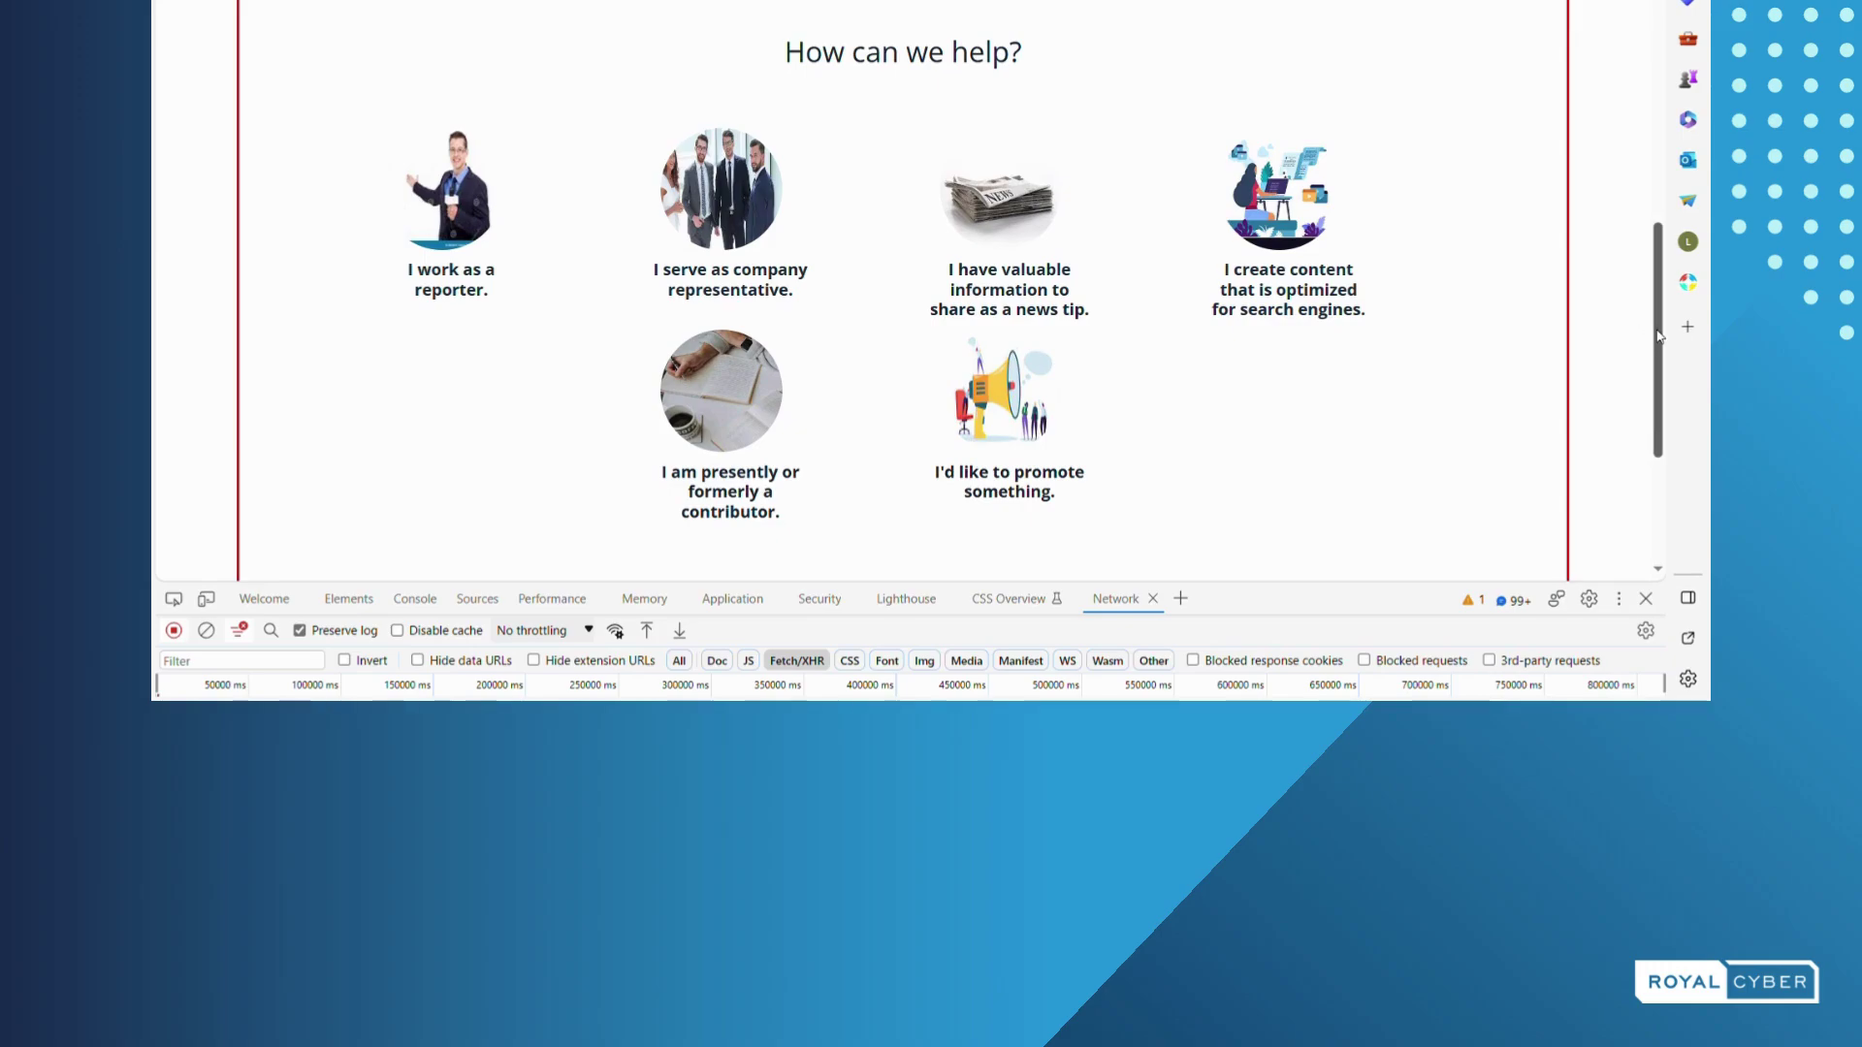
drag(1657, 335, 1661, 339)
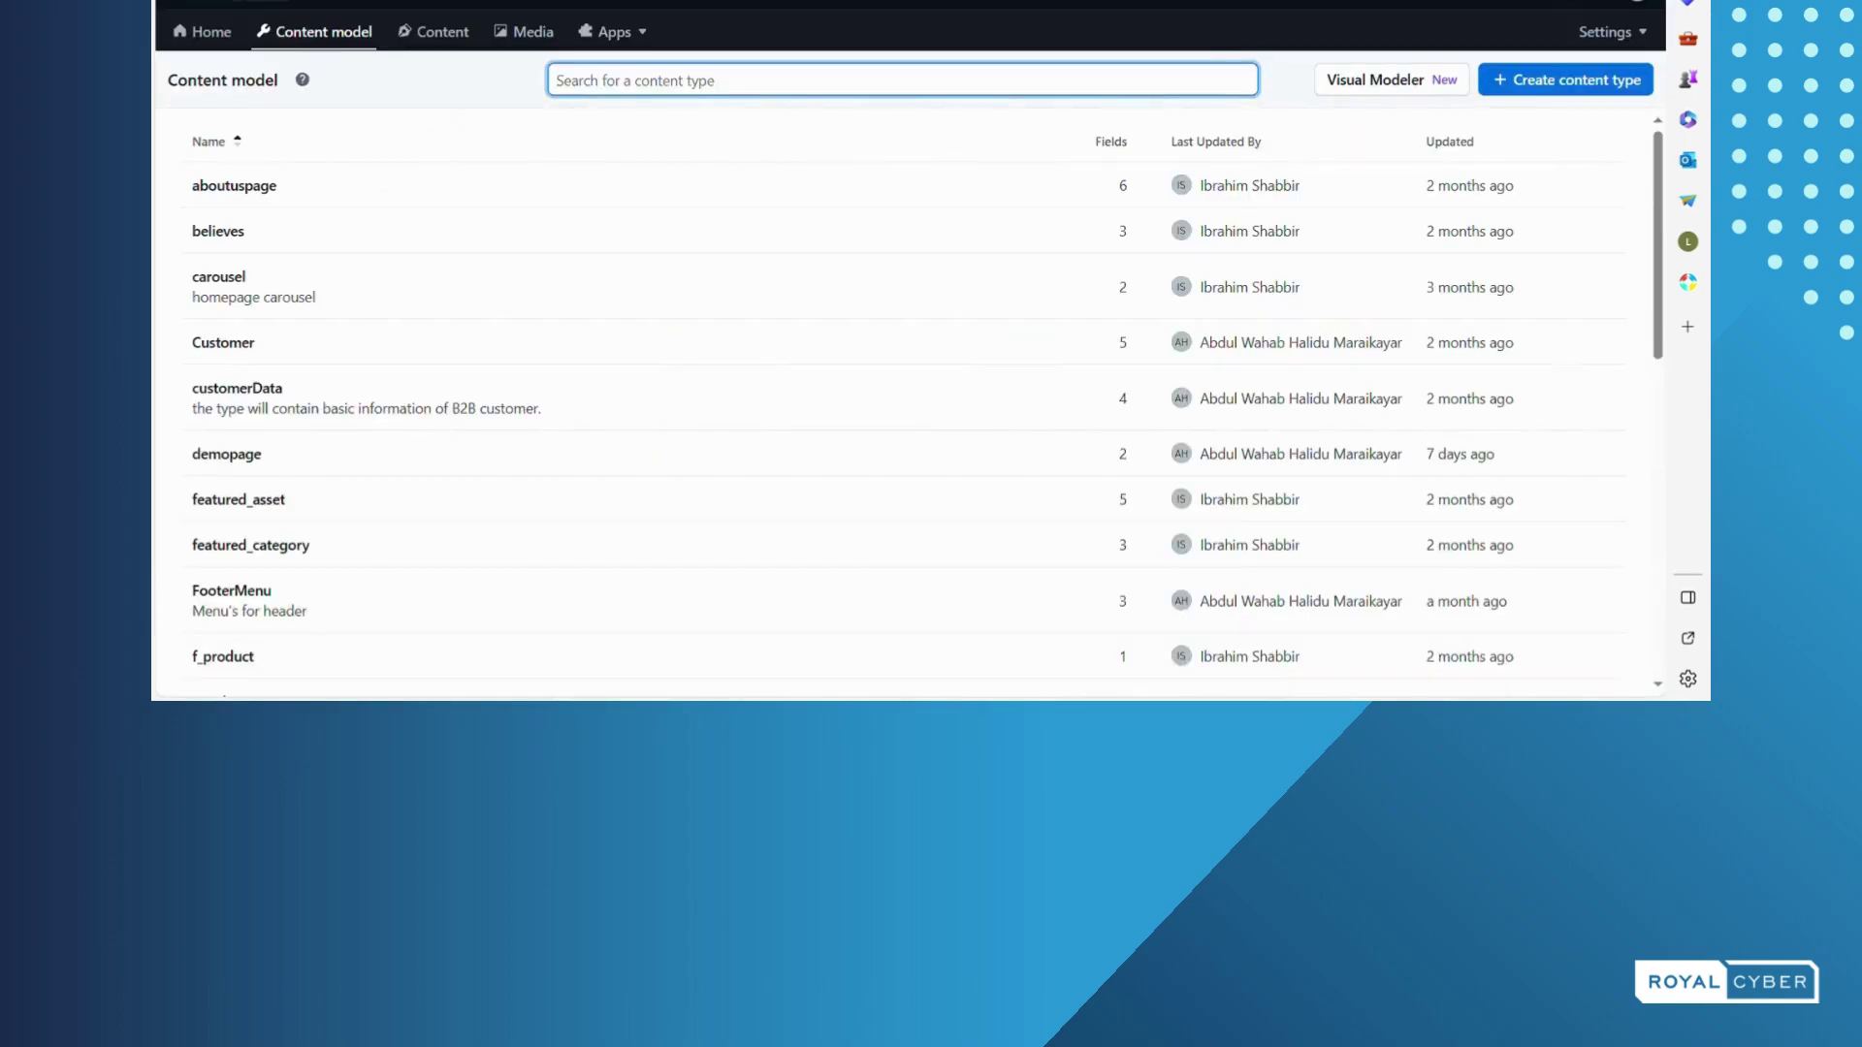
- Open the POC-HelpPage content type and list its six help entries
scroll(528, 425, down, 2)
scroll(528, 425, down, 2)
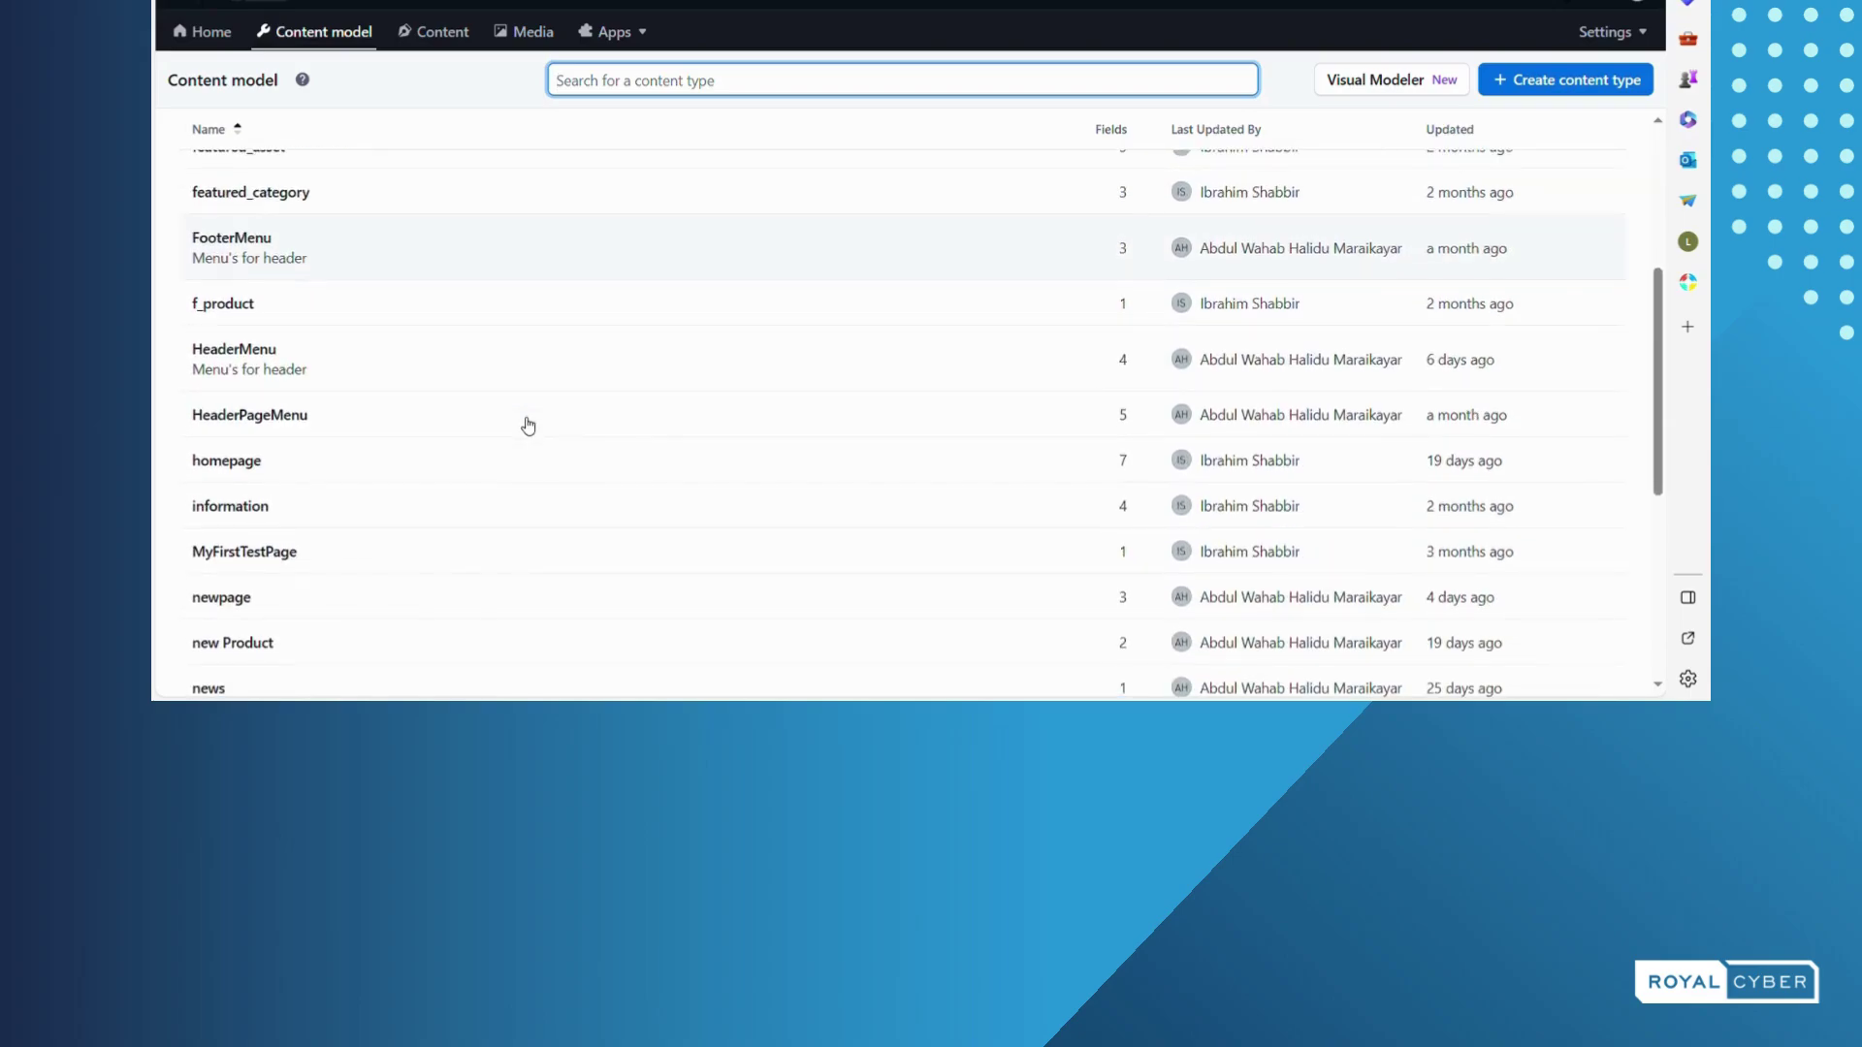
scroll(529, 425, down, 2)
scroll(528, 425, down, 2)
scroll(528, 425, down, 1)
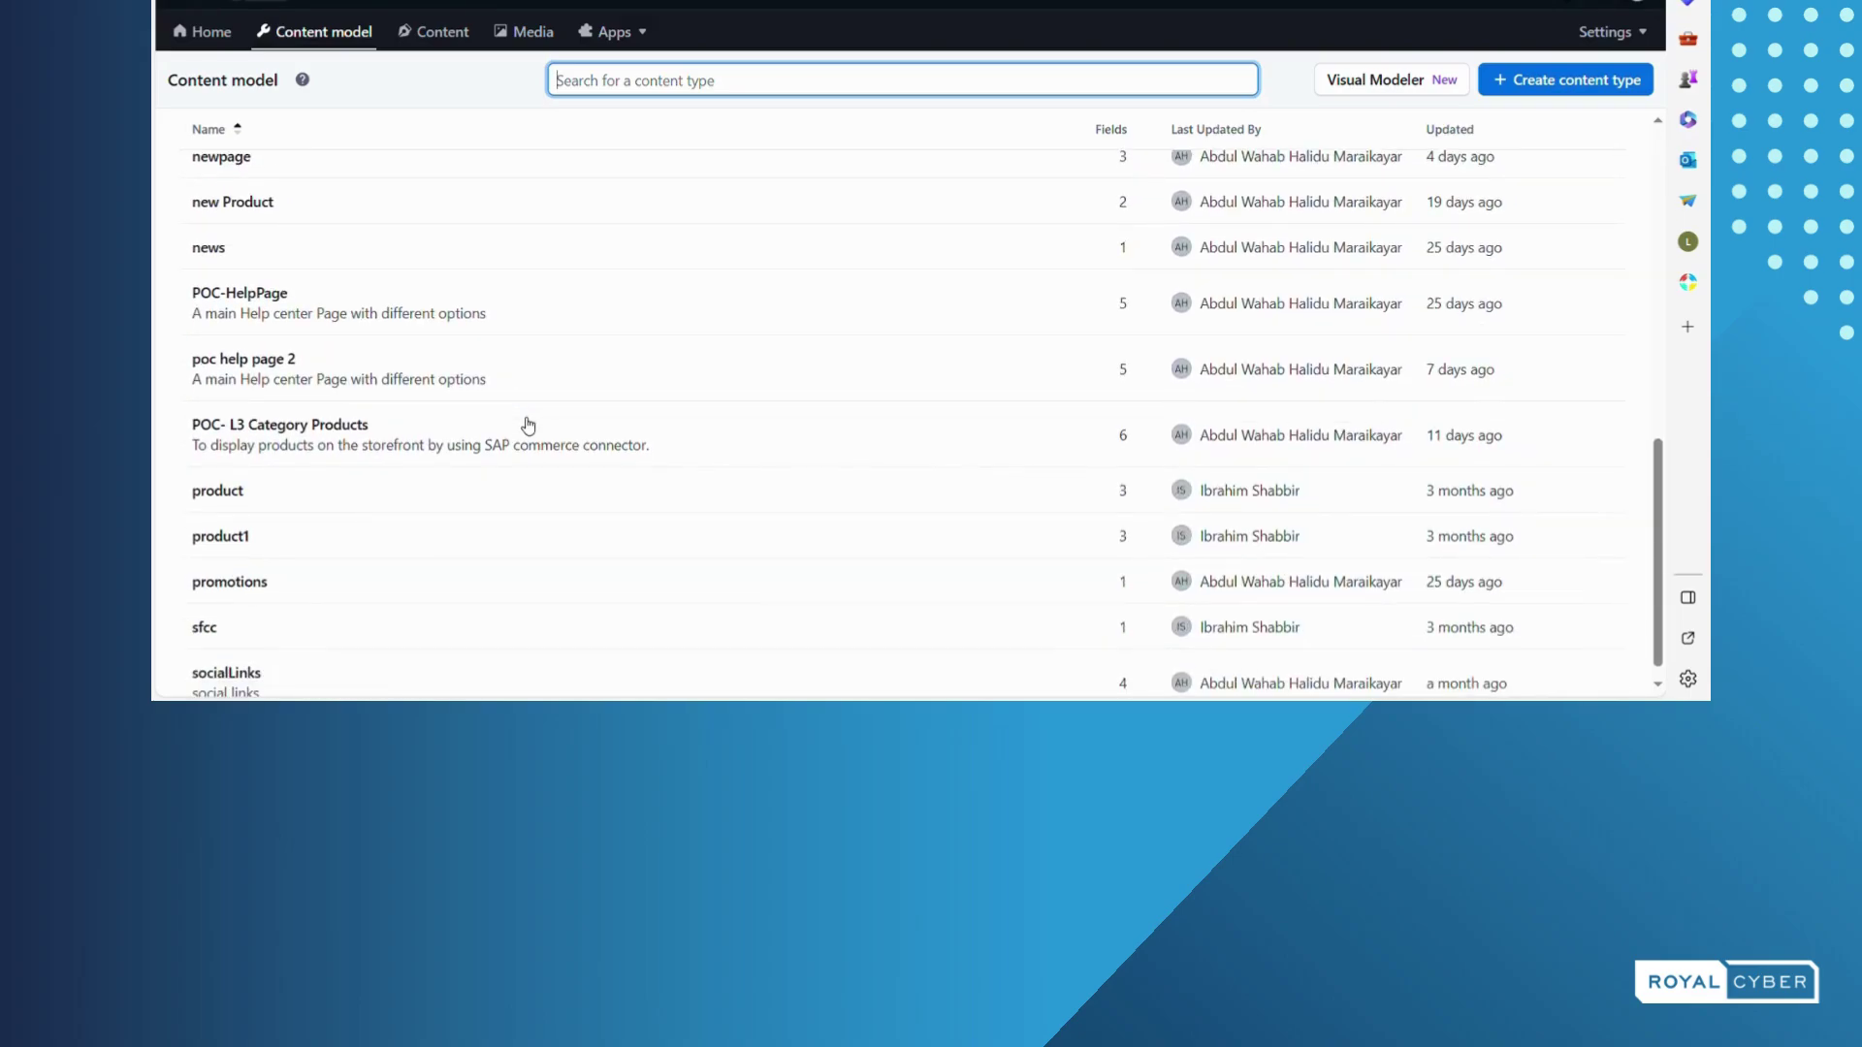
click(307, 333)
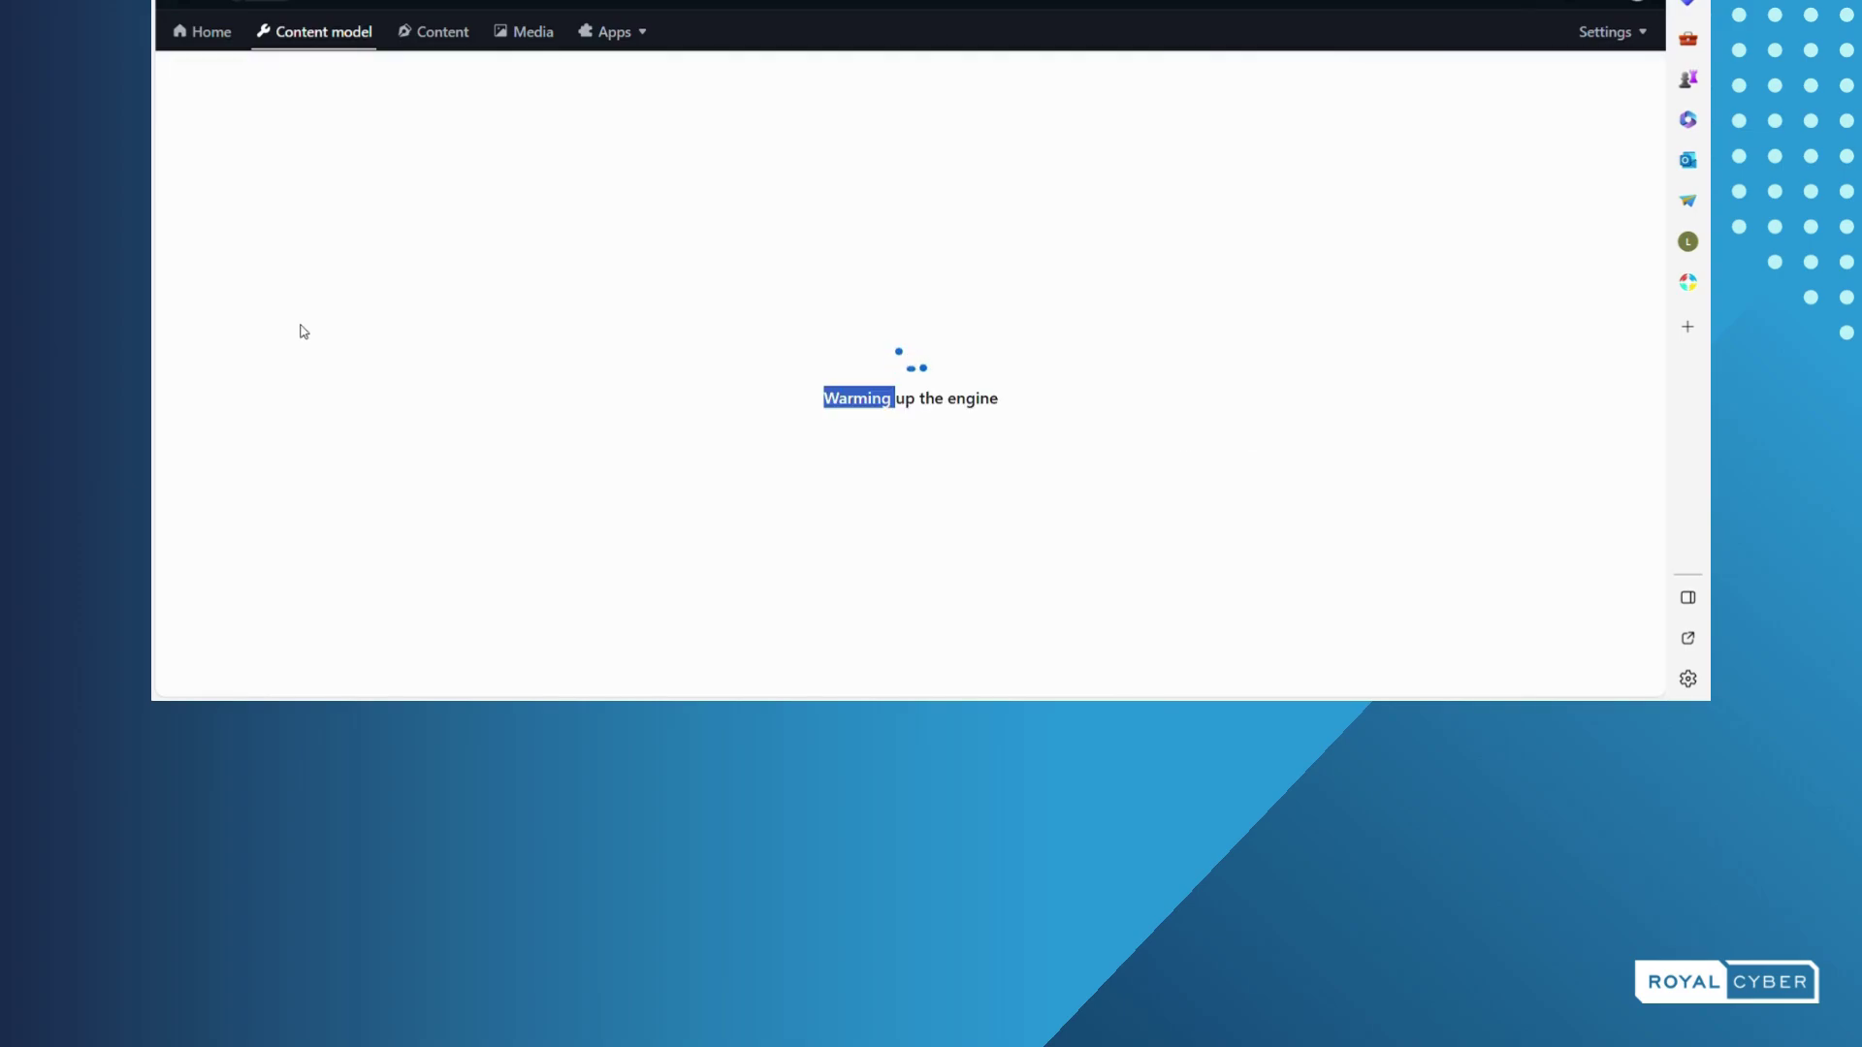
click(442, 39)
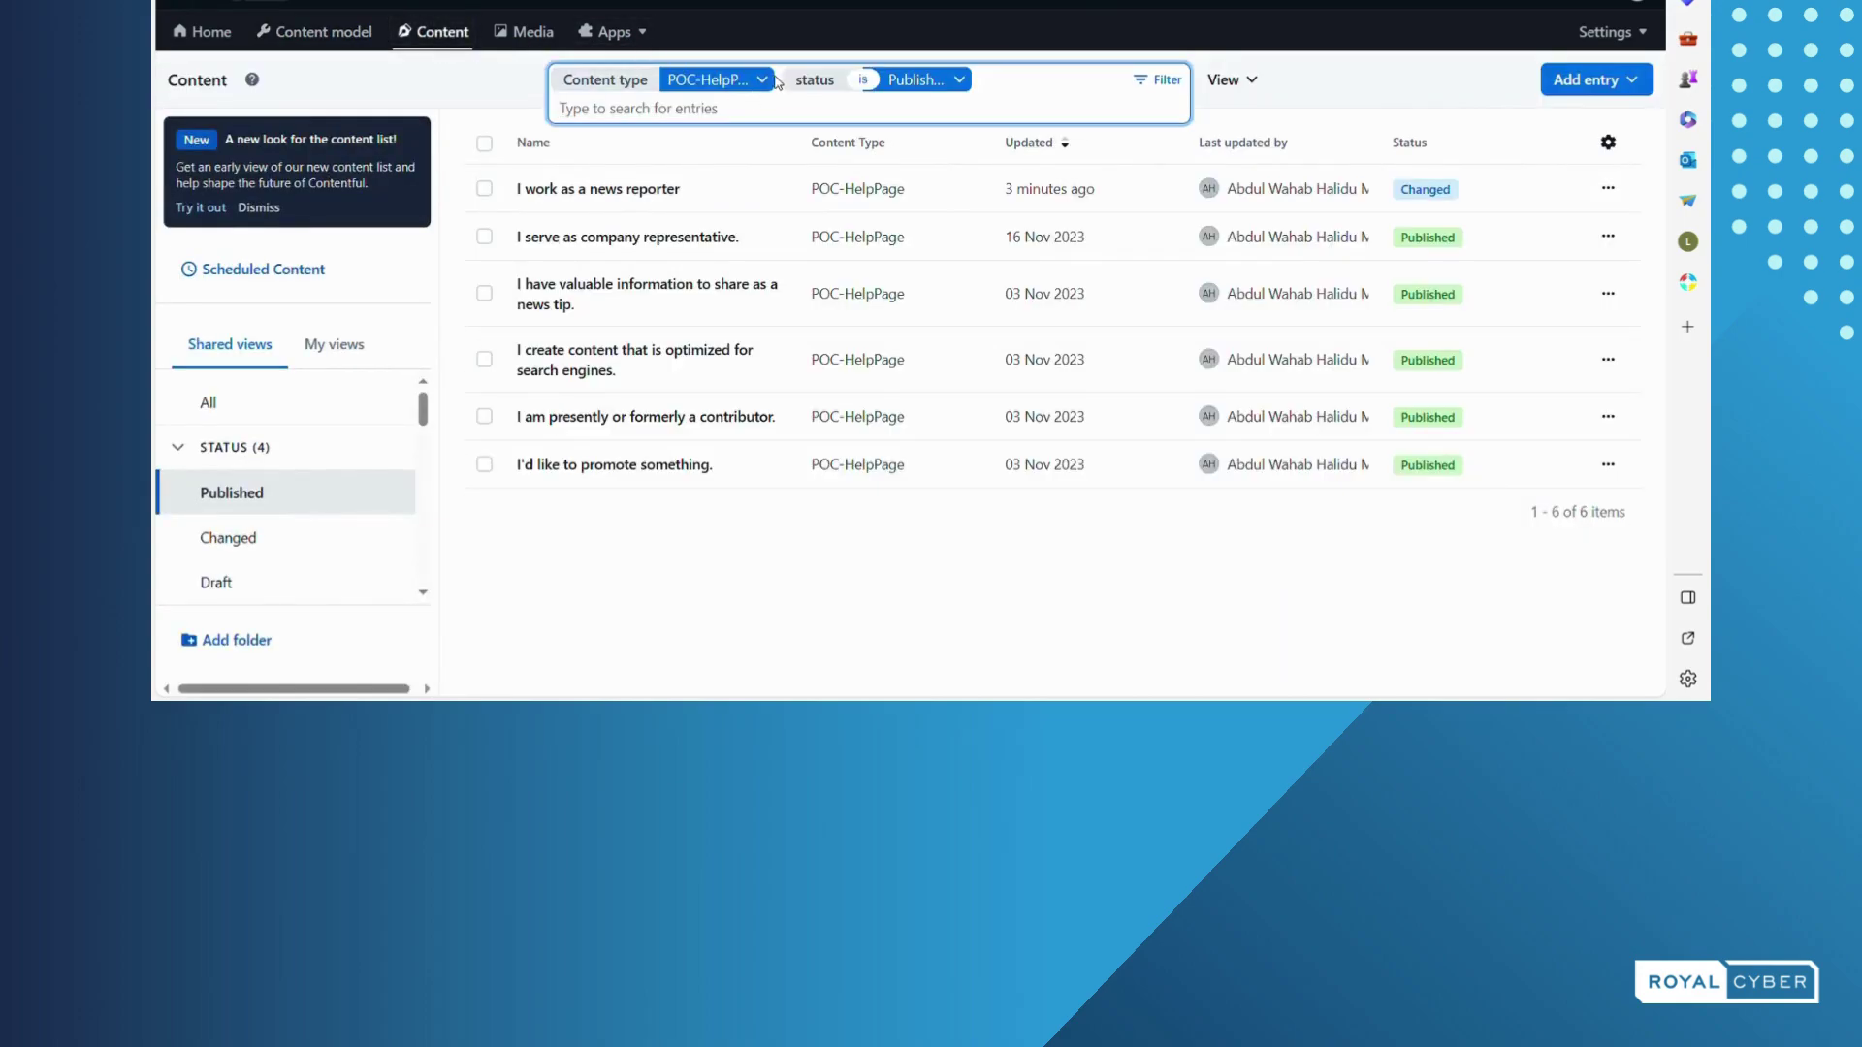
click(768, 85)
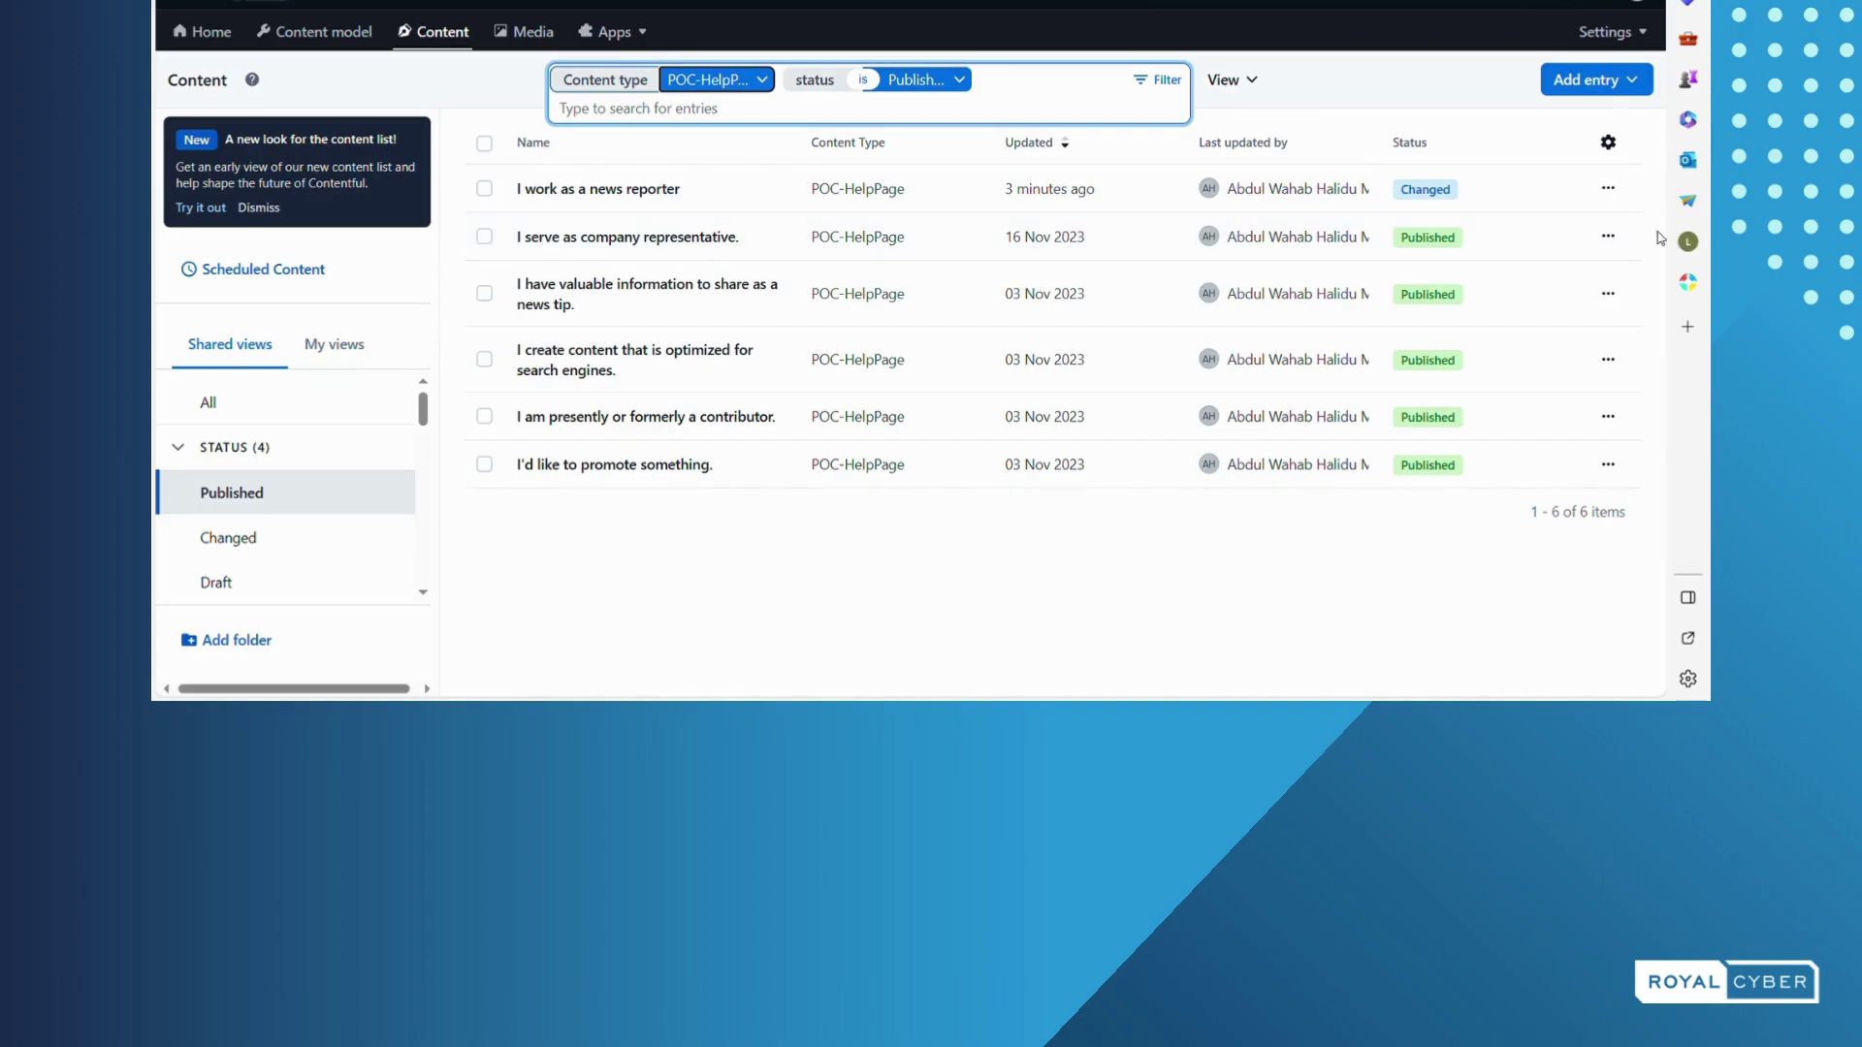
- Open the company representative help entry and change its title to 'I serve as RC representative.'
click(1620, 238)
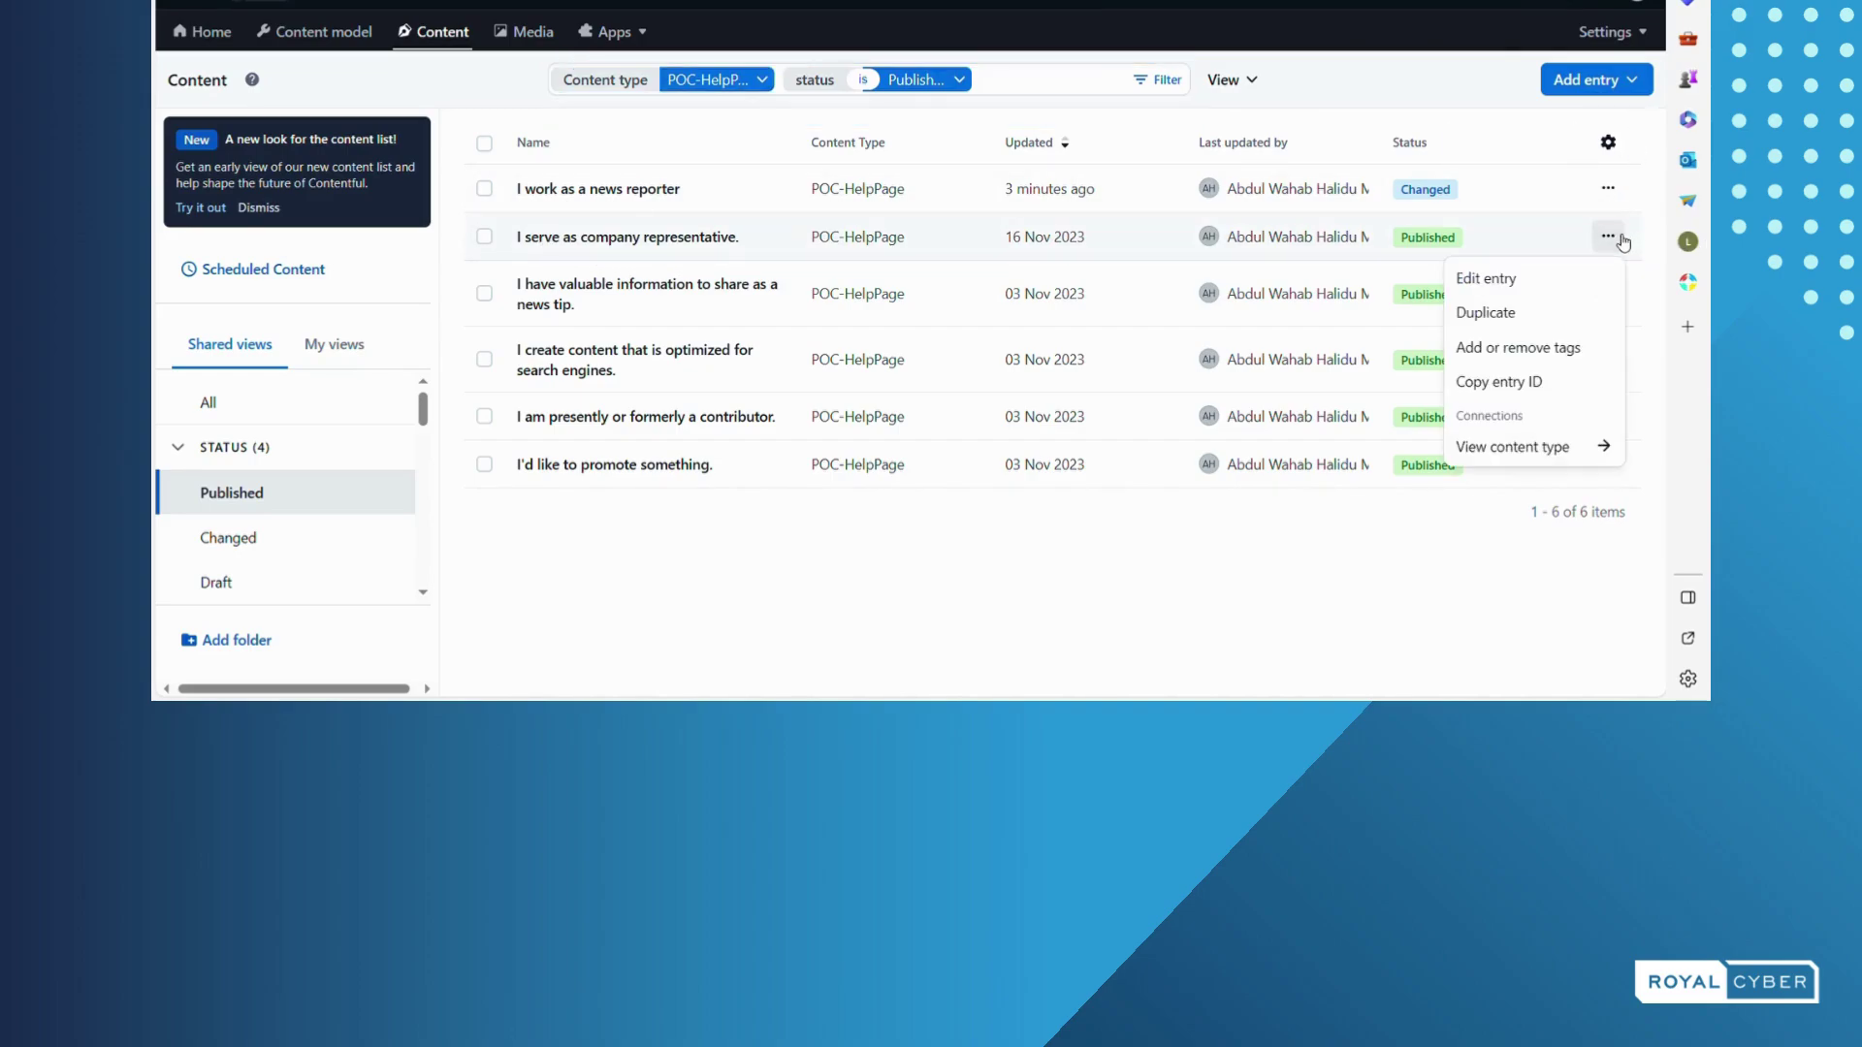
click(1515, 279)
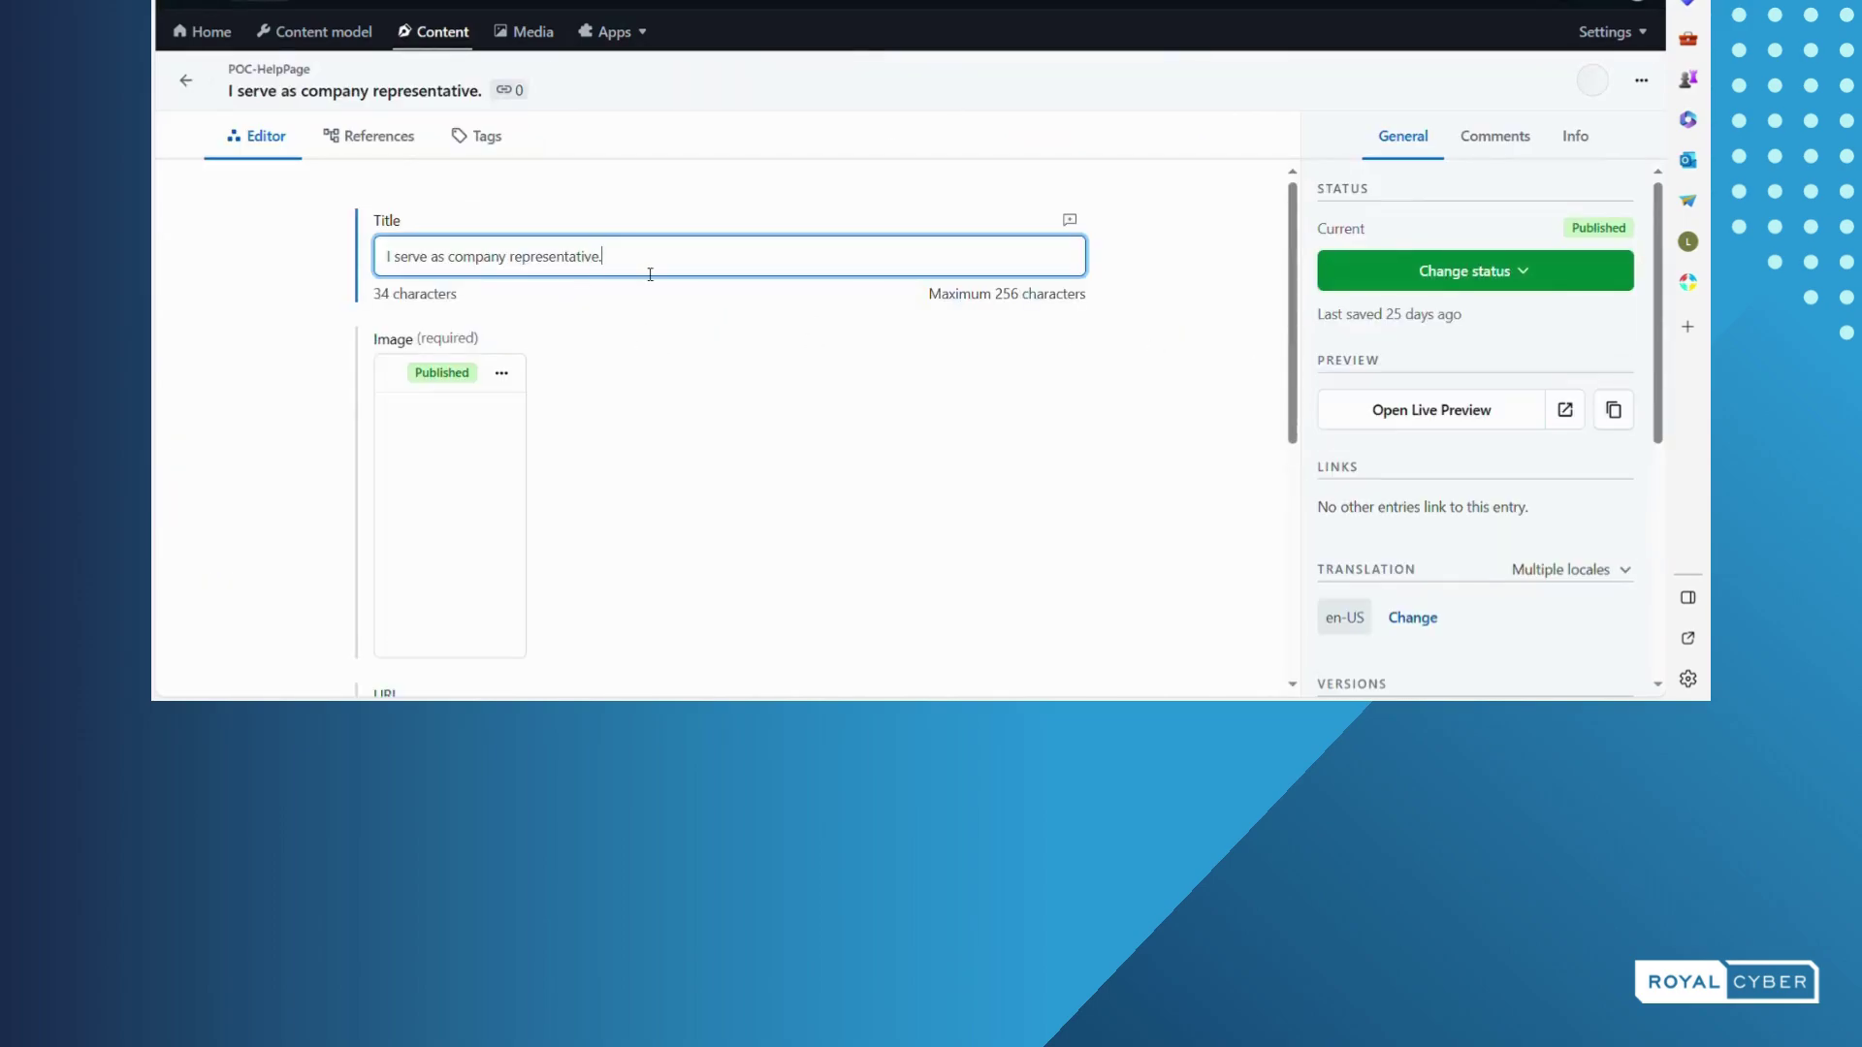
key(BackSpace)
key(BackSpace)
key(BackSpace)
key(BackSpace)
key(BackSpace)
key(BackSpace)
key(BackSpace)
key(BackSpace)
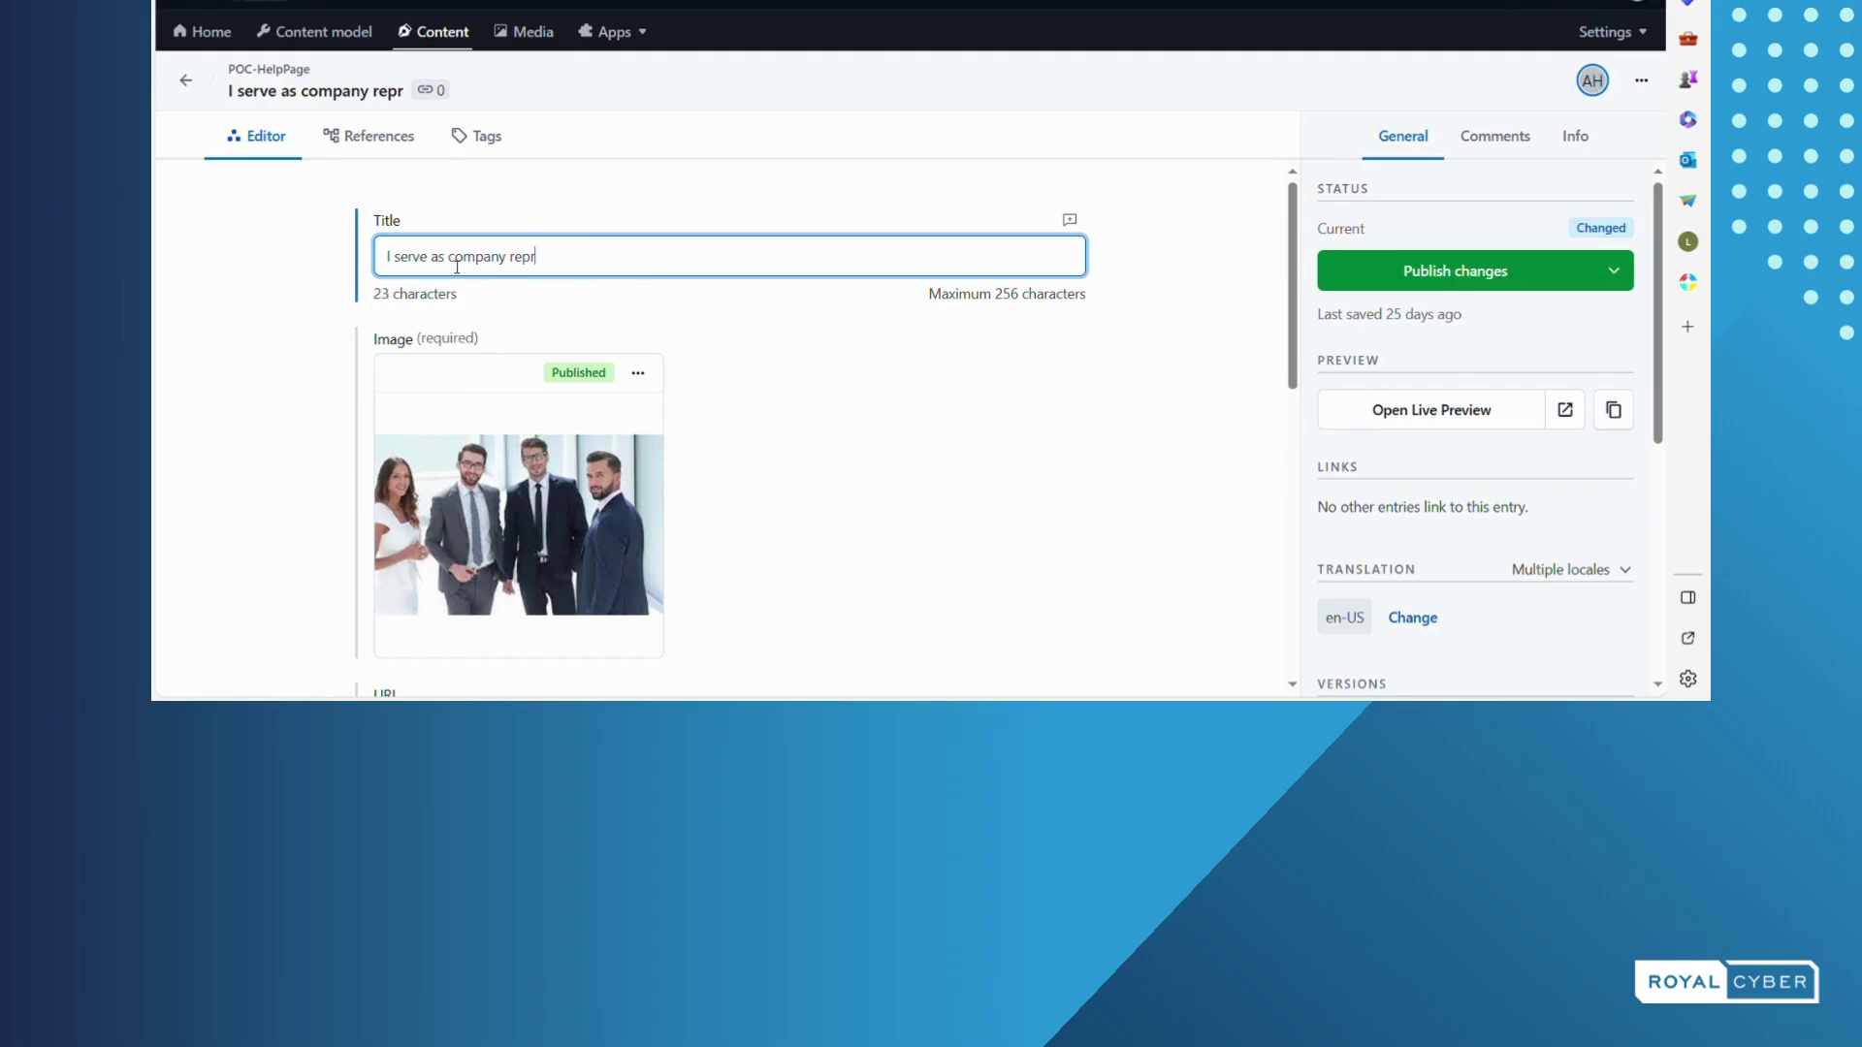
text(RC)
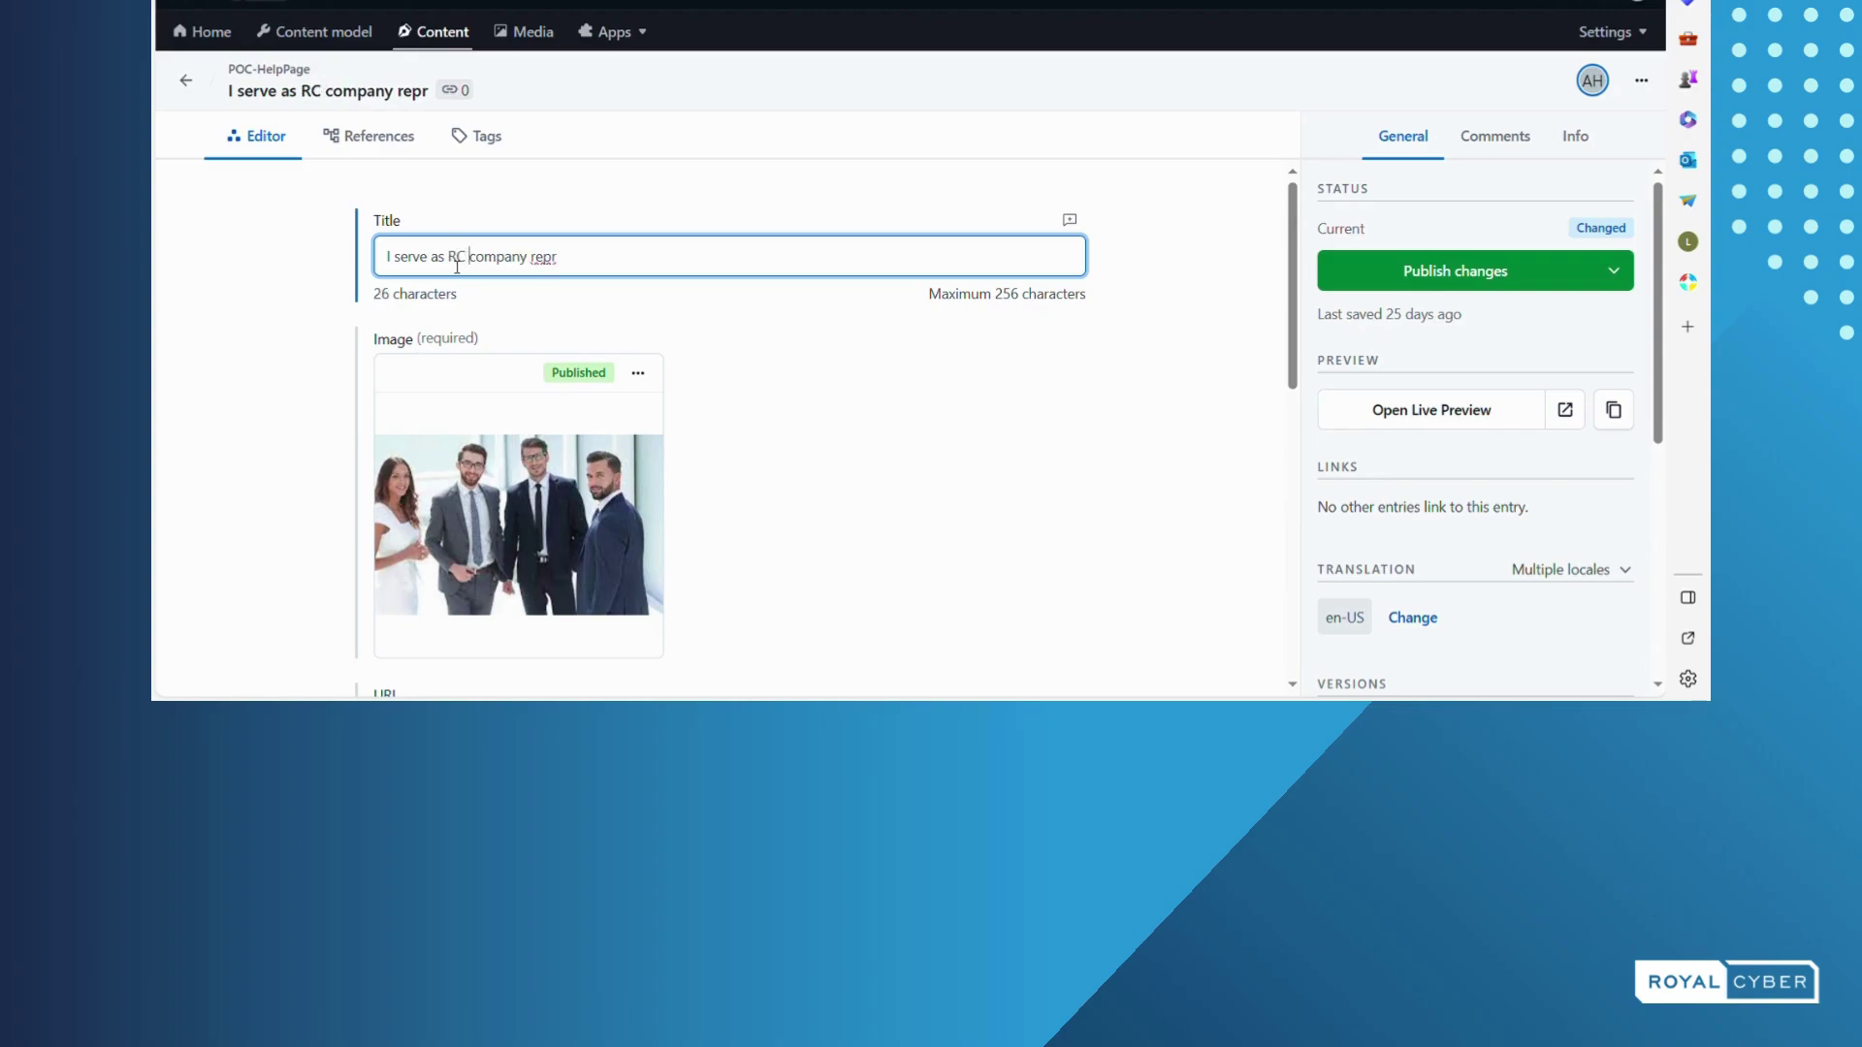
double_click(490, 257)
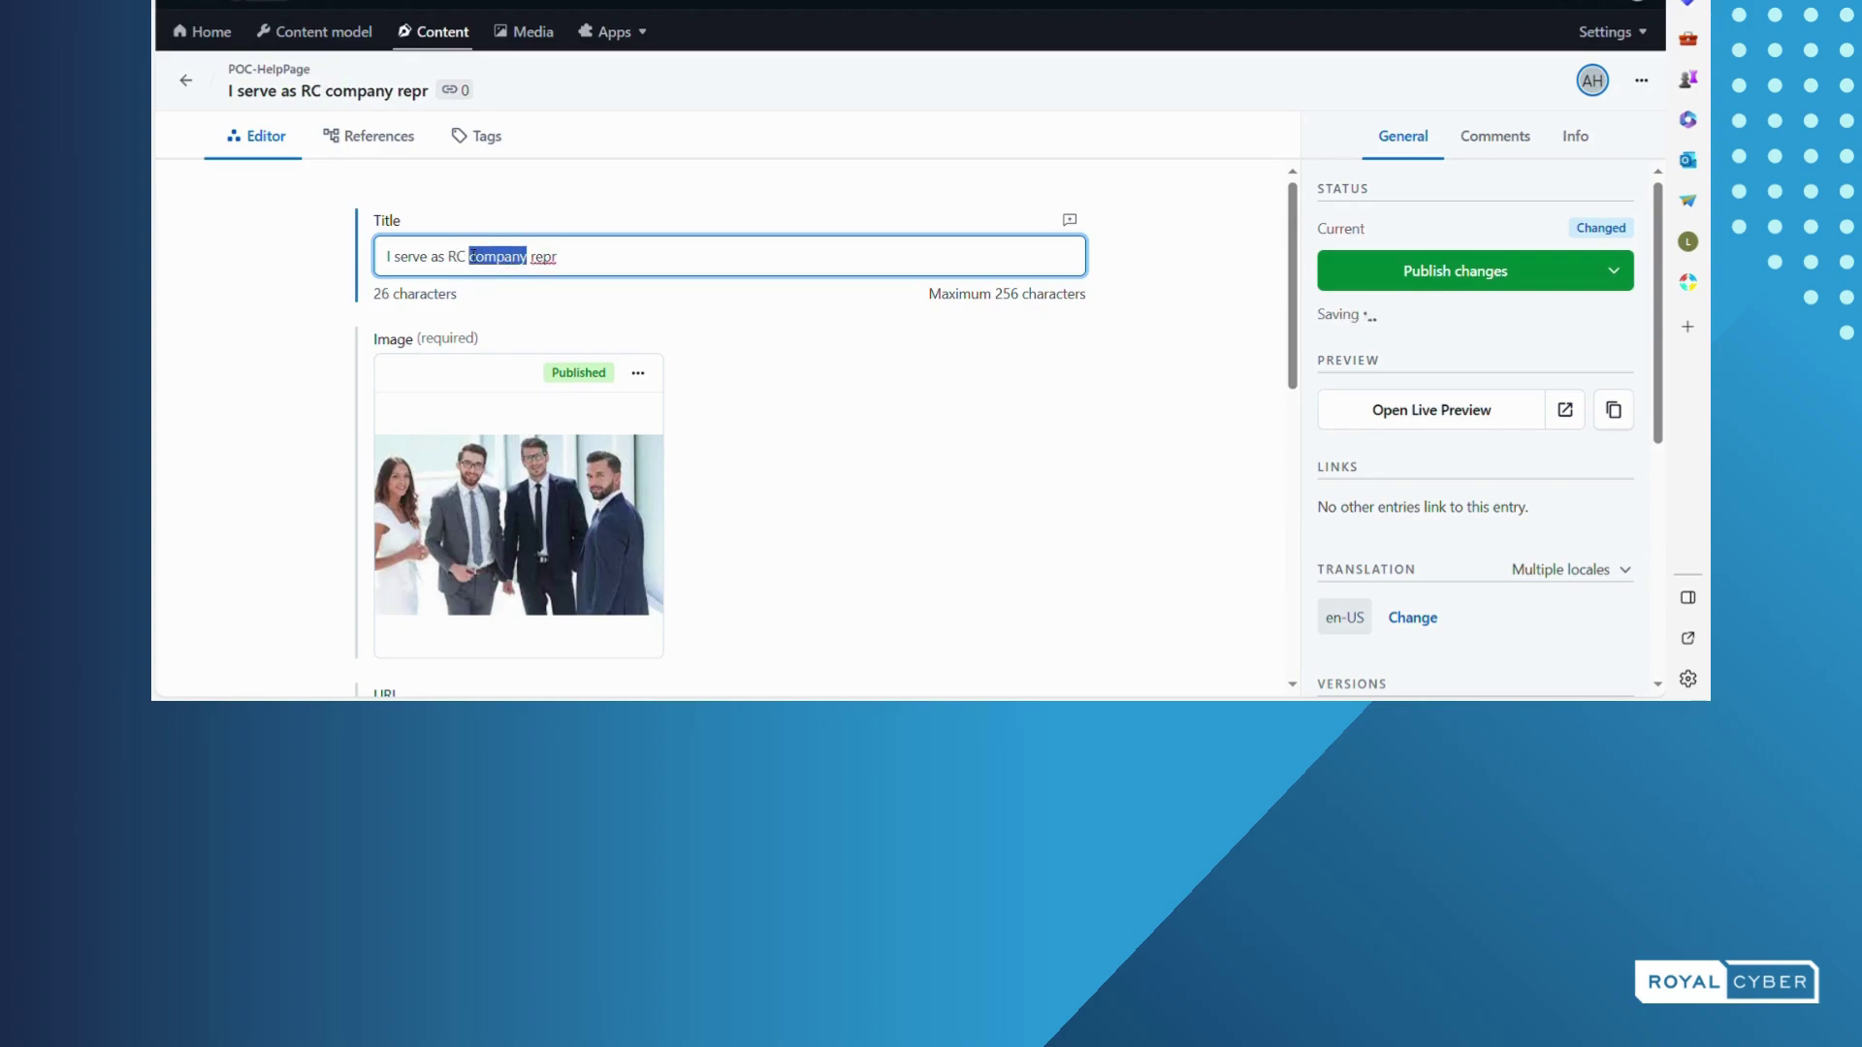
key(BackSpace)
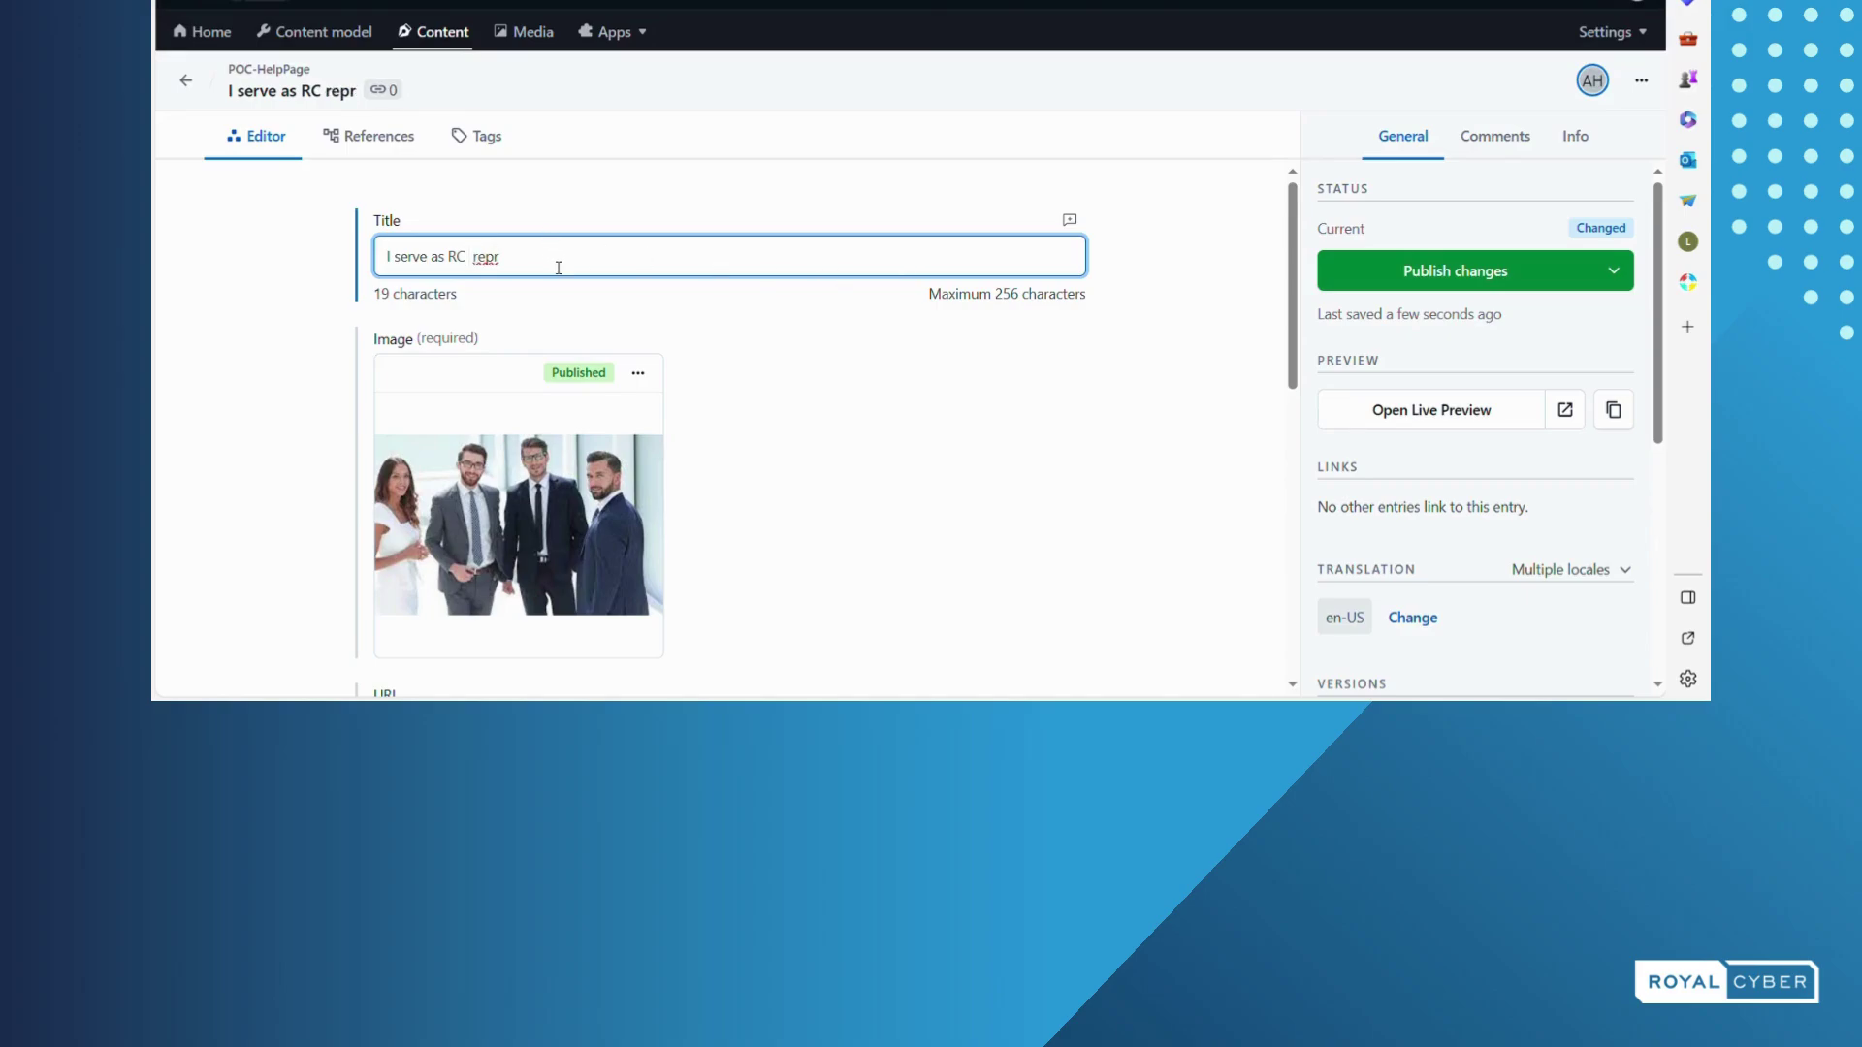
text(esentati)
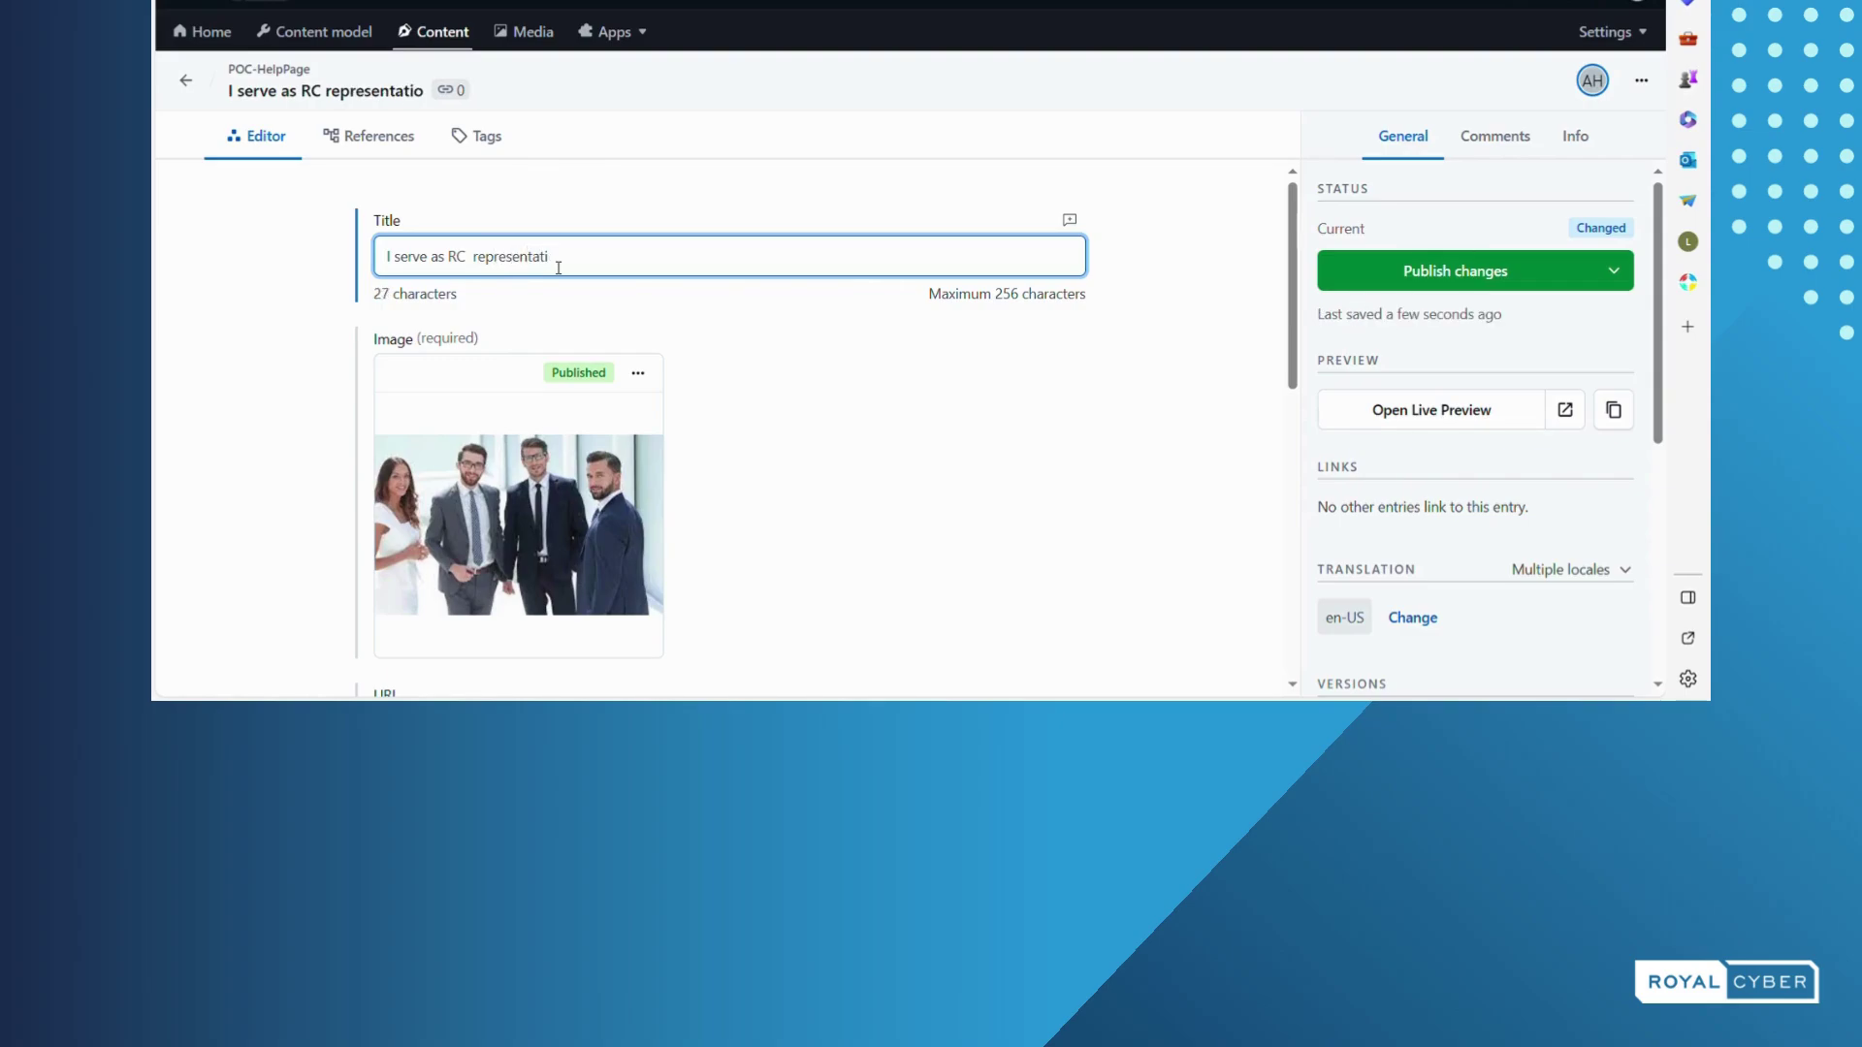
text(ve.)
scroll(783, 499, down, 2)
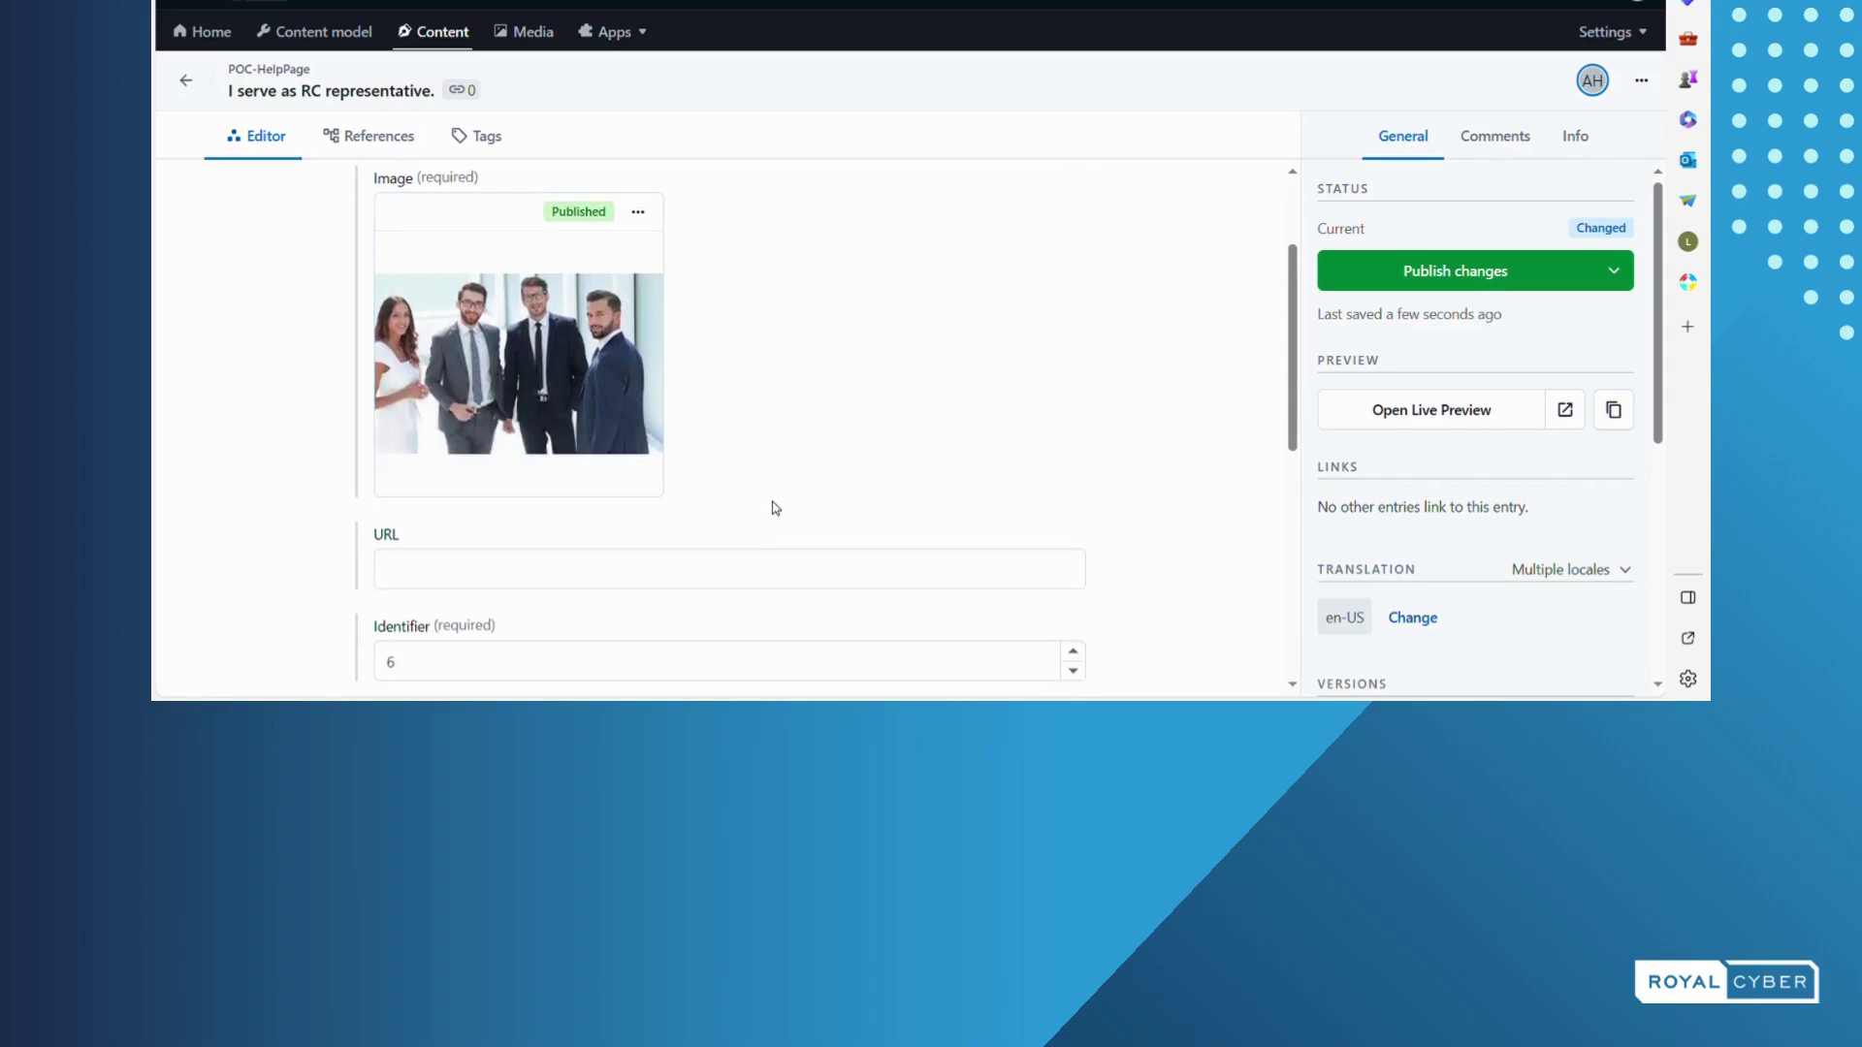
scroll(775, 504, up, 1)
- Open the entry's HelpPageImage6 asset and delete its current group photo
click(612, 459)
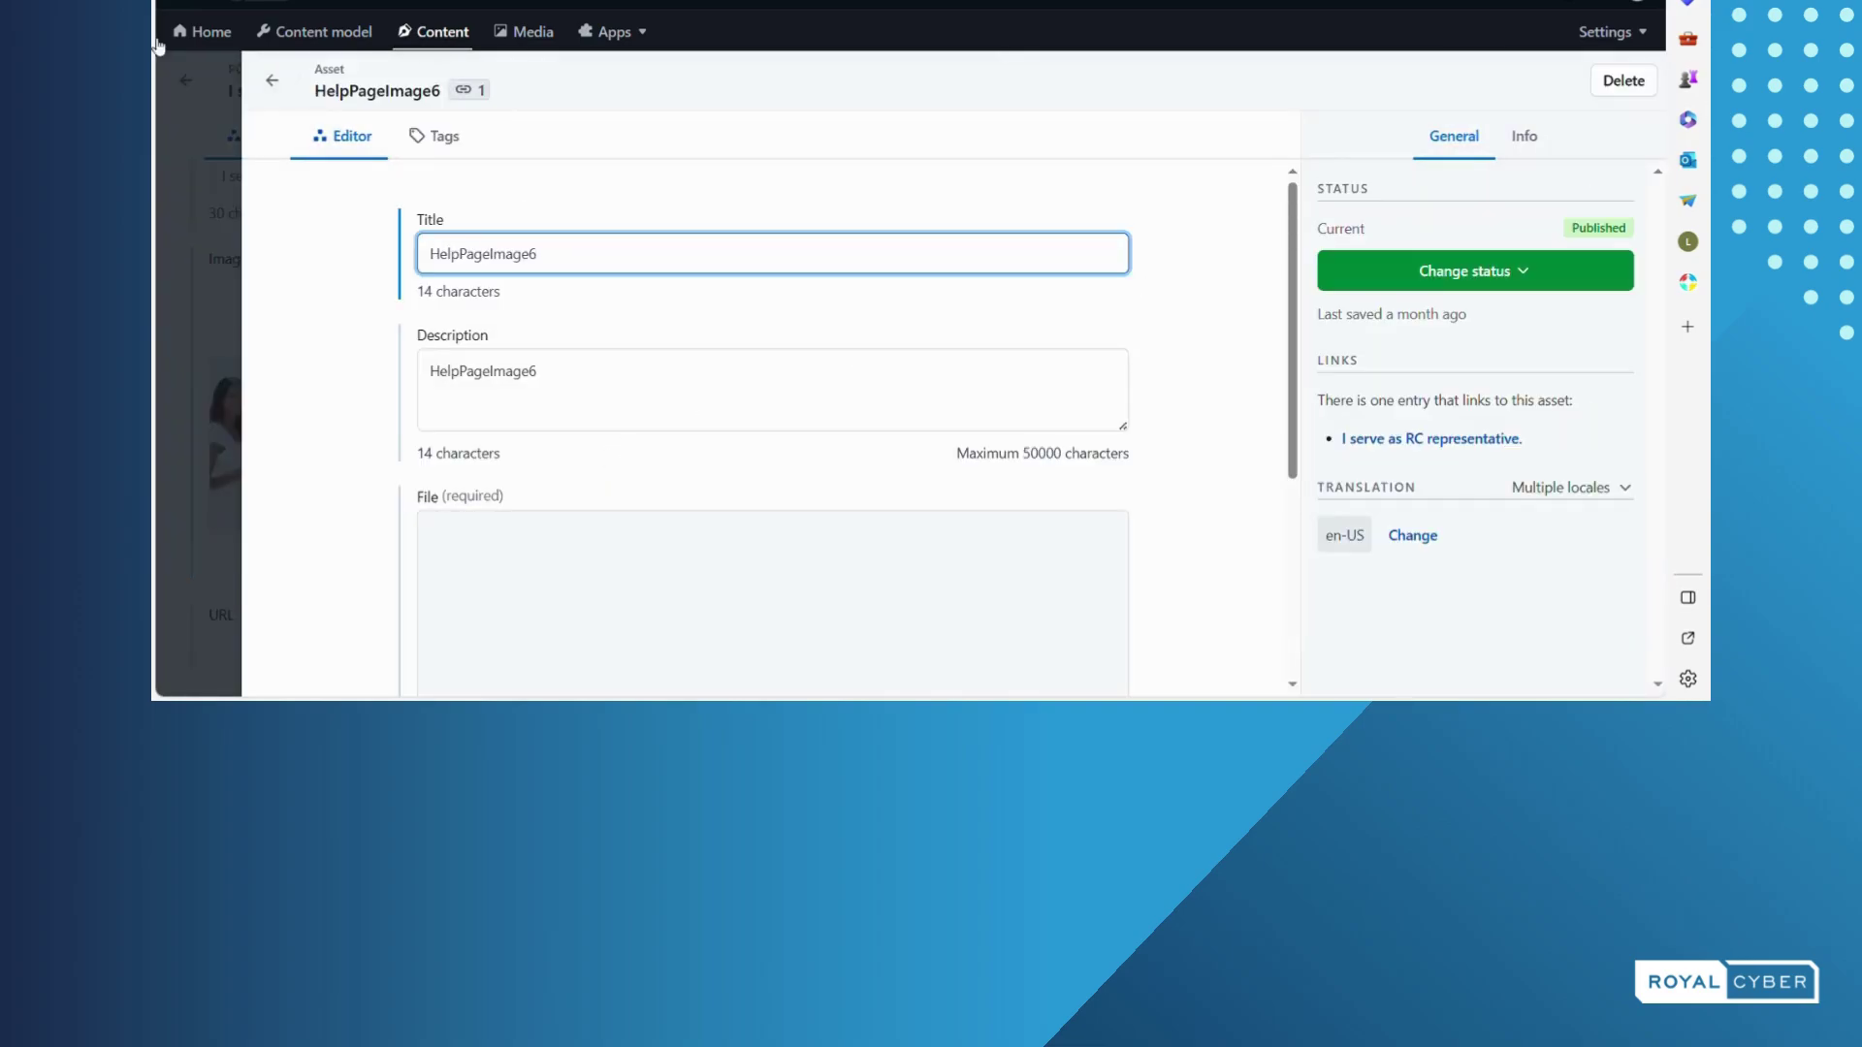
click(272, 79)
scroll(560, 460, down, 1)
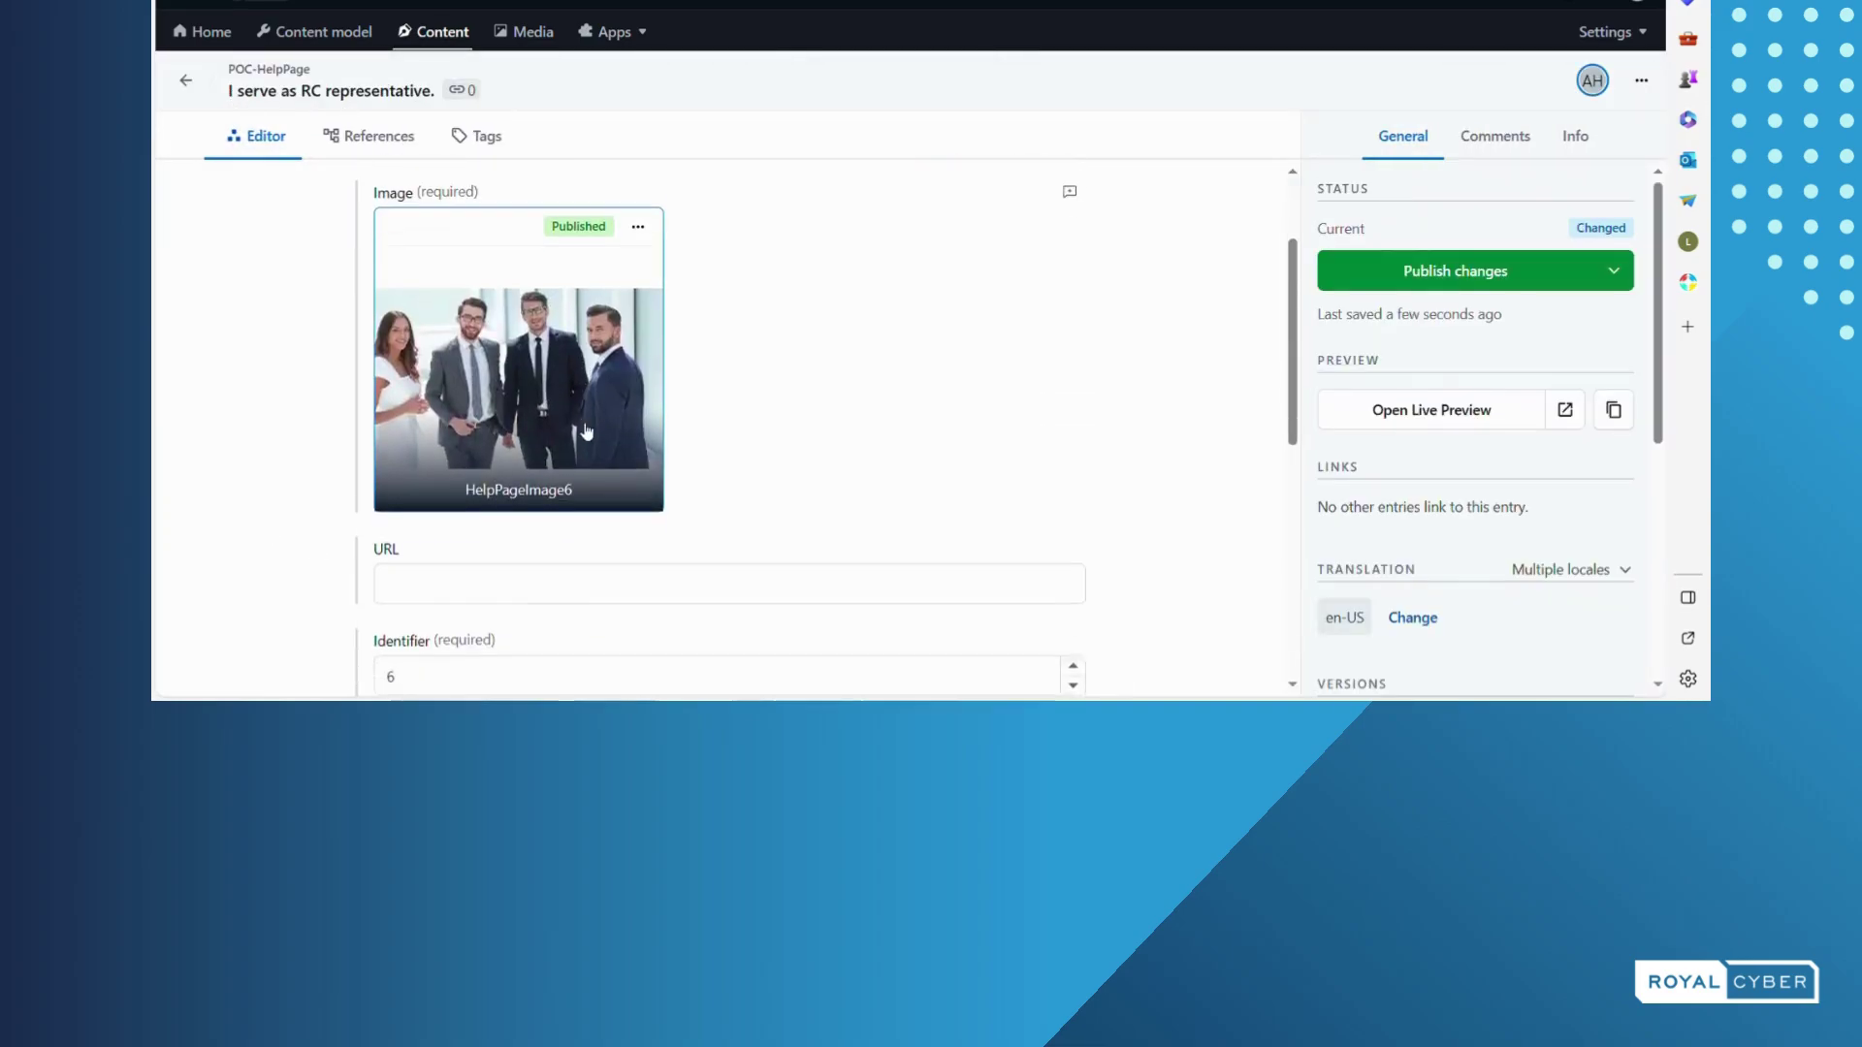
click(554, 324)
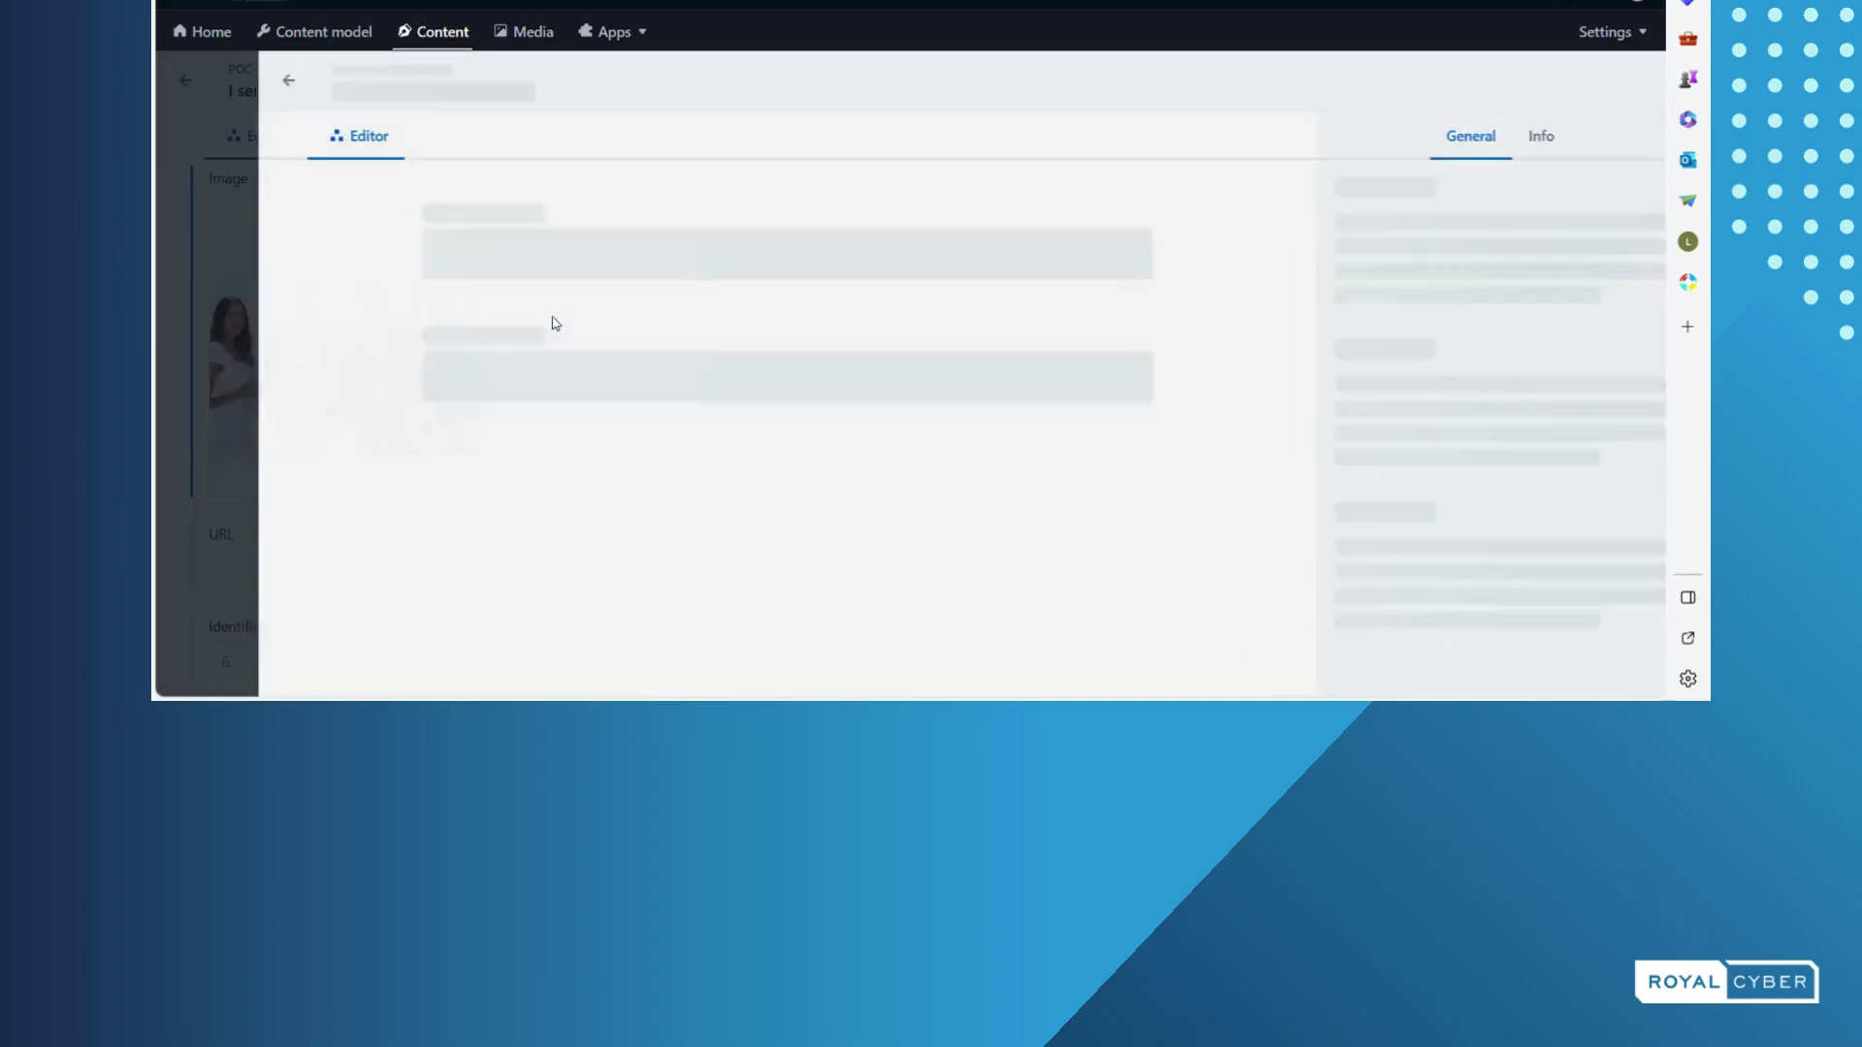
scroll(561, 362, down, 2)
scroll(561, 362, down, 2)
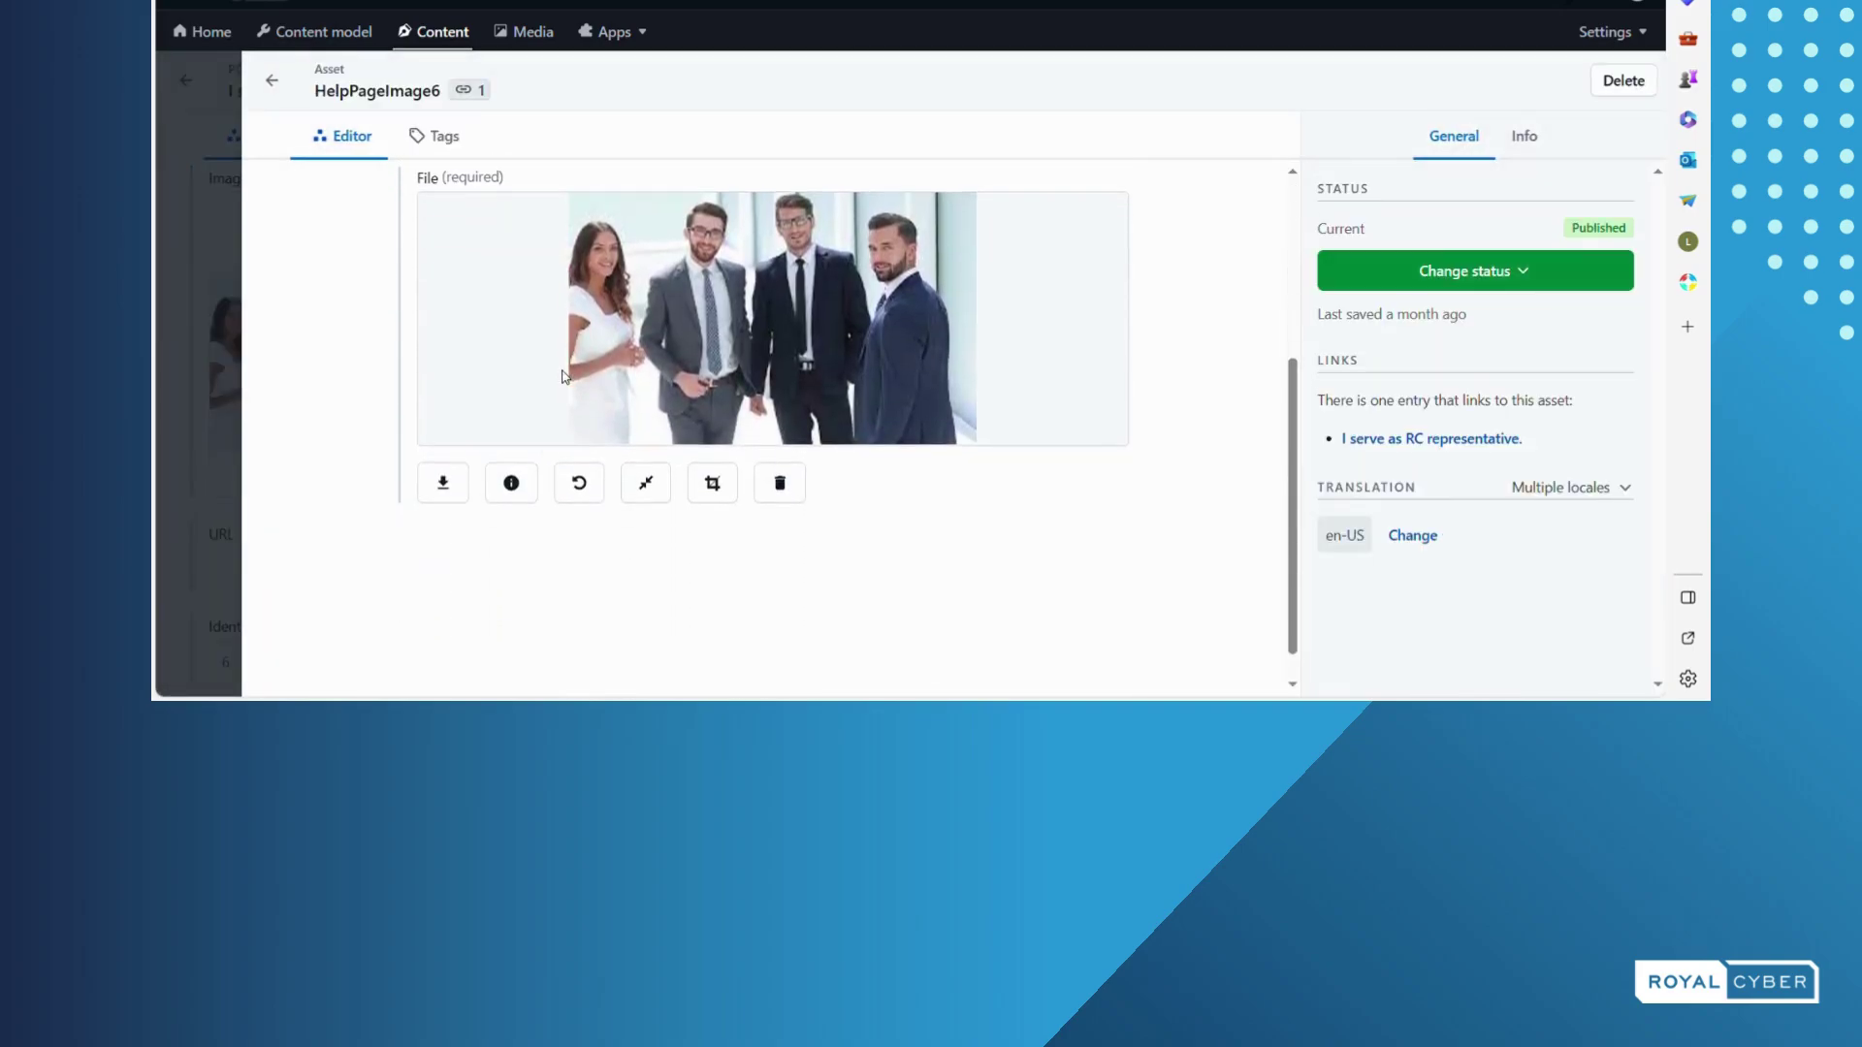
click(792, 496)
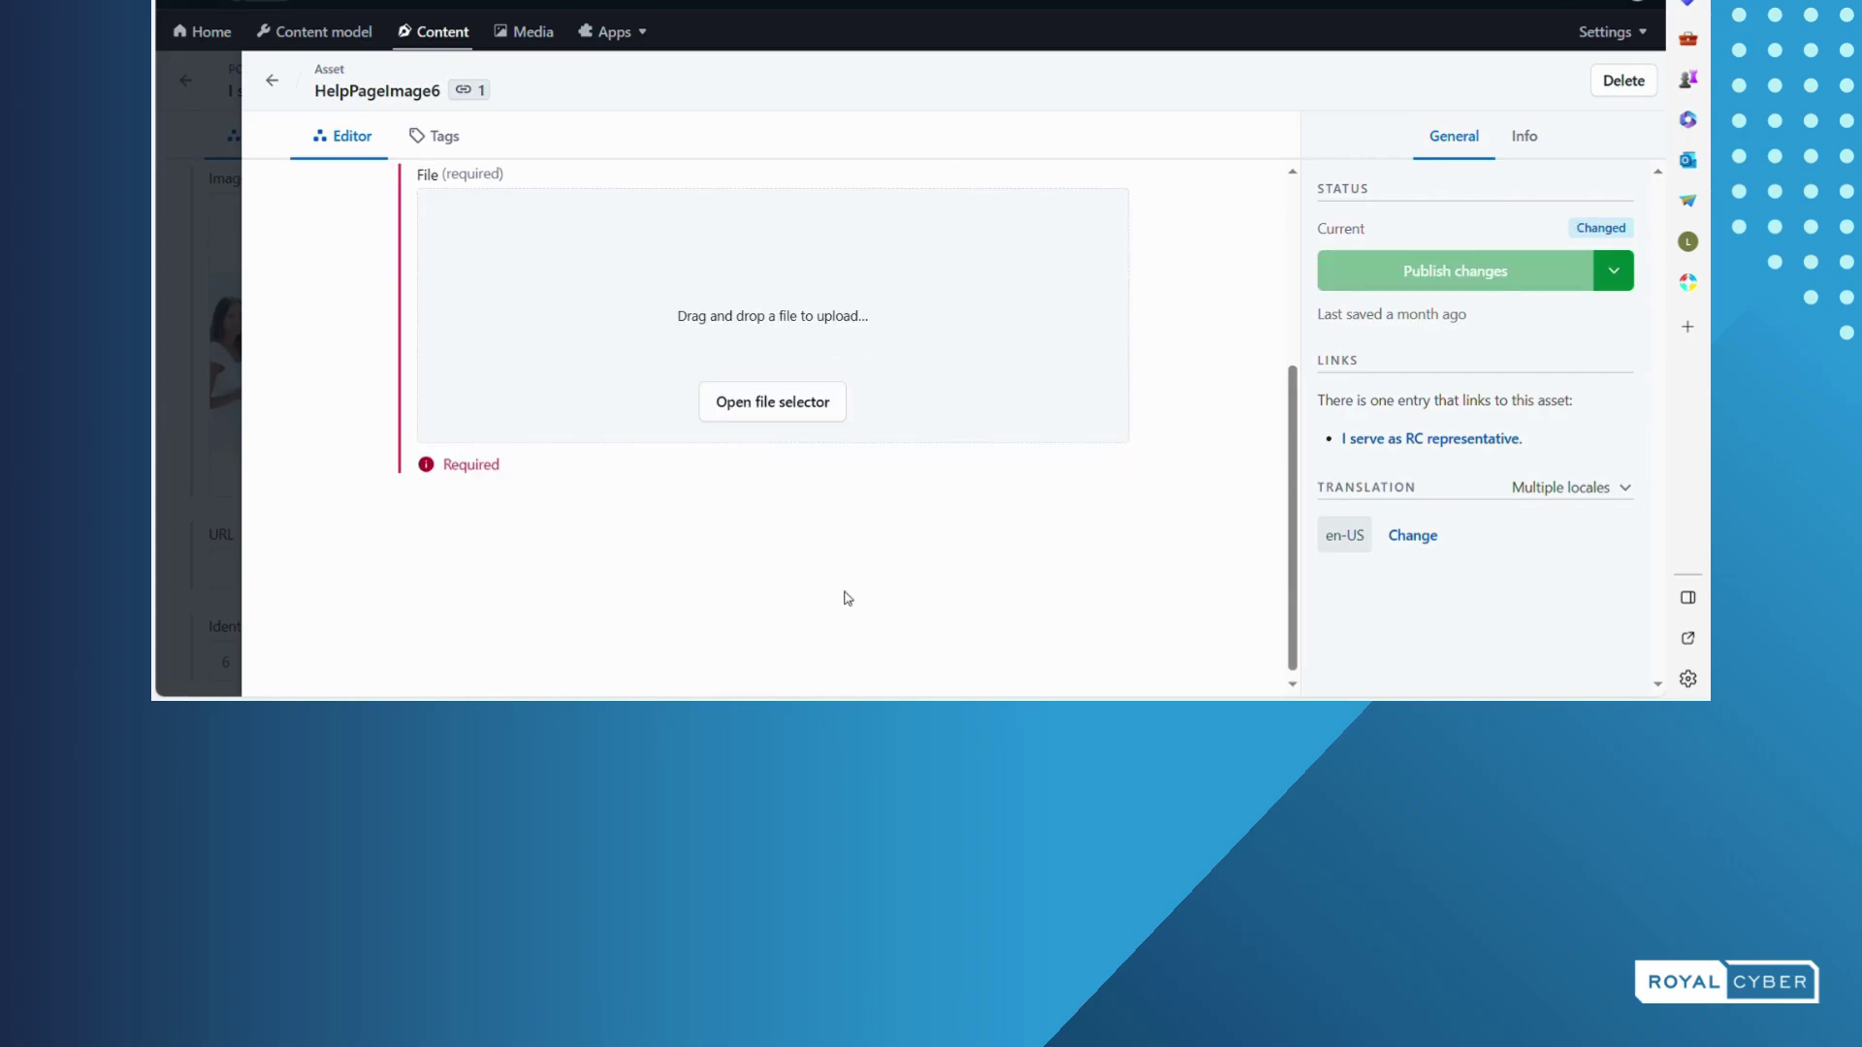
- Web-search for a reporter image and pick the first result as the new file
scroll(848, 572, up, 2)
click(806, 565)
scroll(740, 469, down, 3)
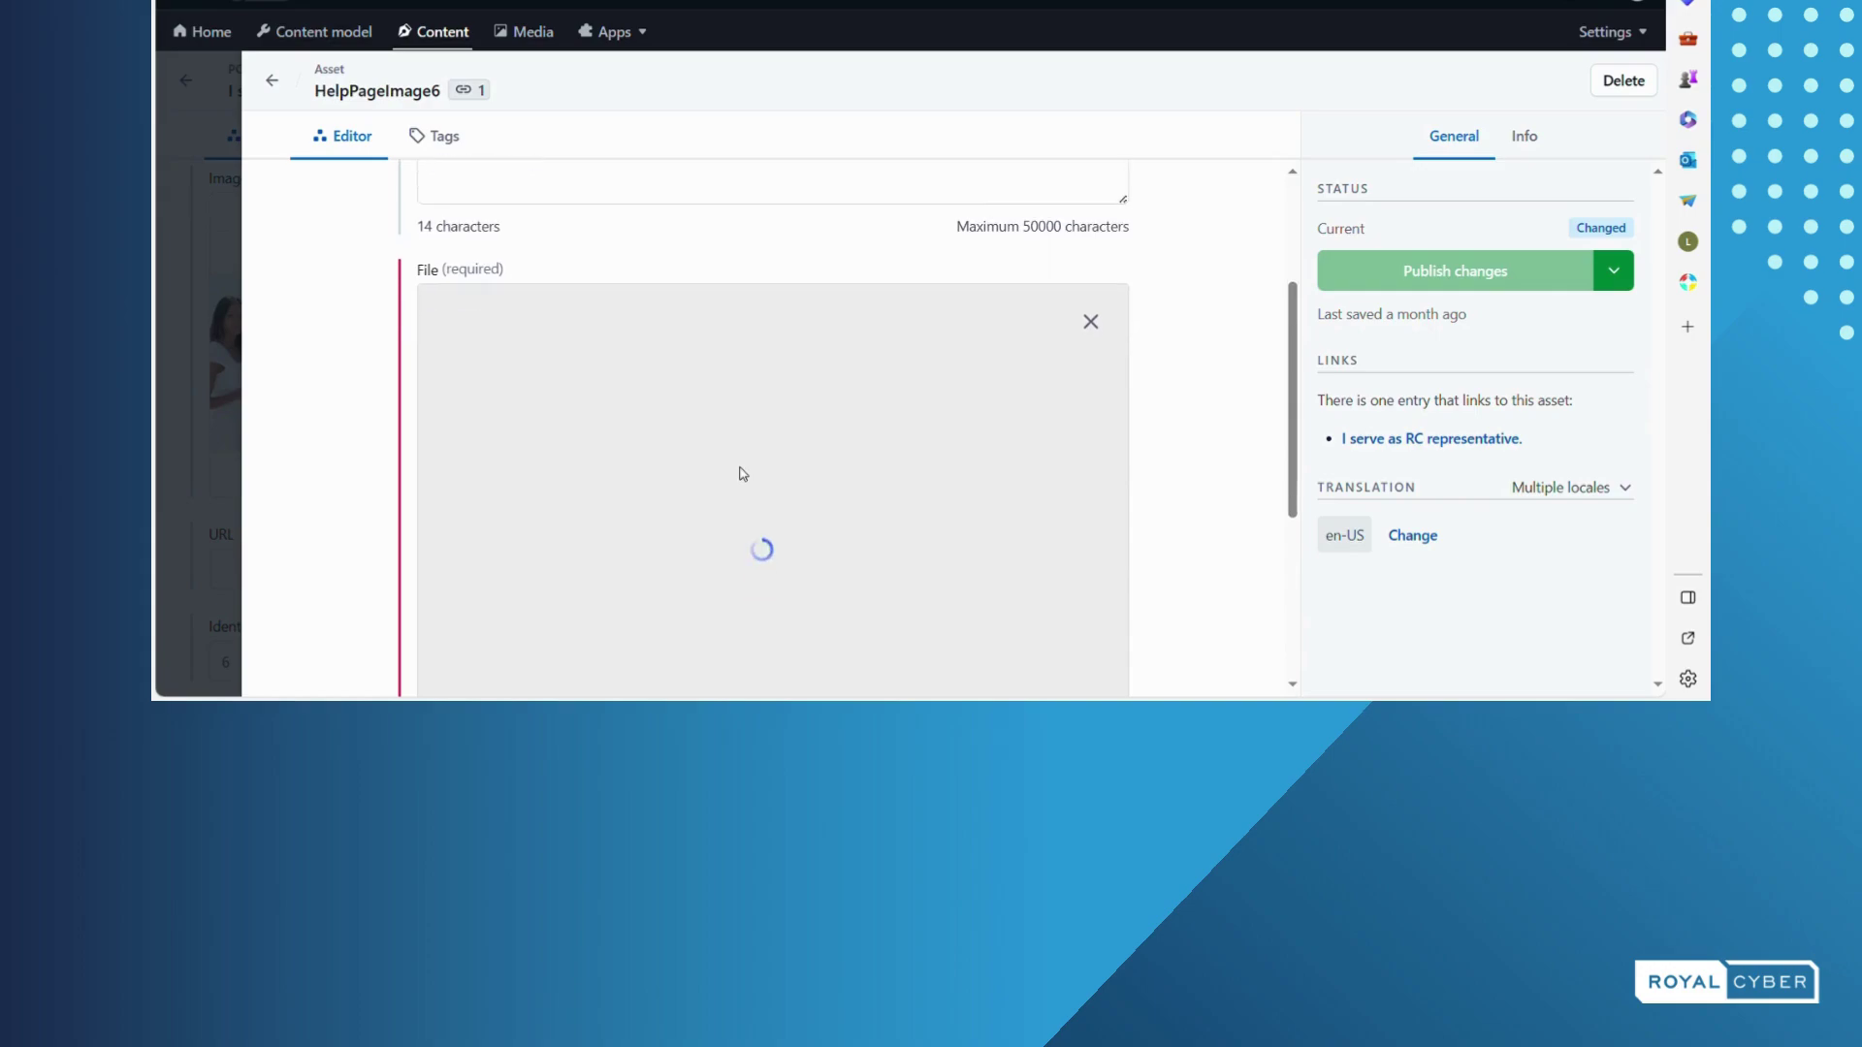
mouse_move(448, 316)
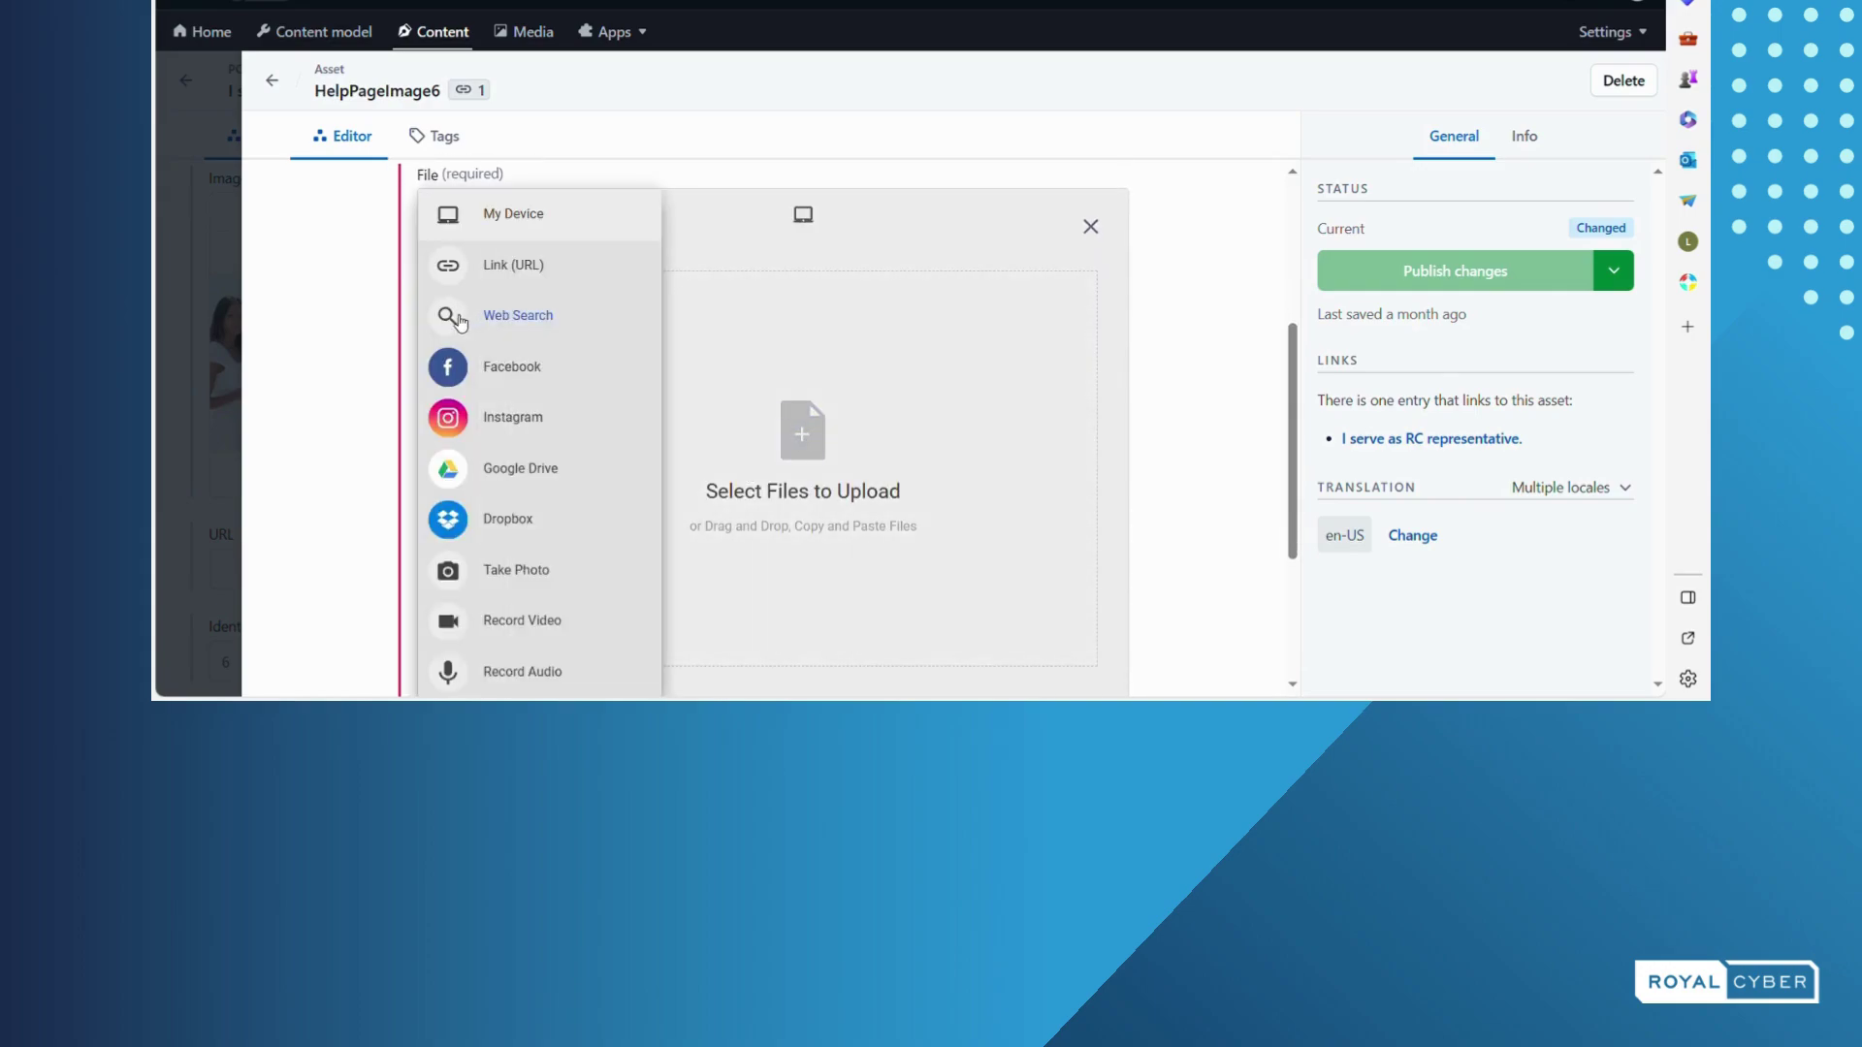
click(511, 317)
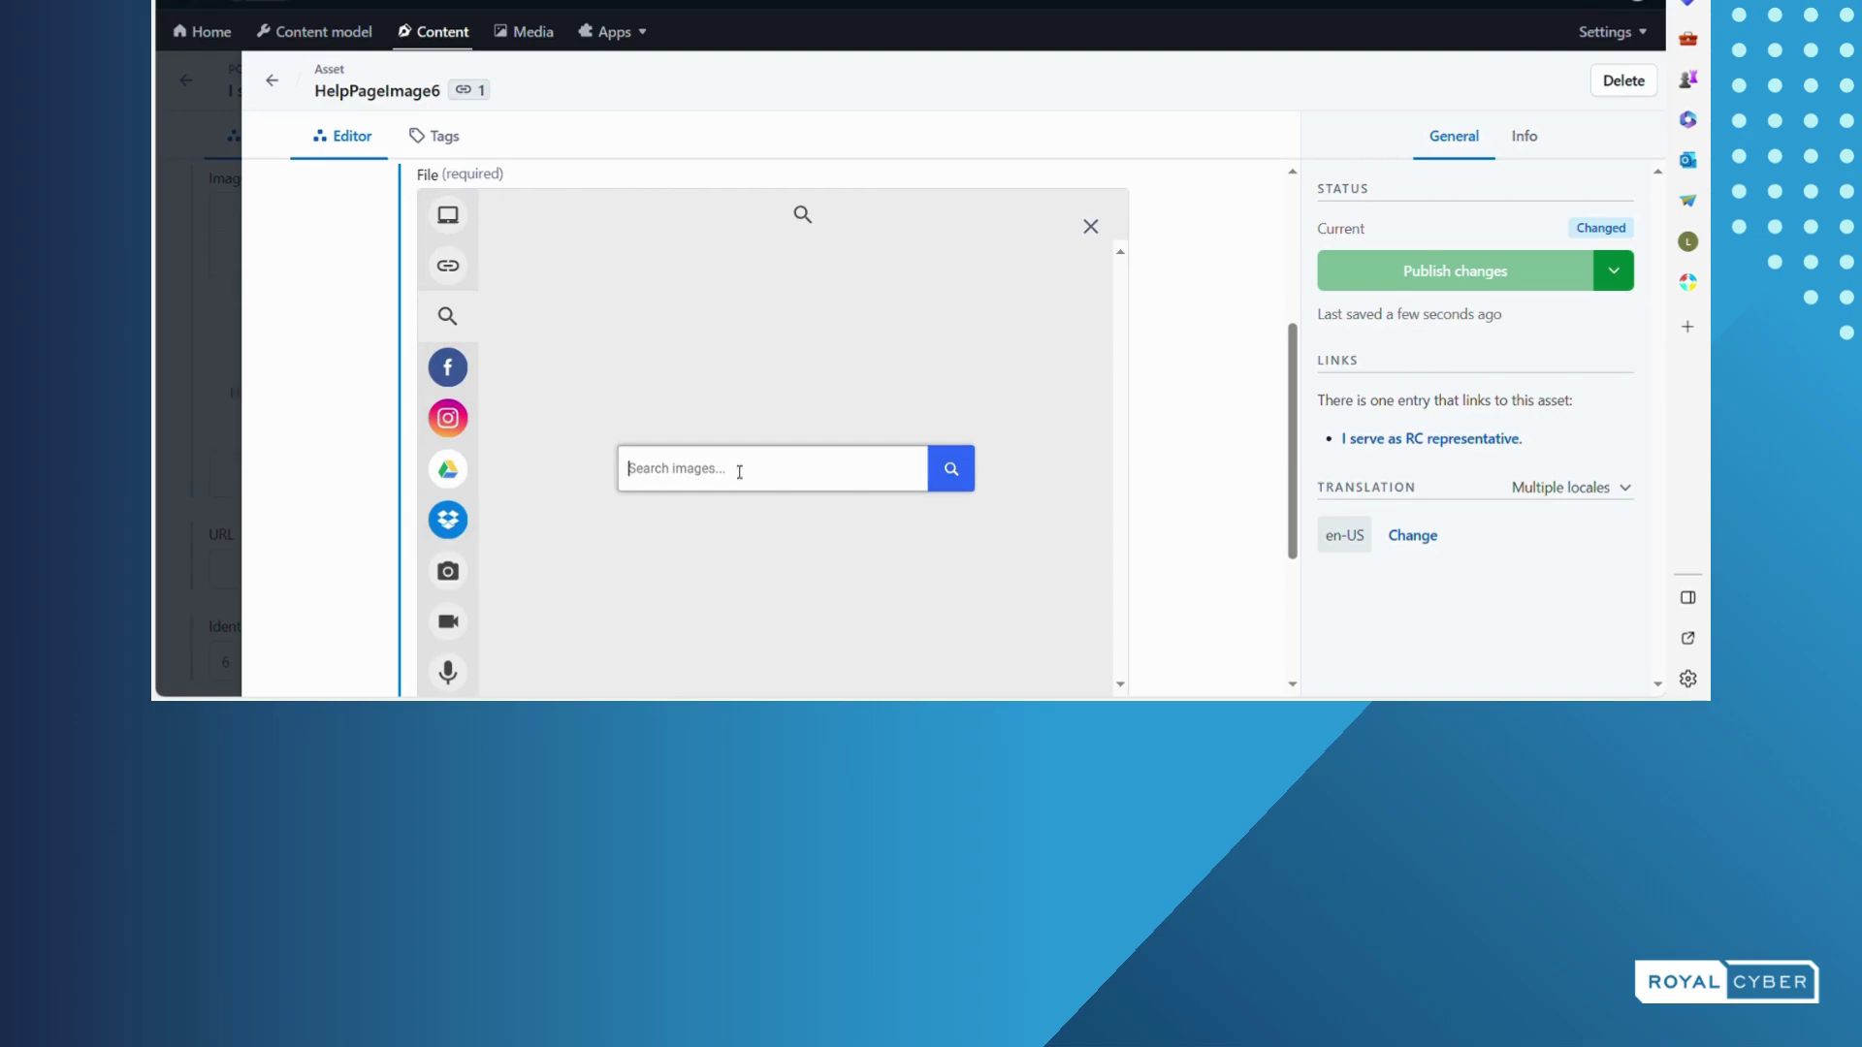
text(reporter image)
key(Return)
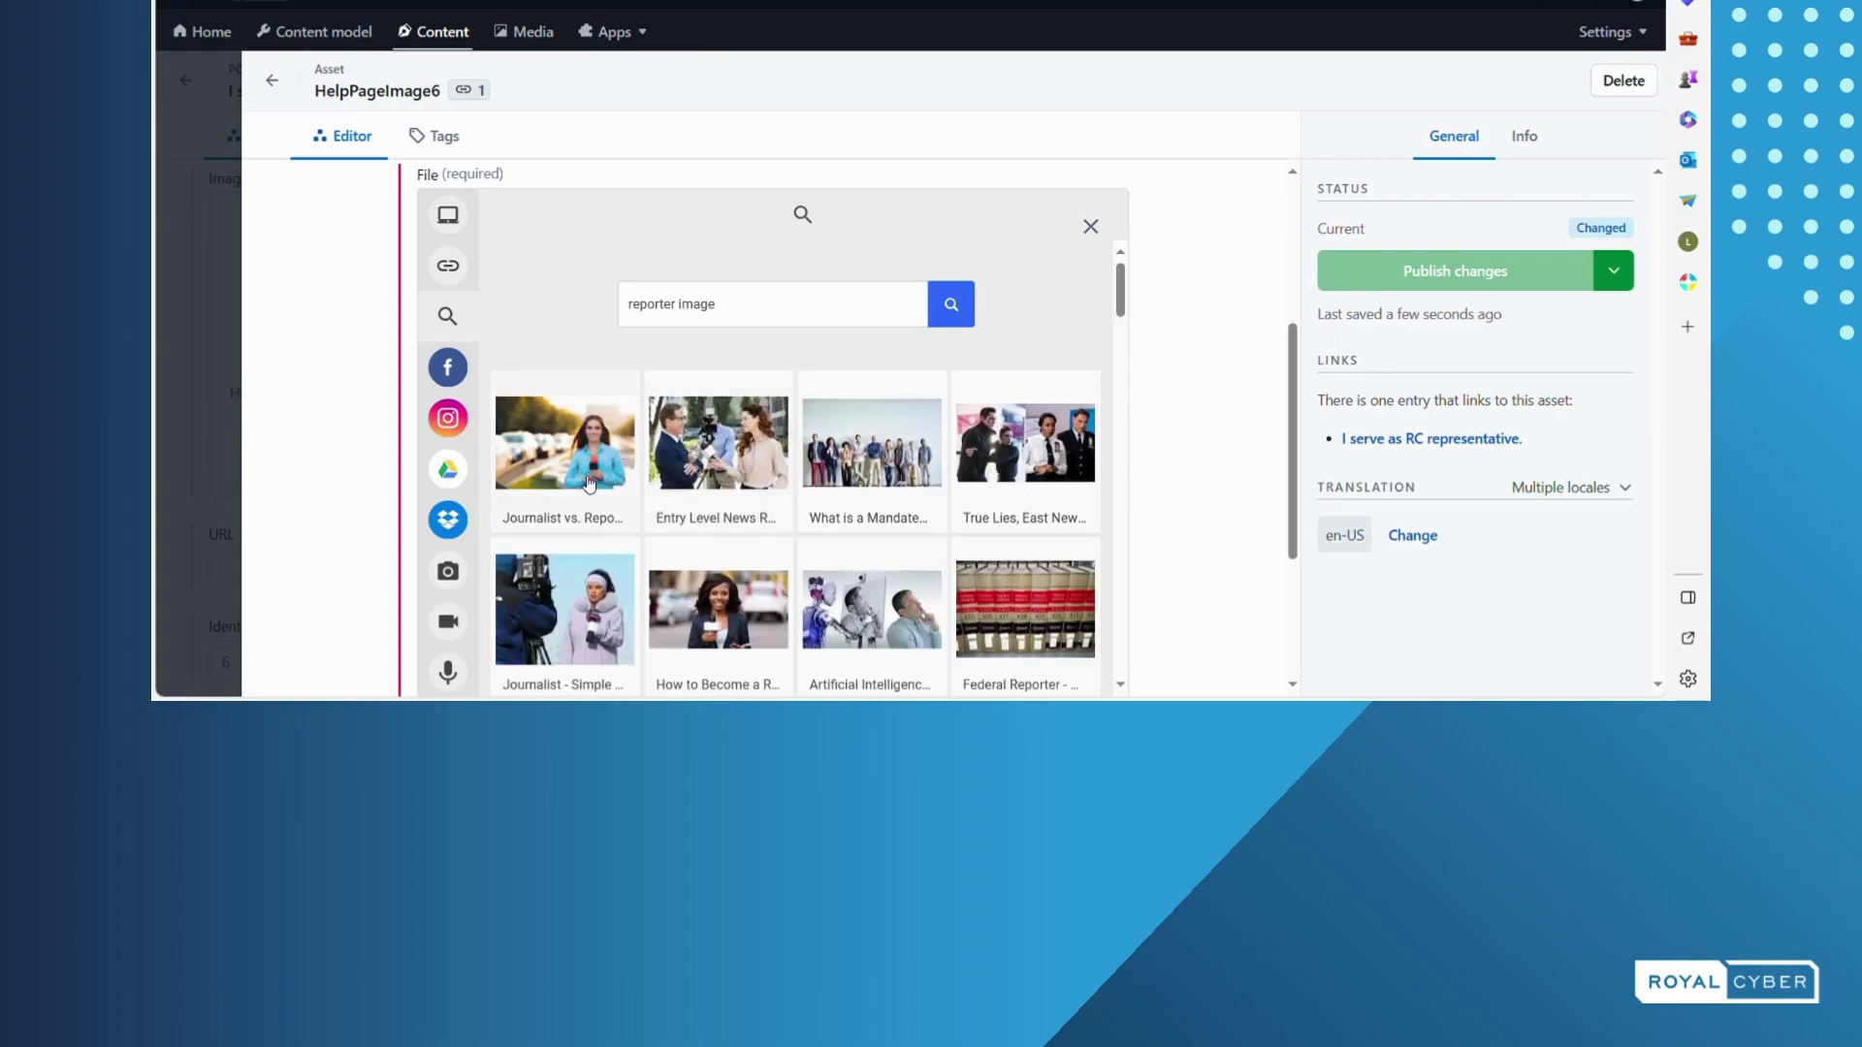
click(591, 485)
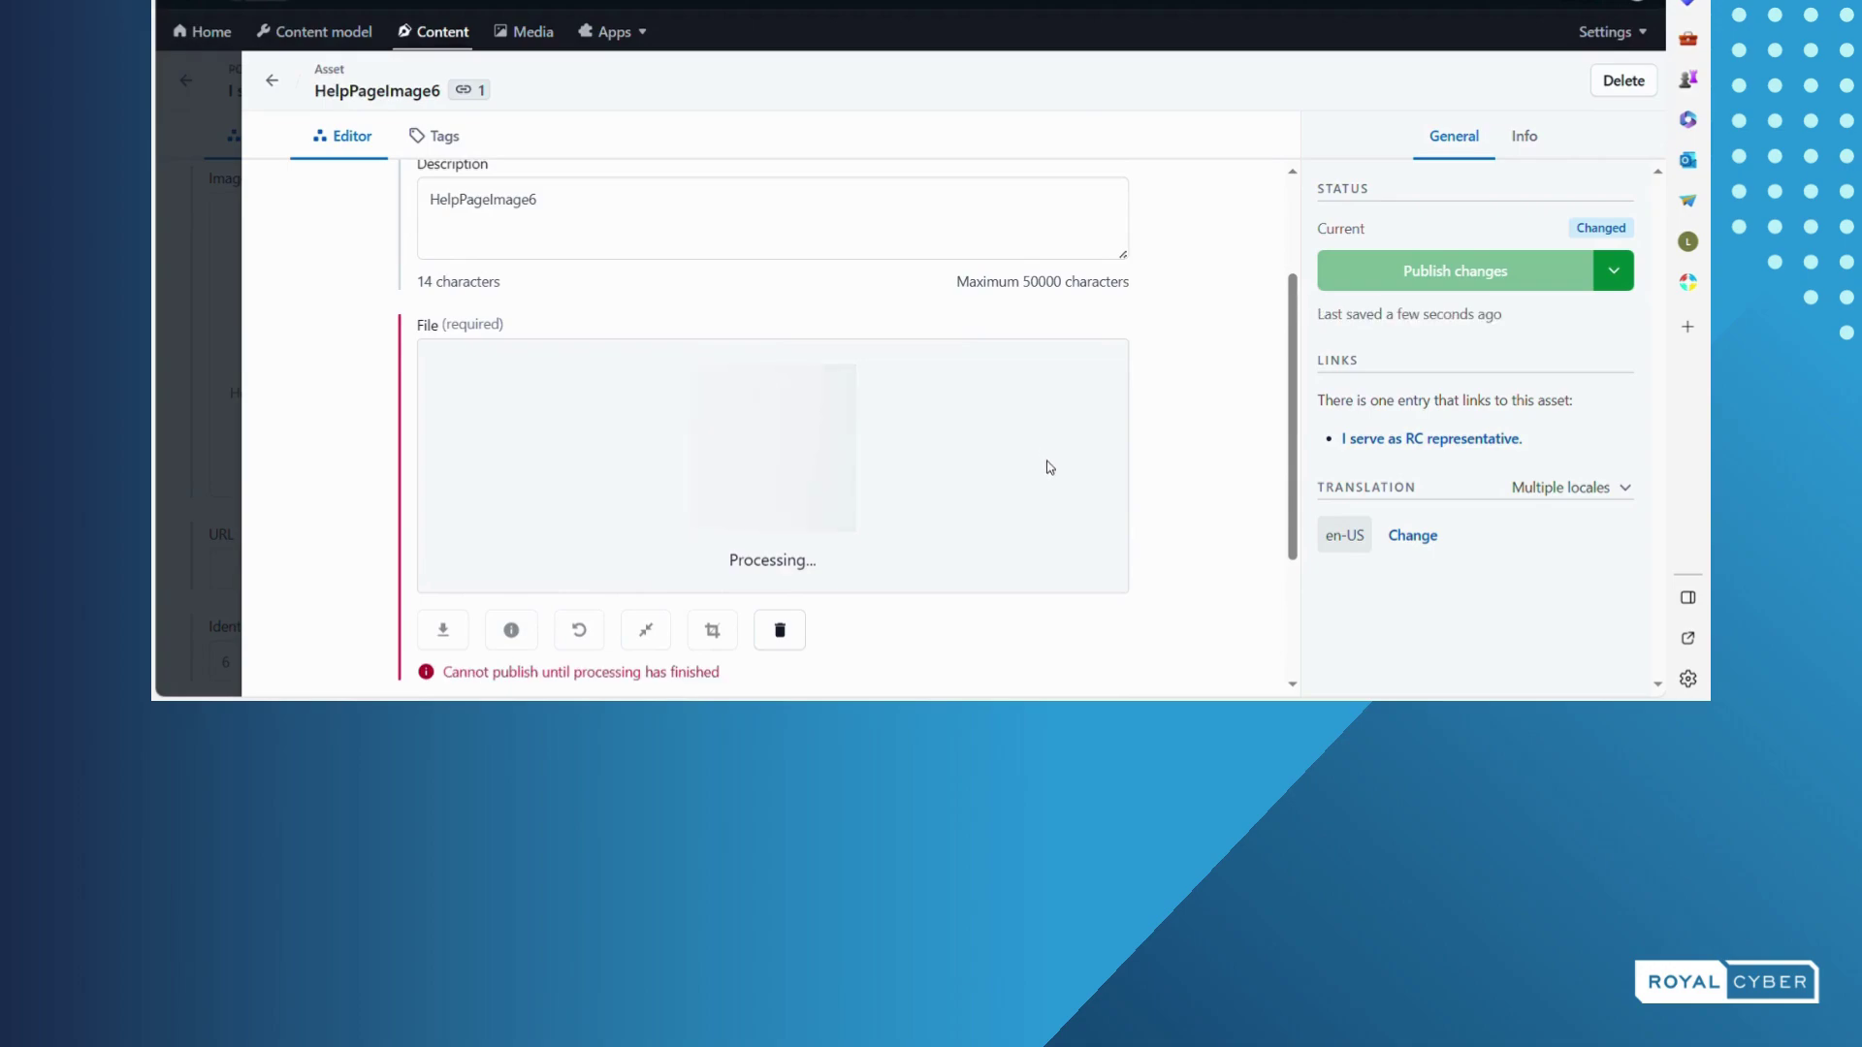
- Publish the HelpPageImage6 asset with its new reporter image
scroll(1049, 468, down, 1)
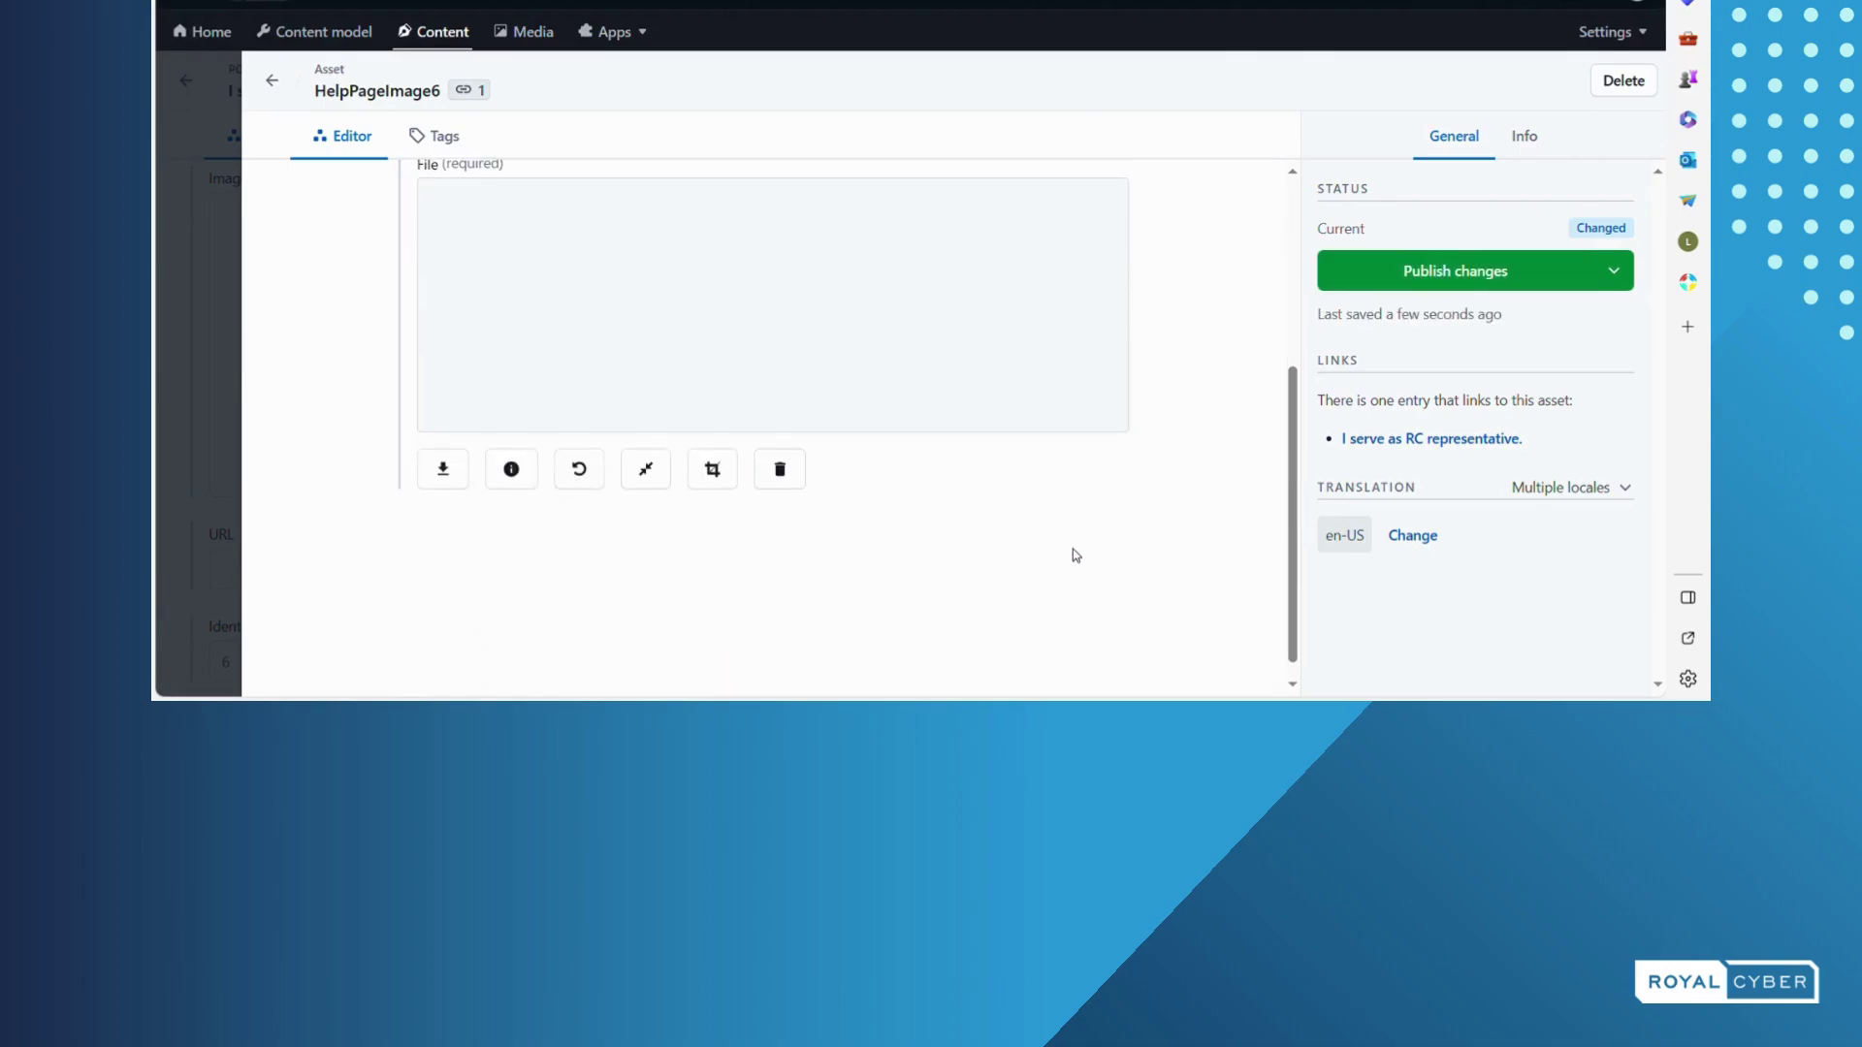
scroll(1073, 548, up, 3)
scroll(1077, 563, up, 2)
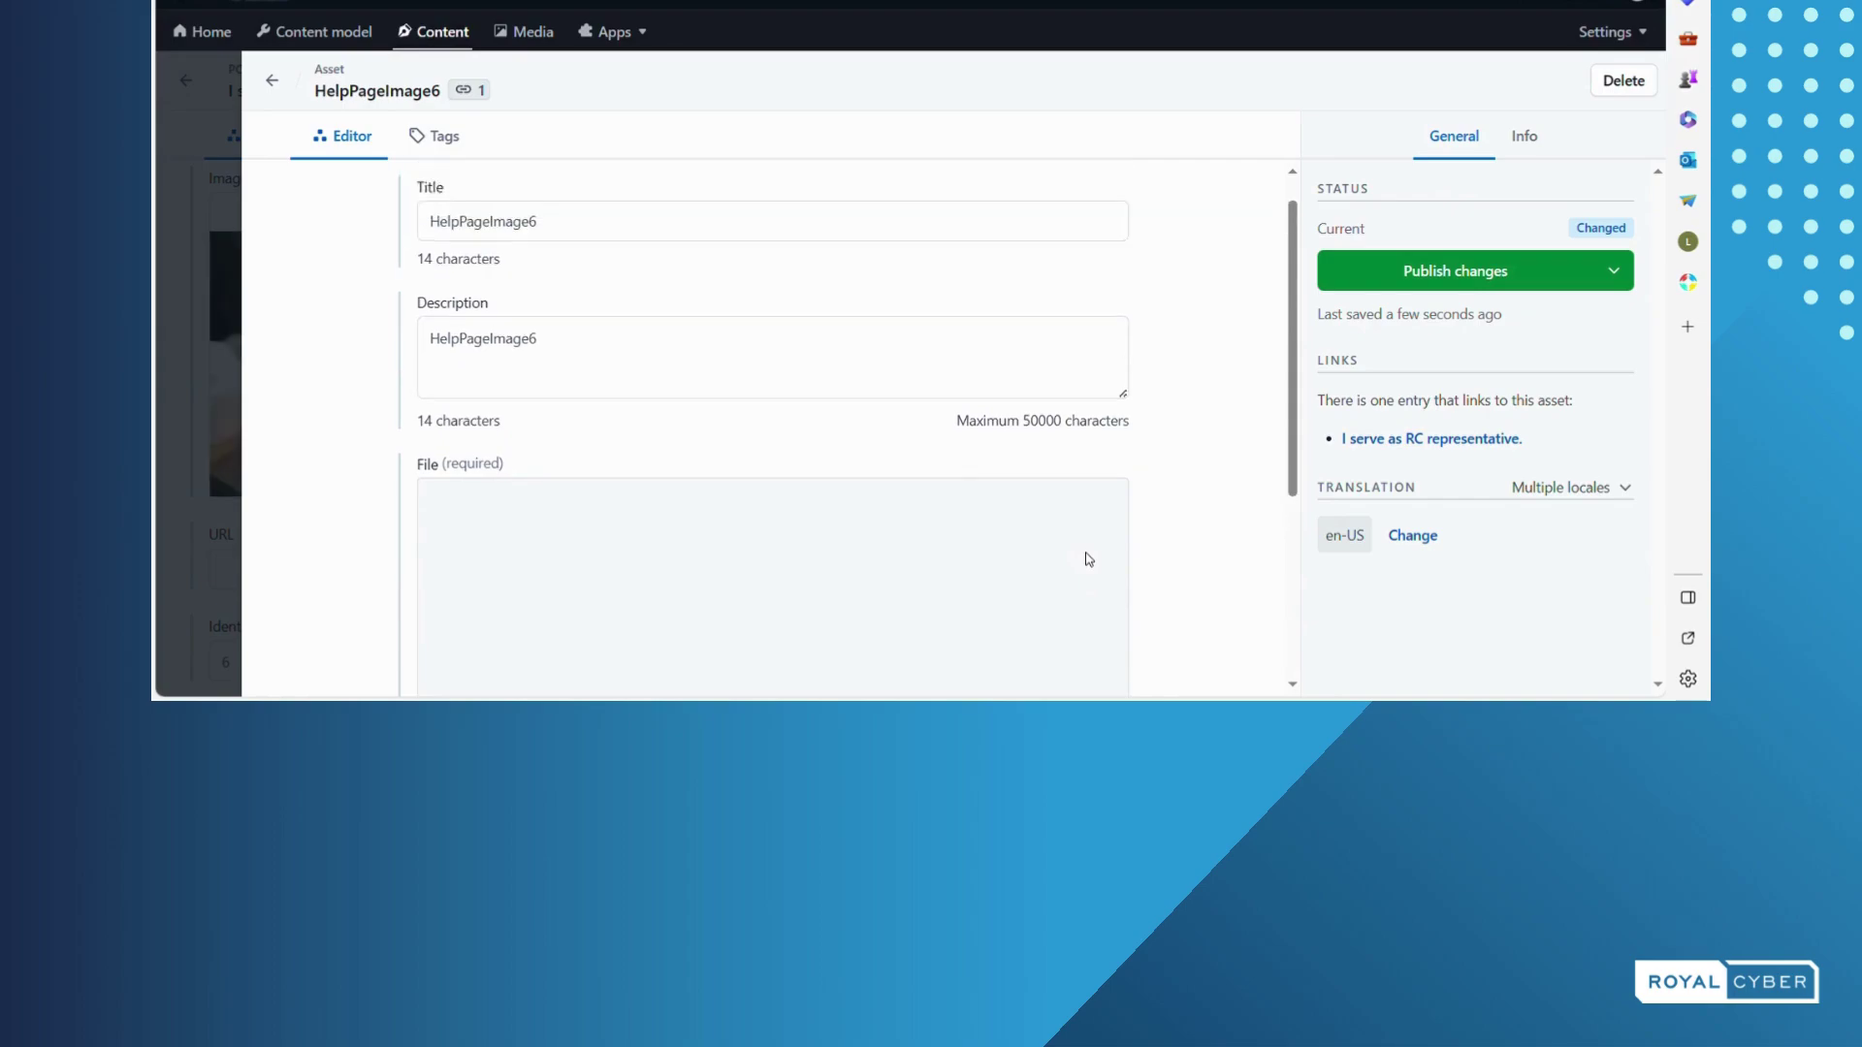
scroll(1088, 569, down, 5)
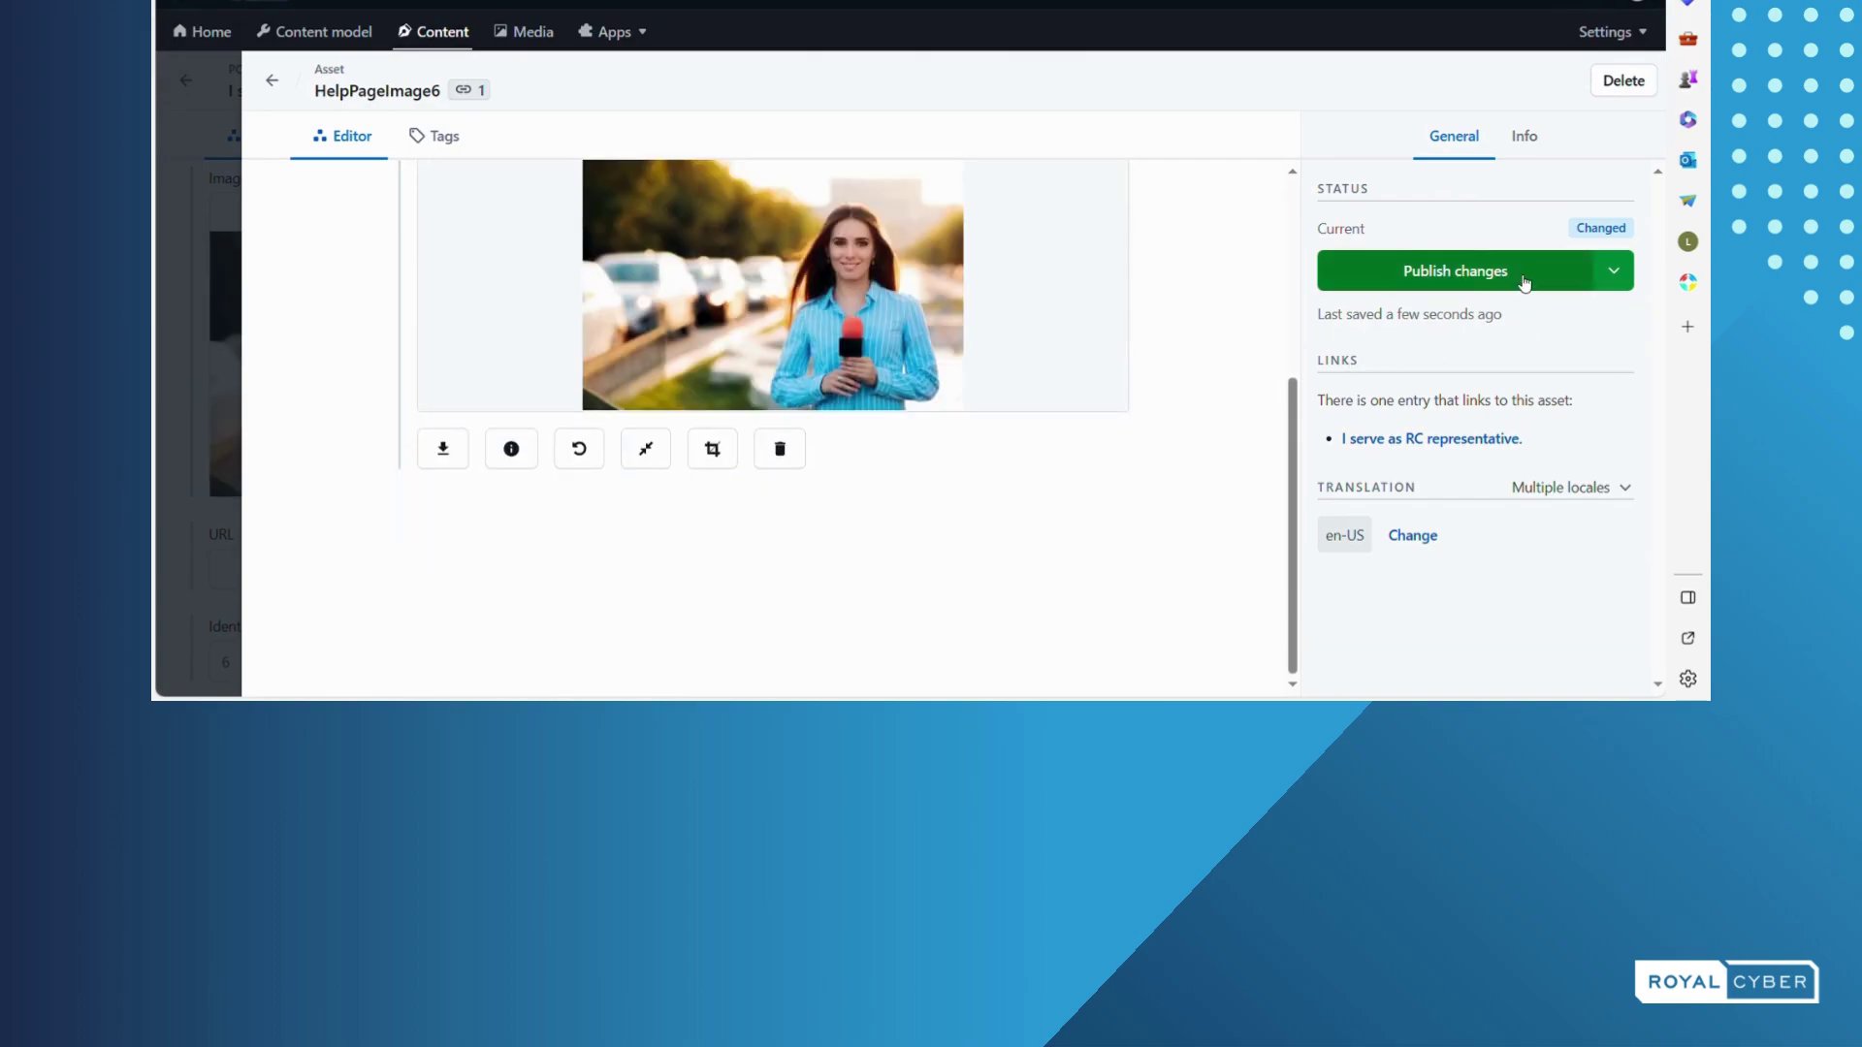
click(1525, 283)
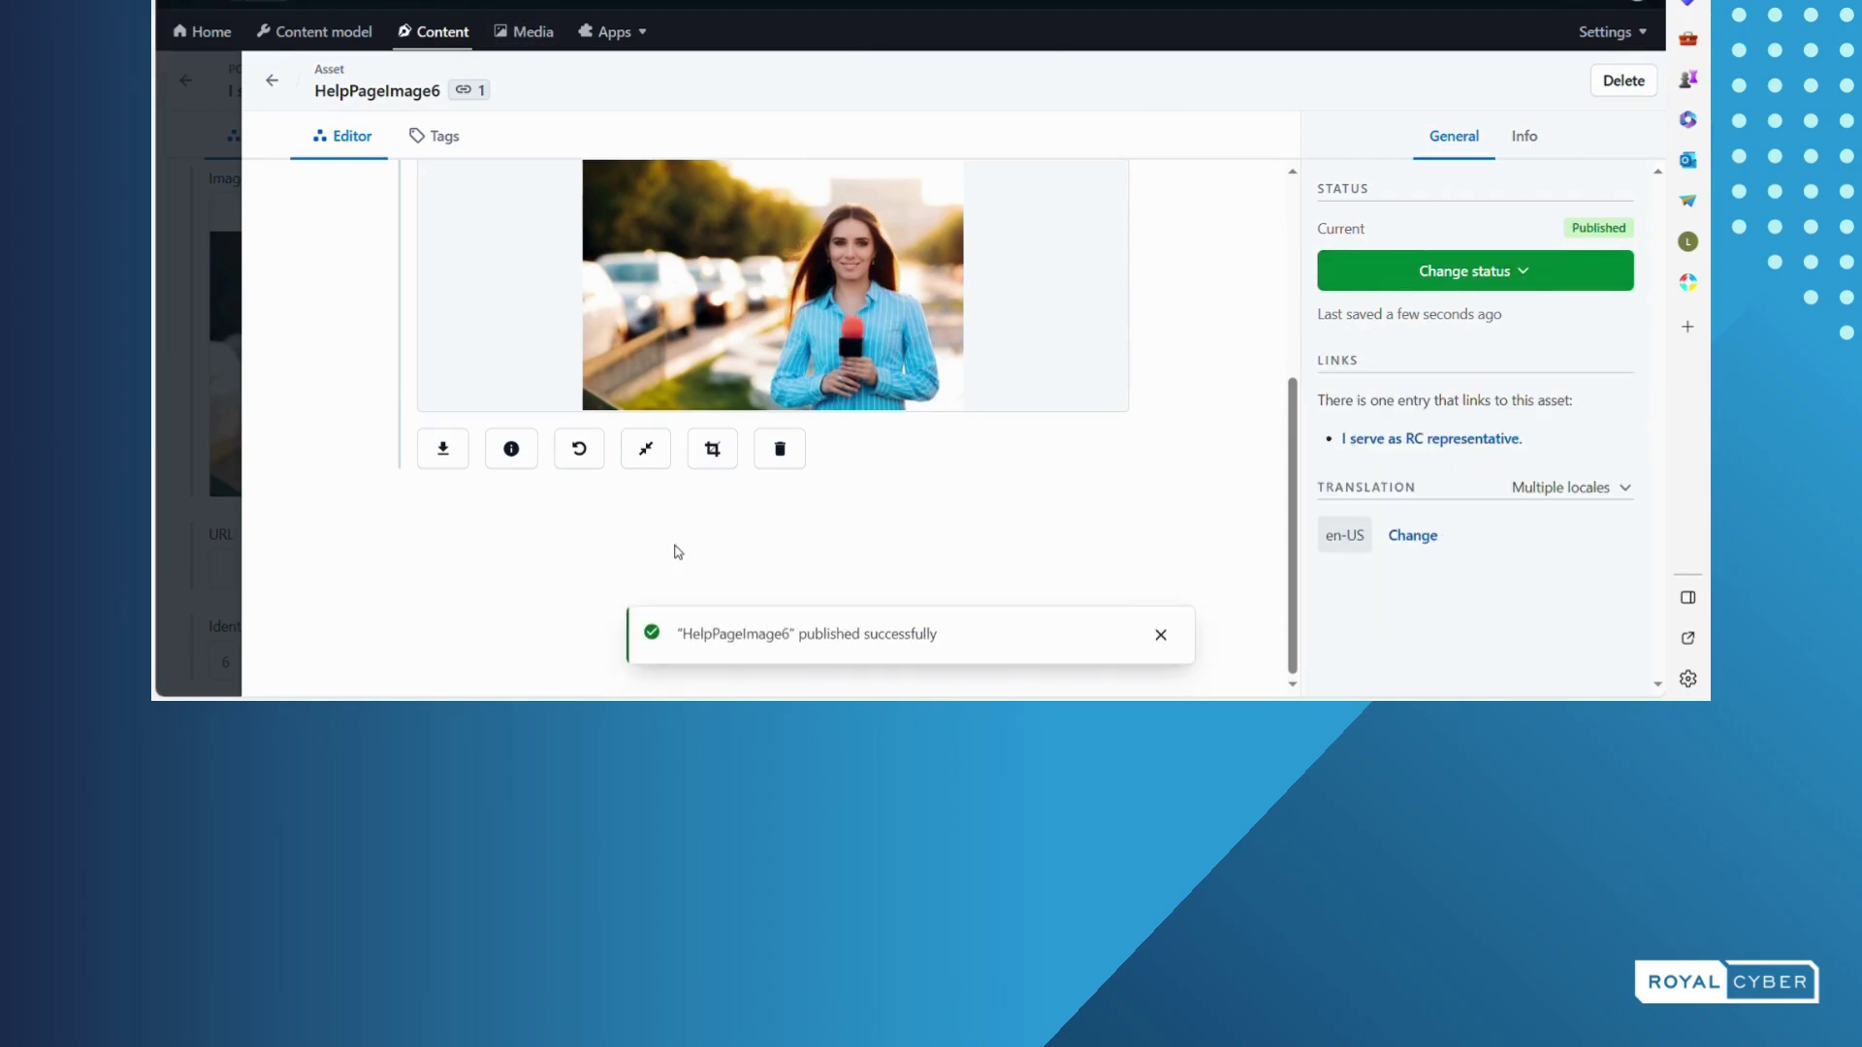
scroll(677, 544, up, 4)
- Return to the retitled help entry and review its three linked SAP products
click(278, 83)
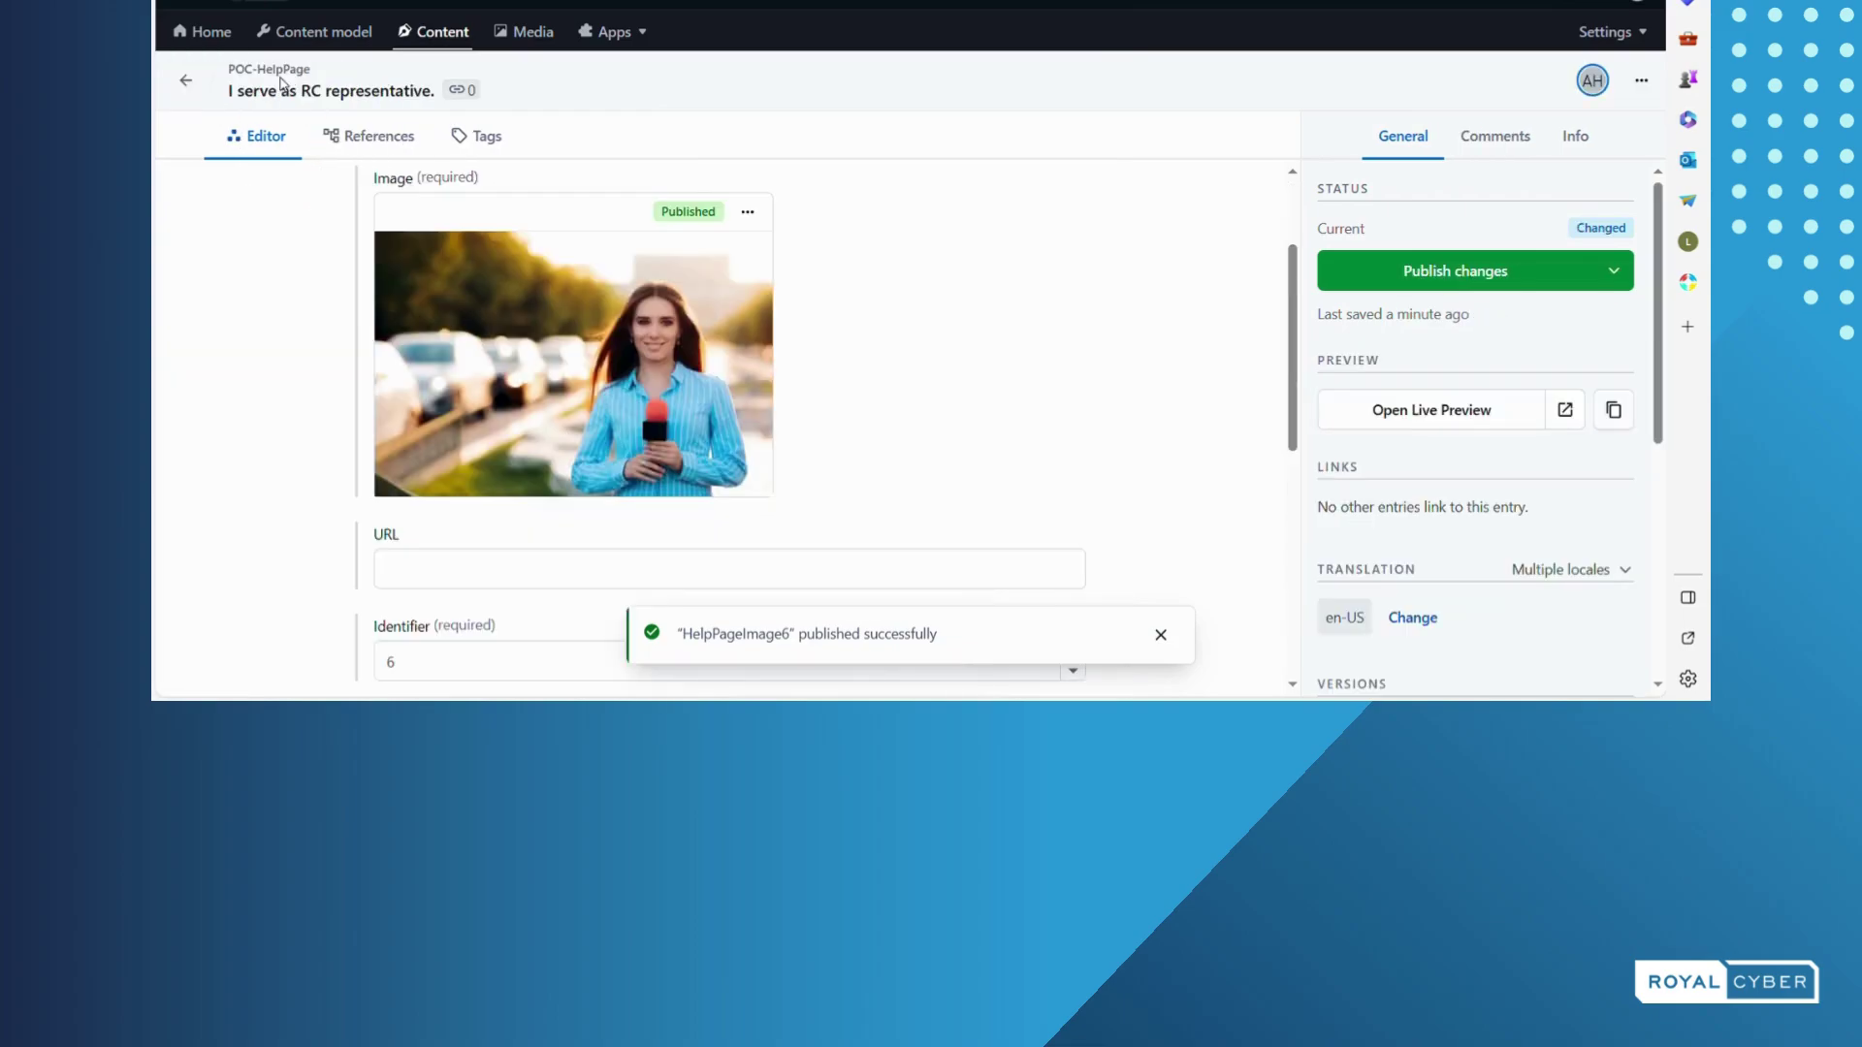
scroll(948, 407, down, 1)
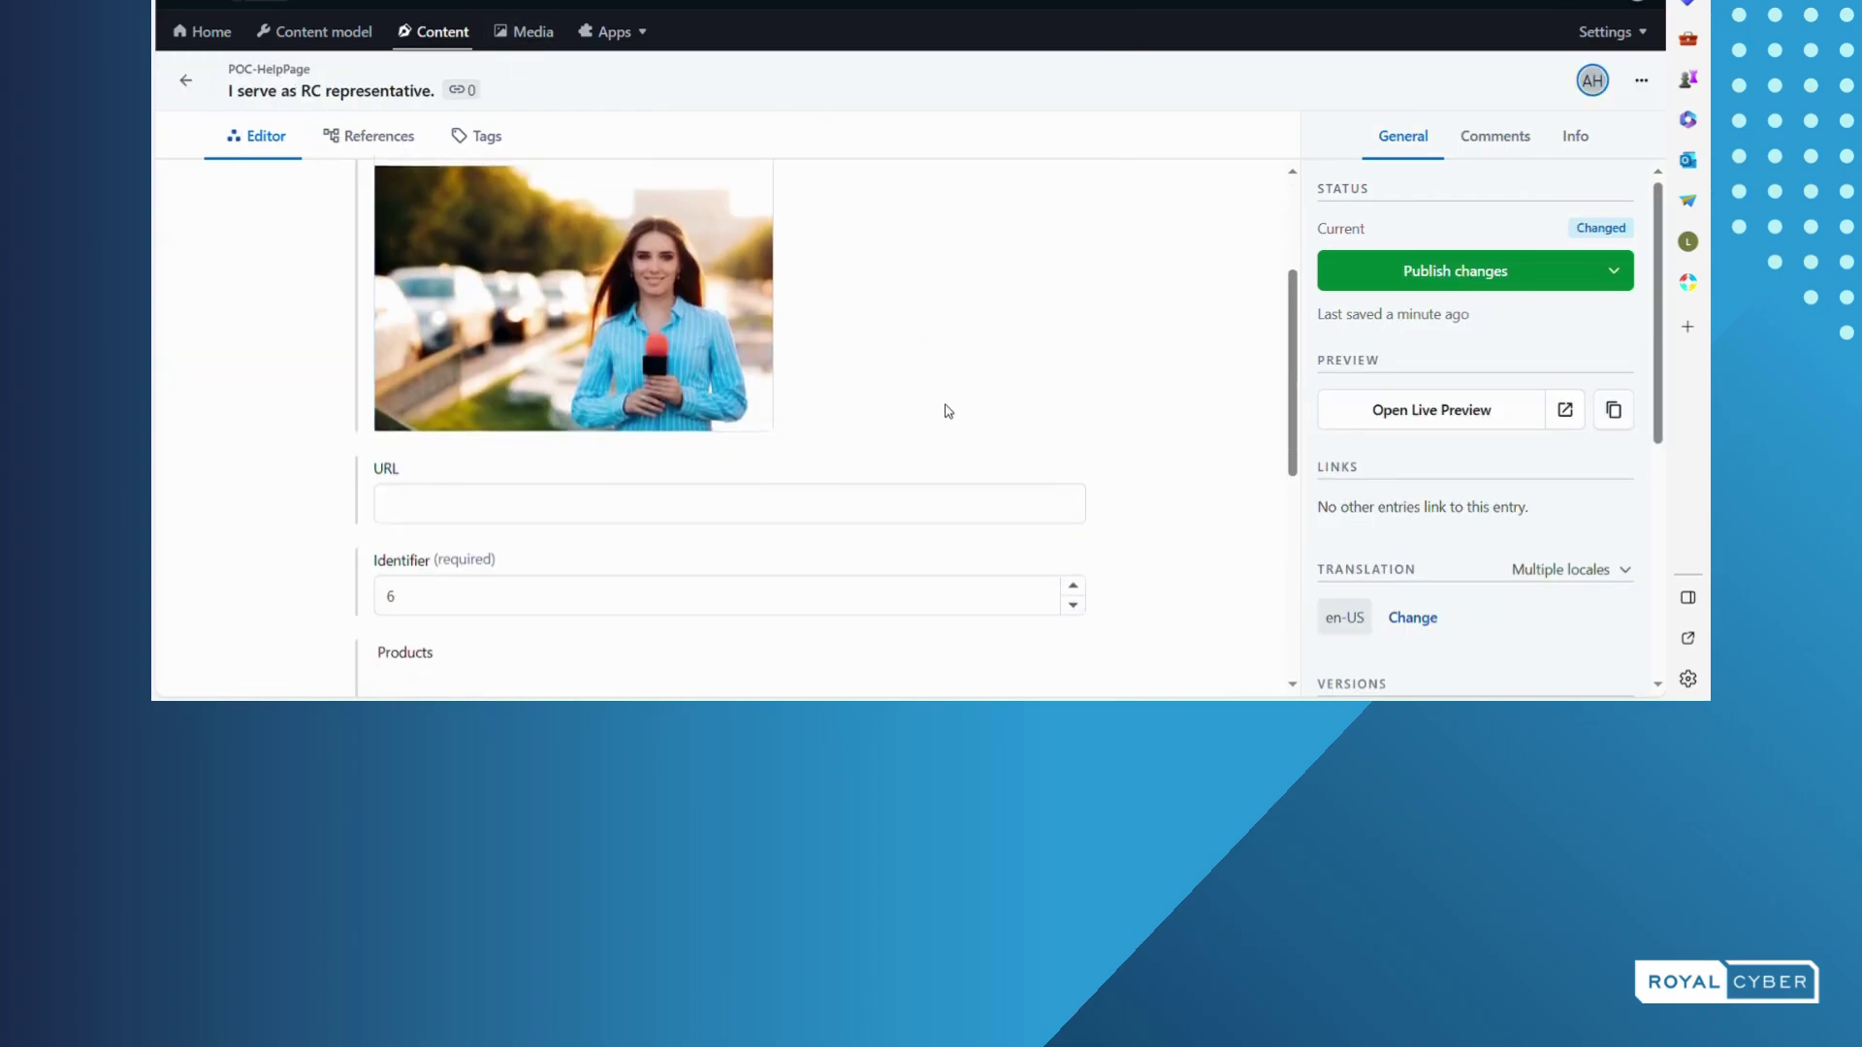
scroll(879, 360, down, 5)
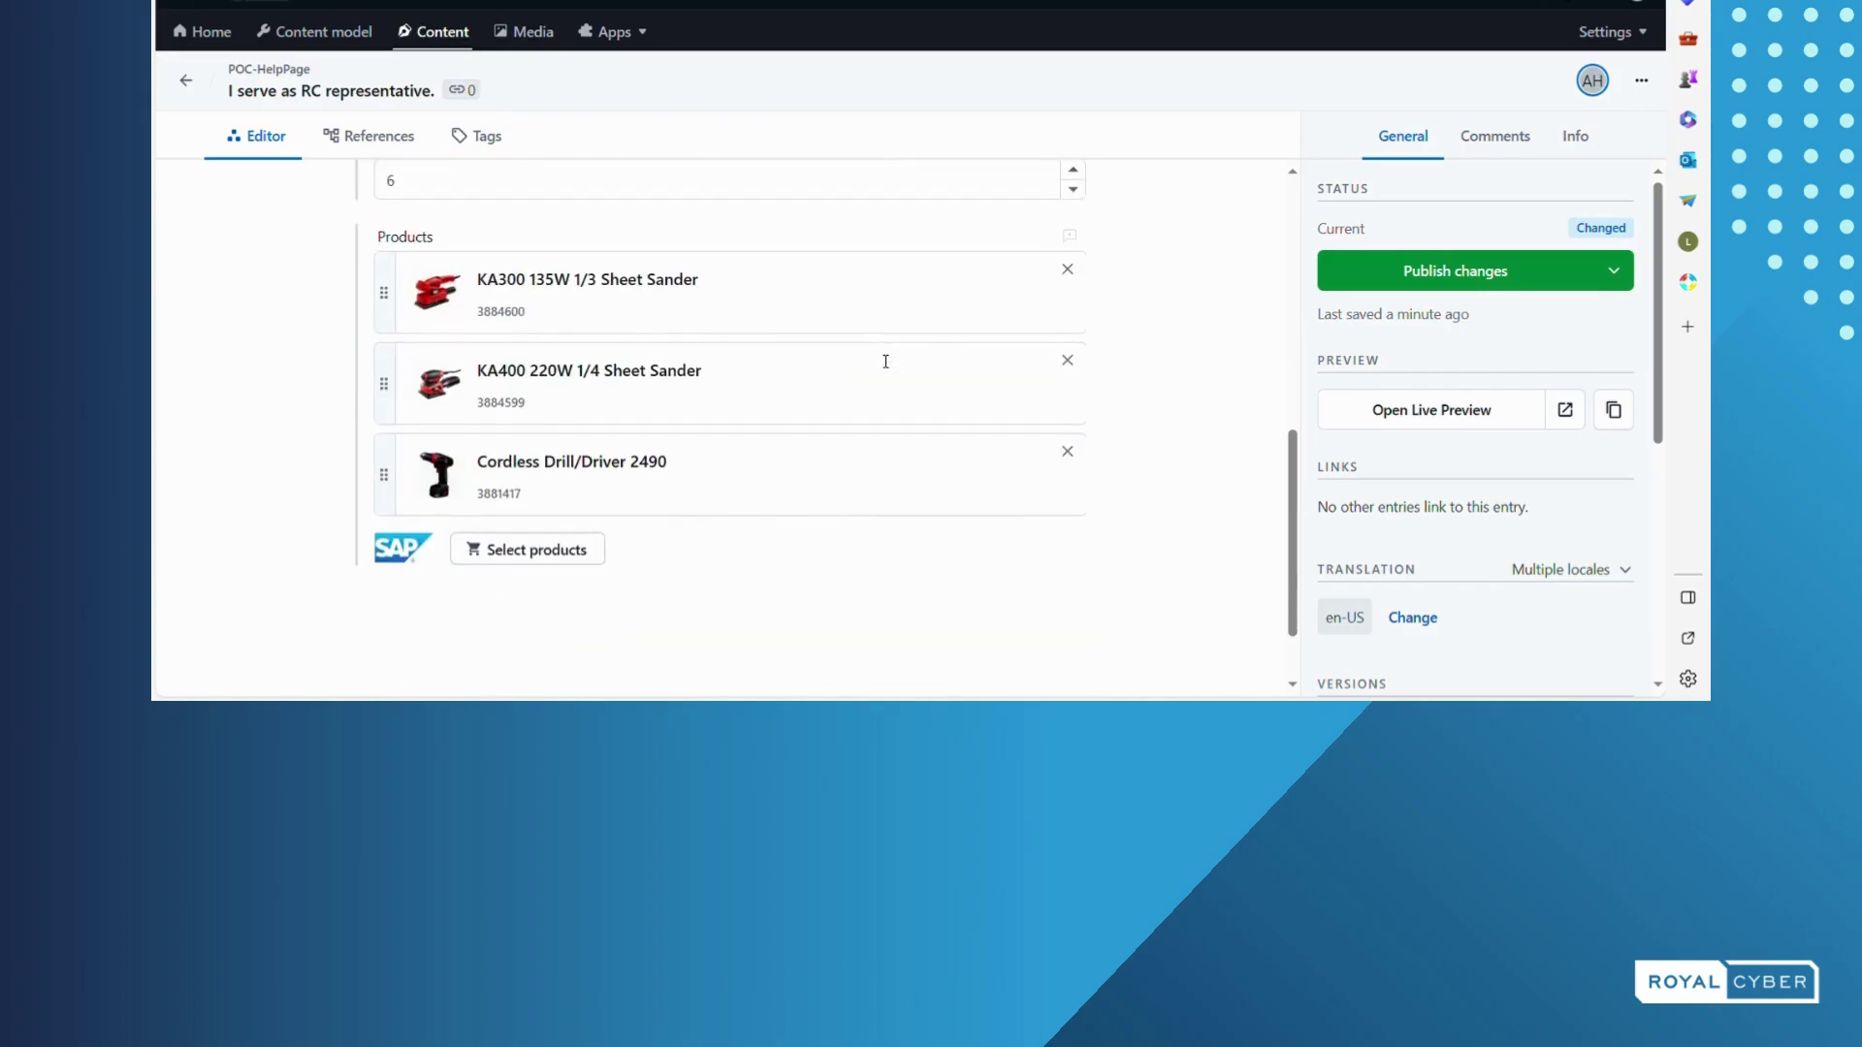
scroll(902, 592, up, 4)
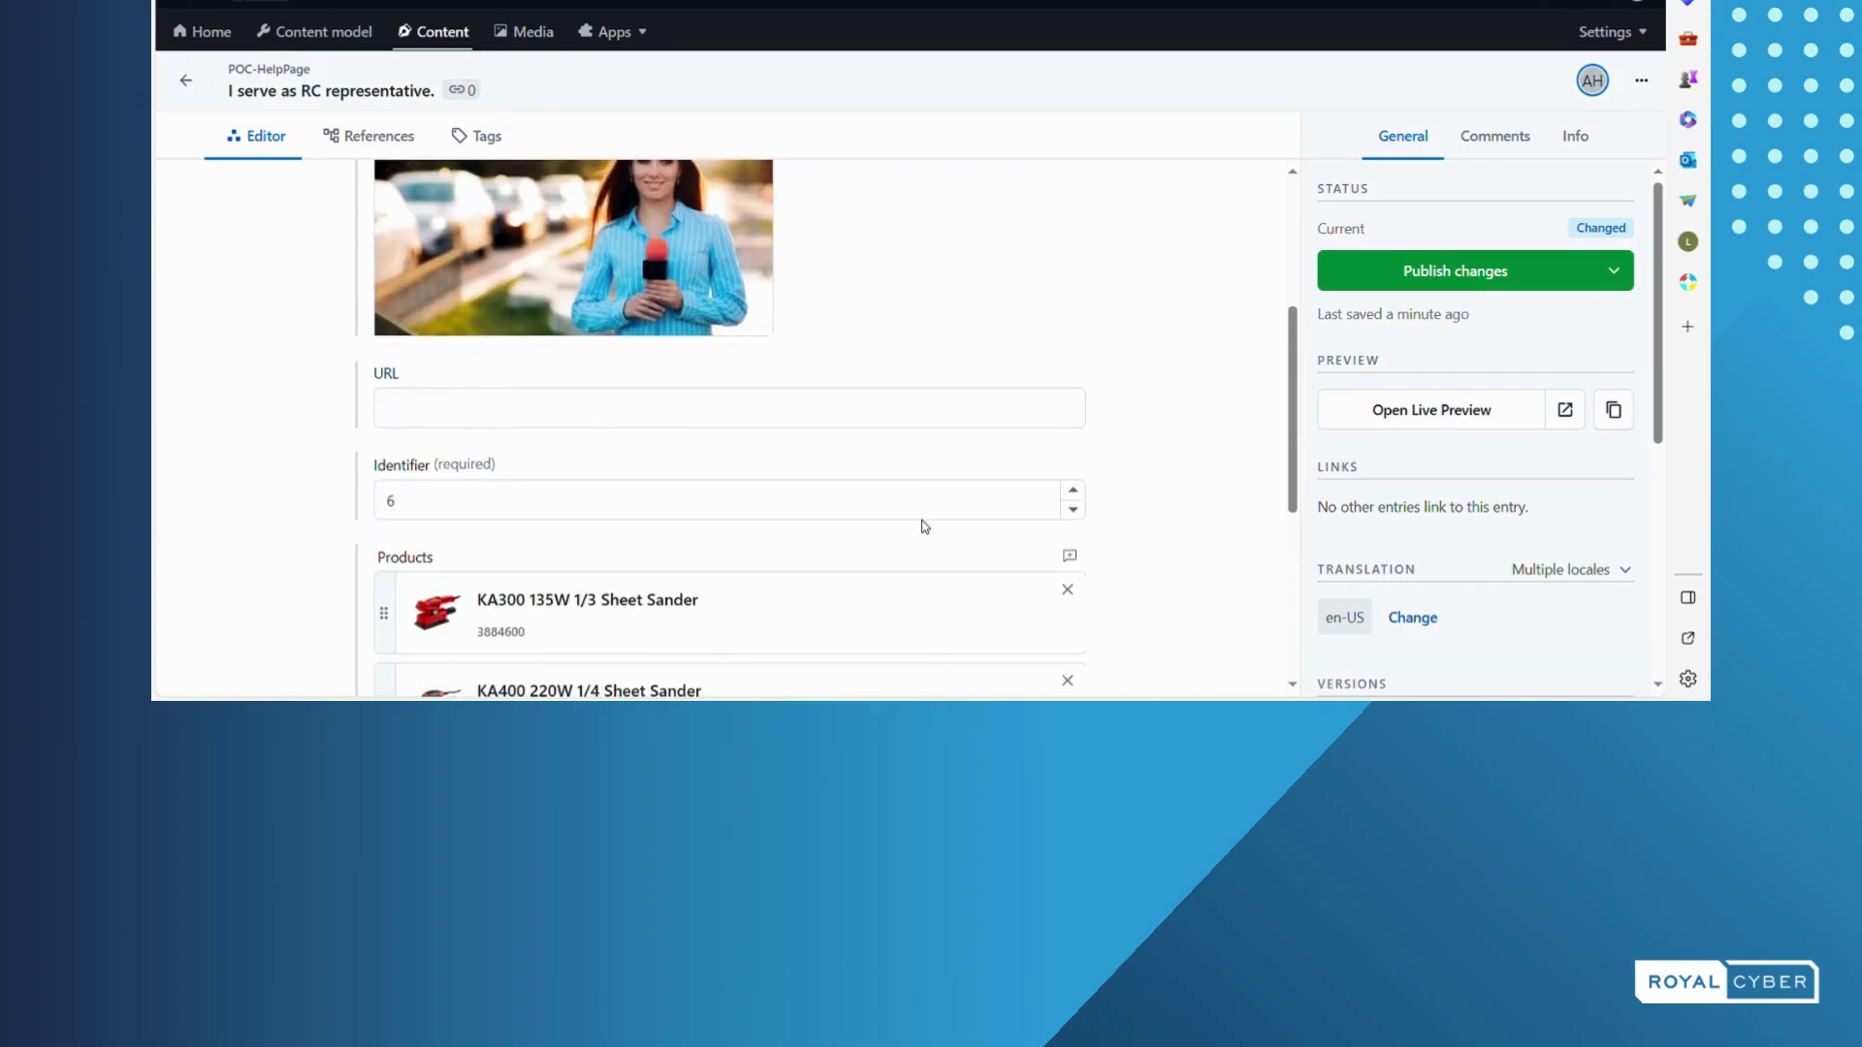
scroll(1009, 301, up, 1)
scroll(1008, 302, up, 2)
scroll(1018, 305, down, 5)
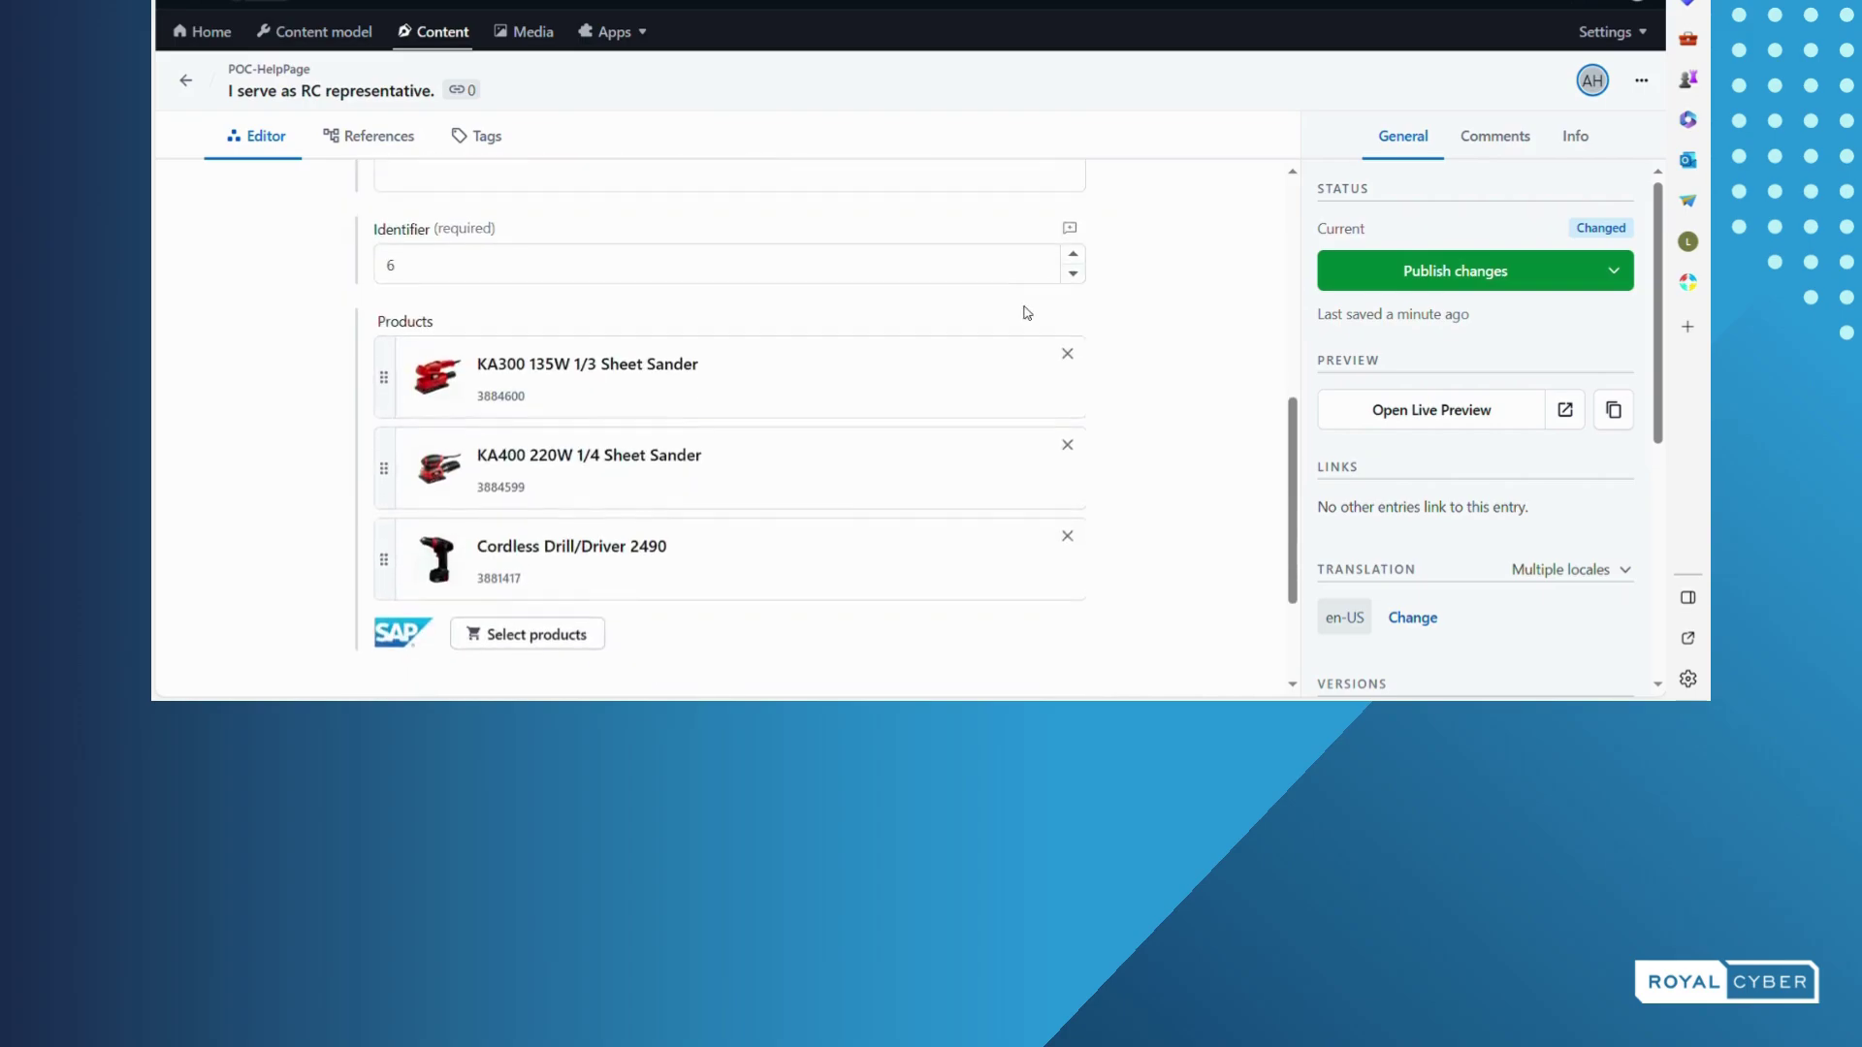
scroll(1047, 330, down, 2)
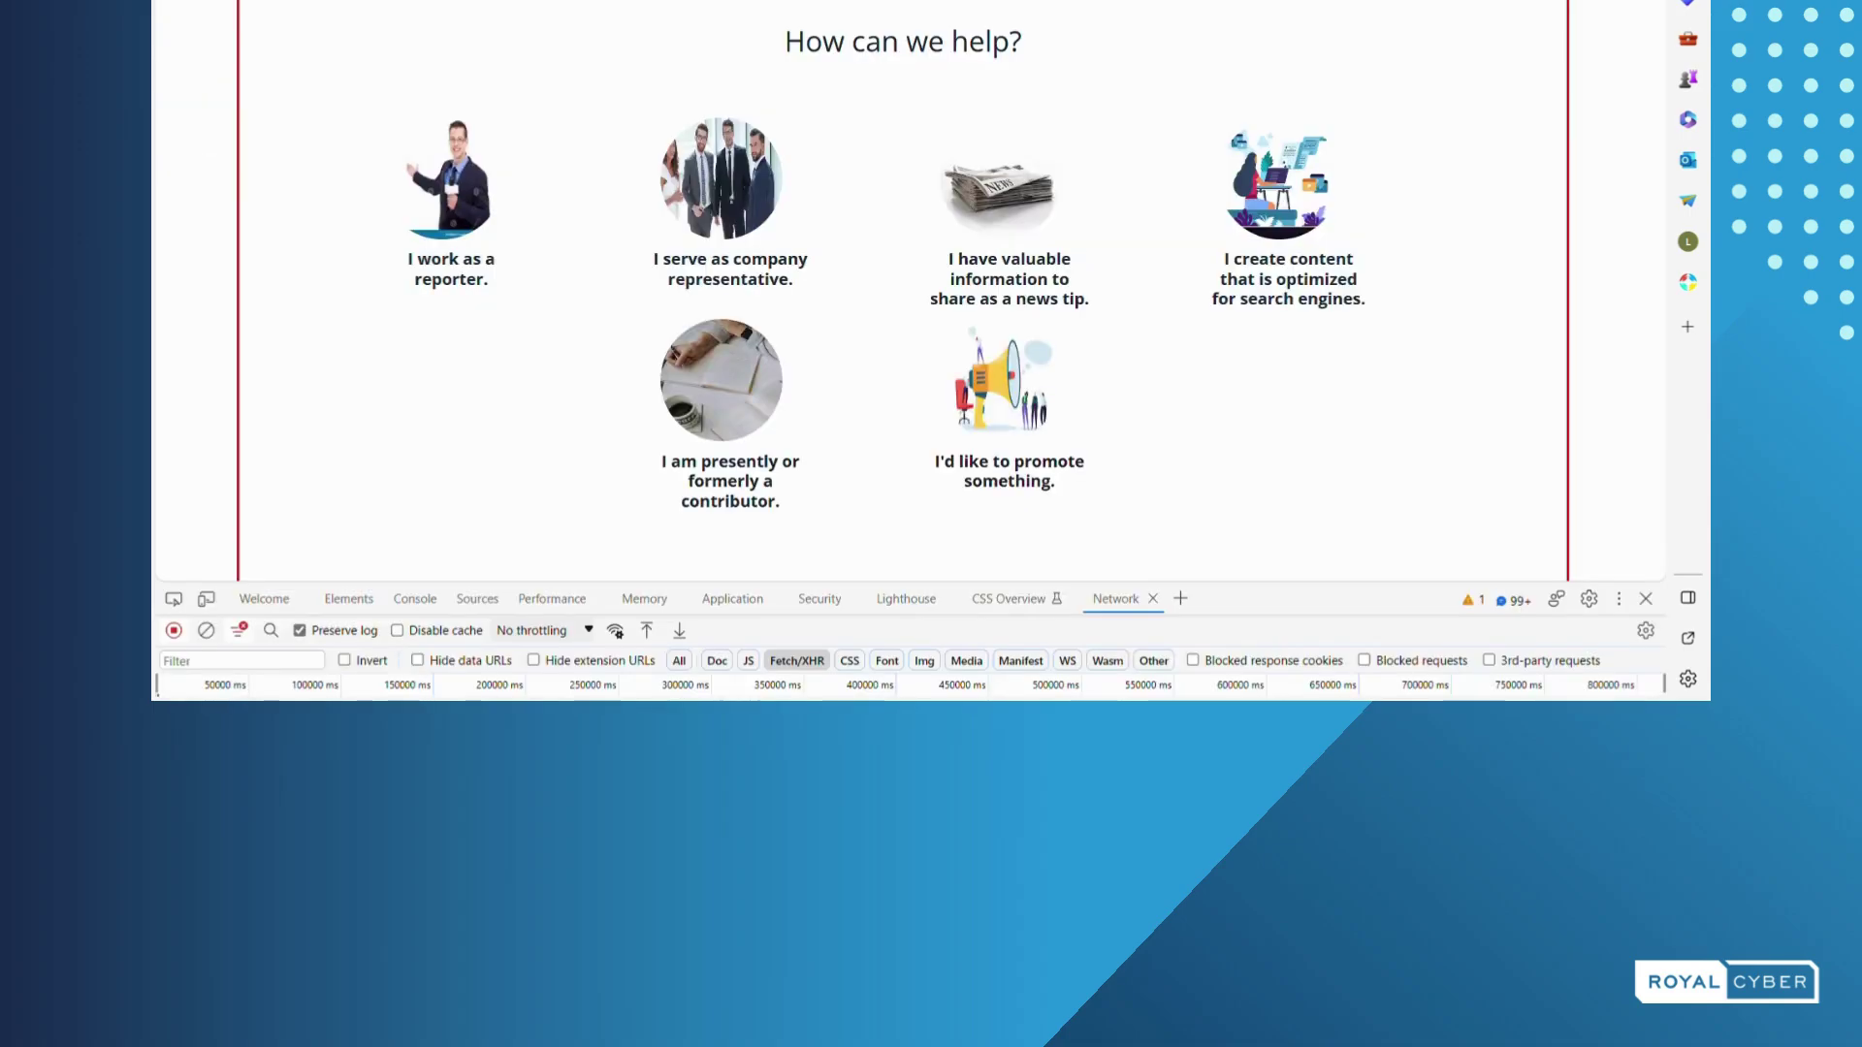
- Reload the storefront and scroll to check the RC representative card's reporter photo
key(ctrl+l)
key(Return)
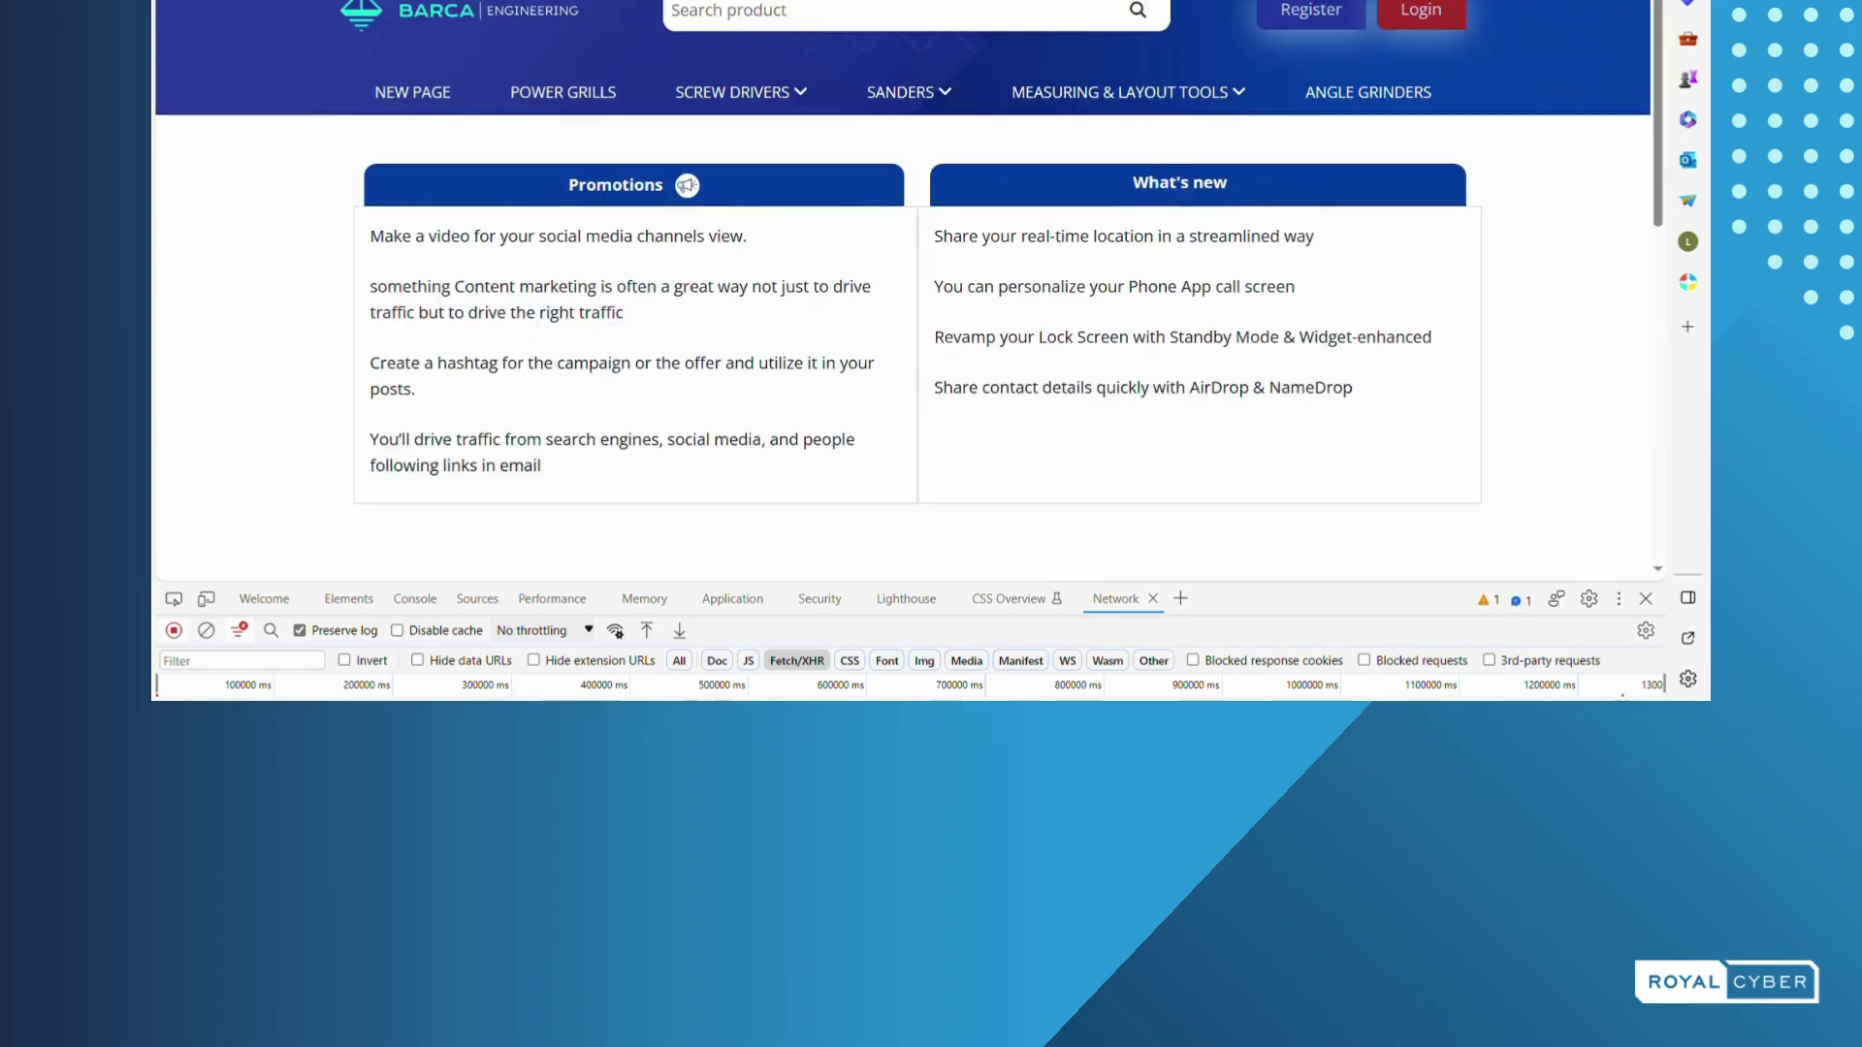
scroll(737, 217, down, 3)
scroll(735, 217, down, 2)
scroll(735, 217, down, 1)
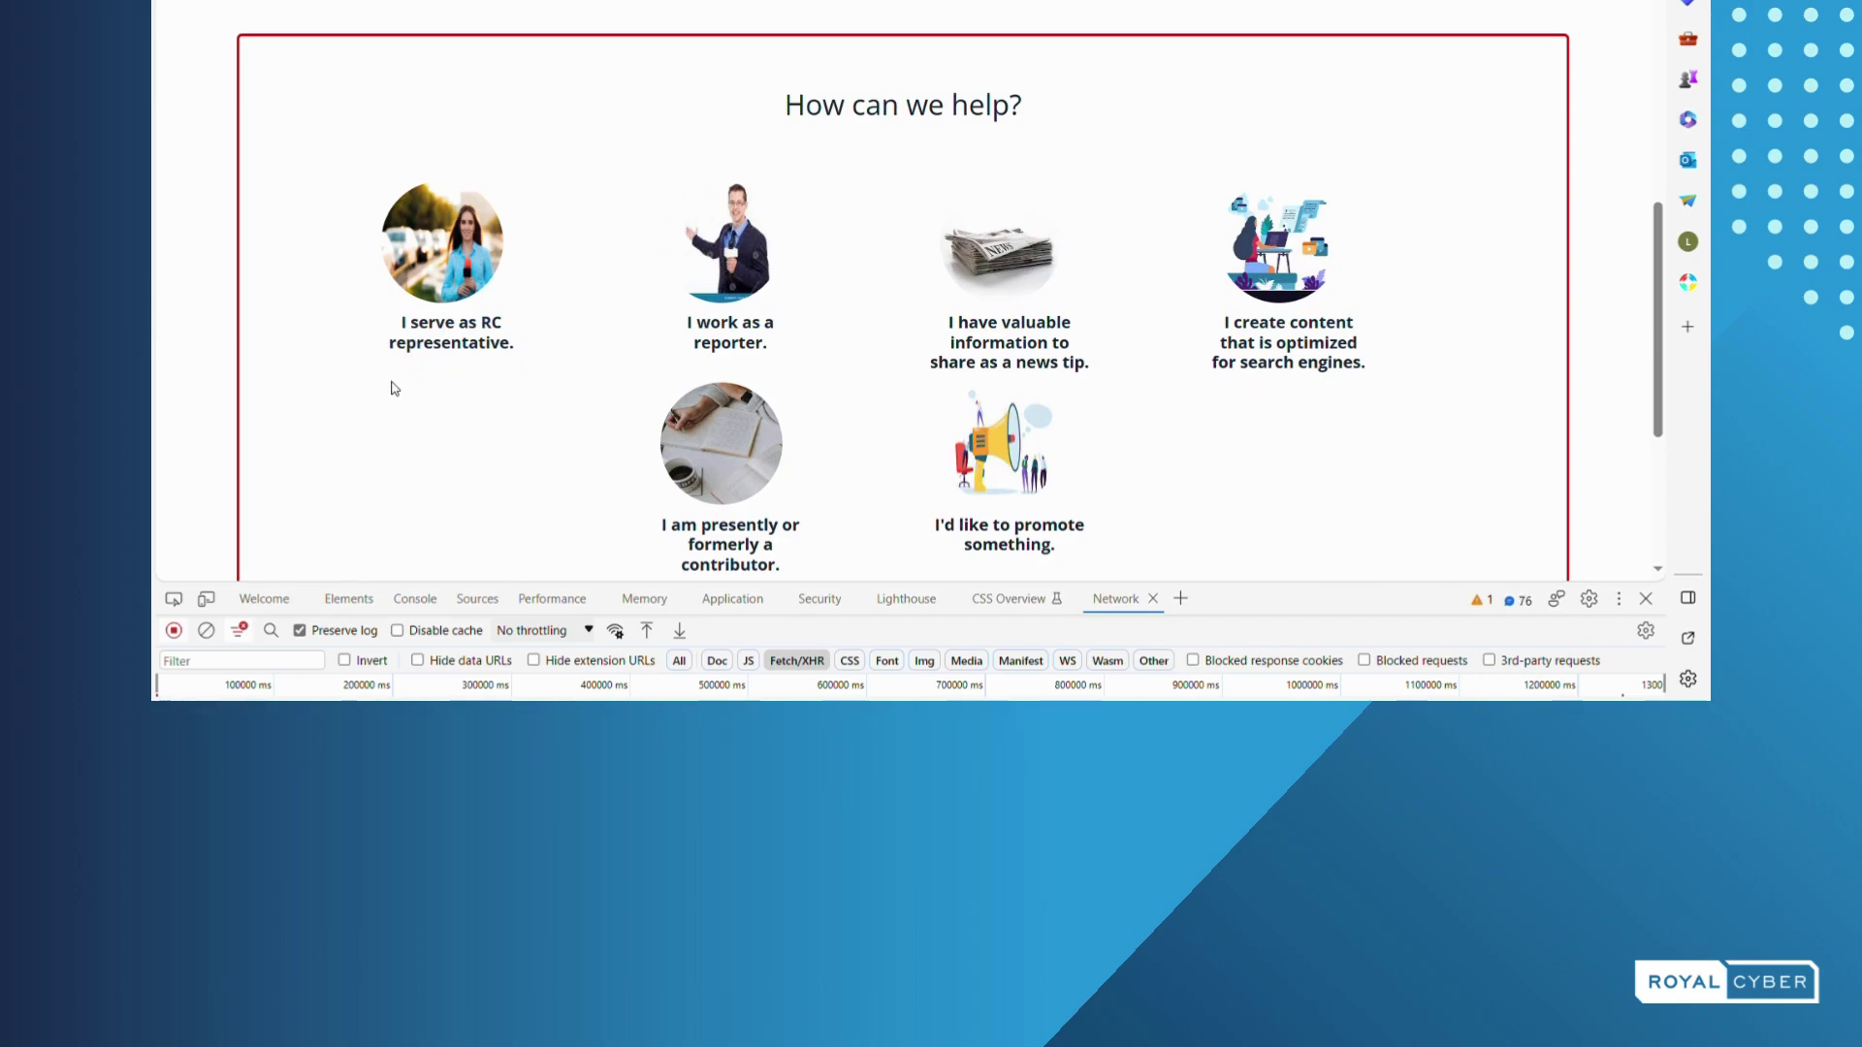
scroll(472, 436, down, 3)
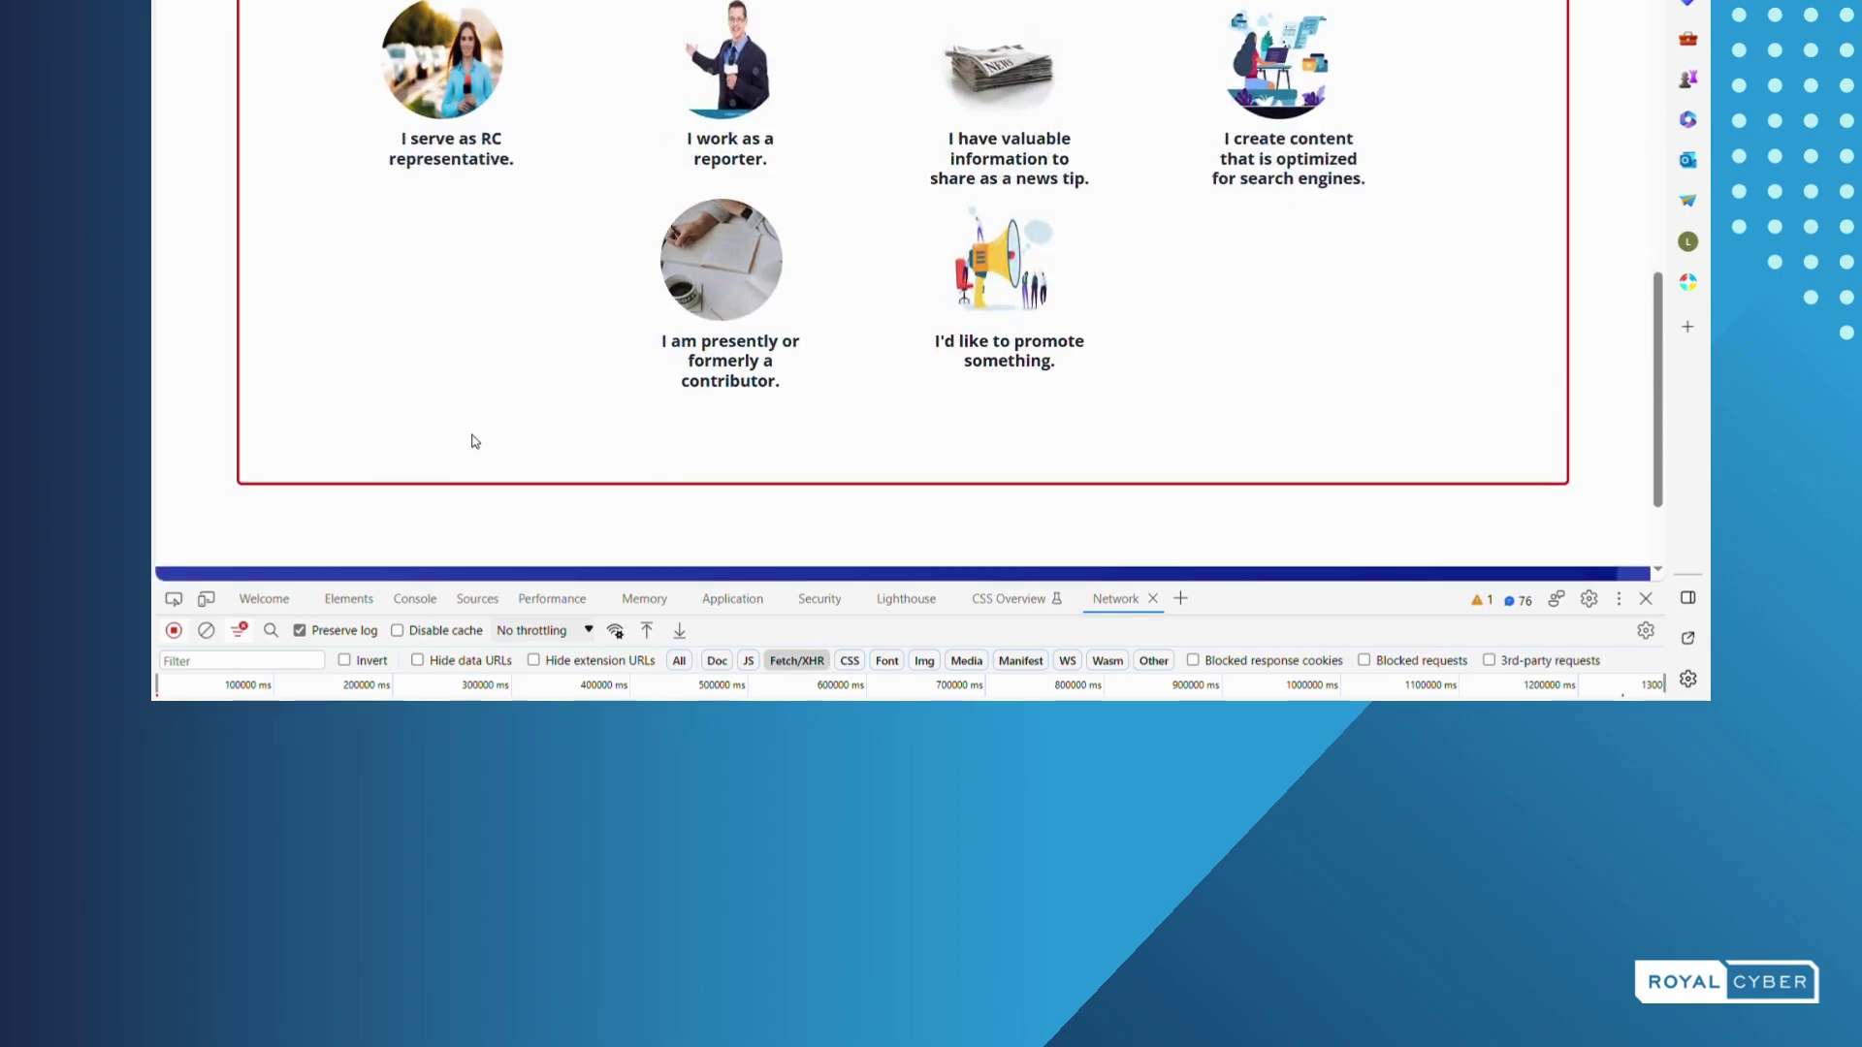
scroll(472, 442, up, 3)
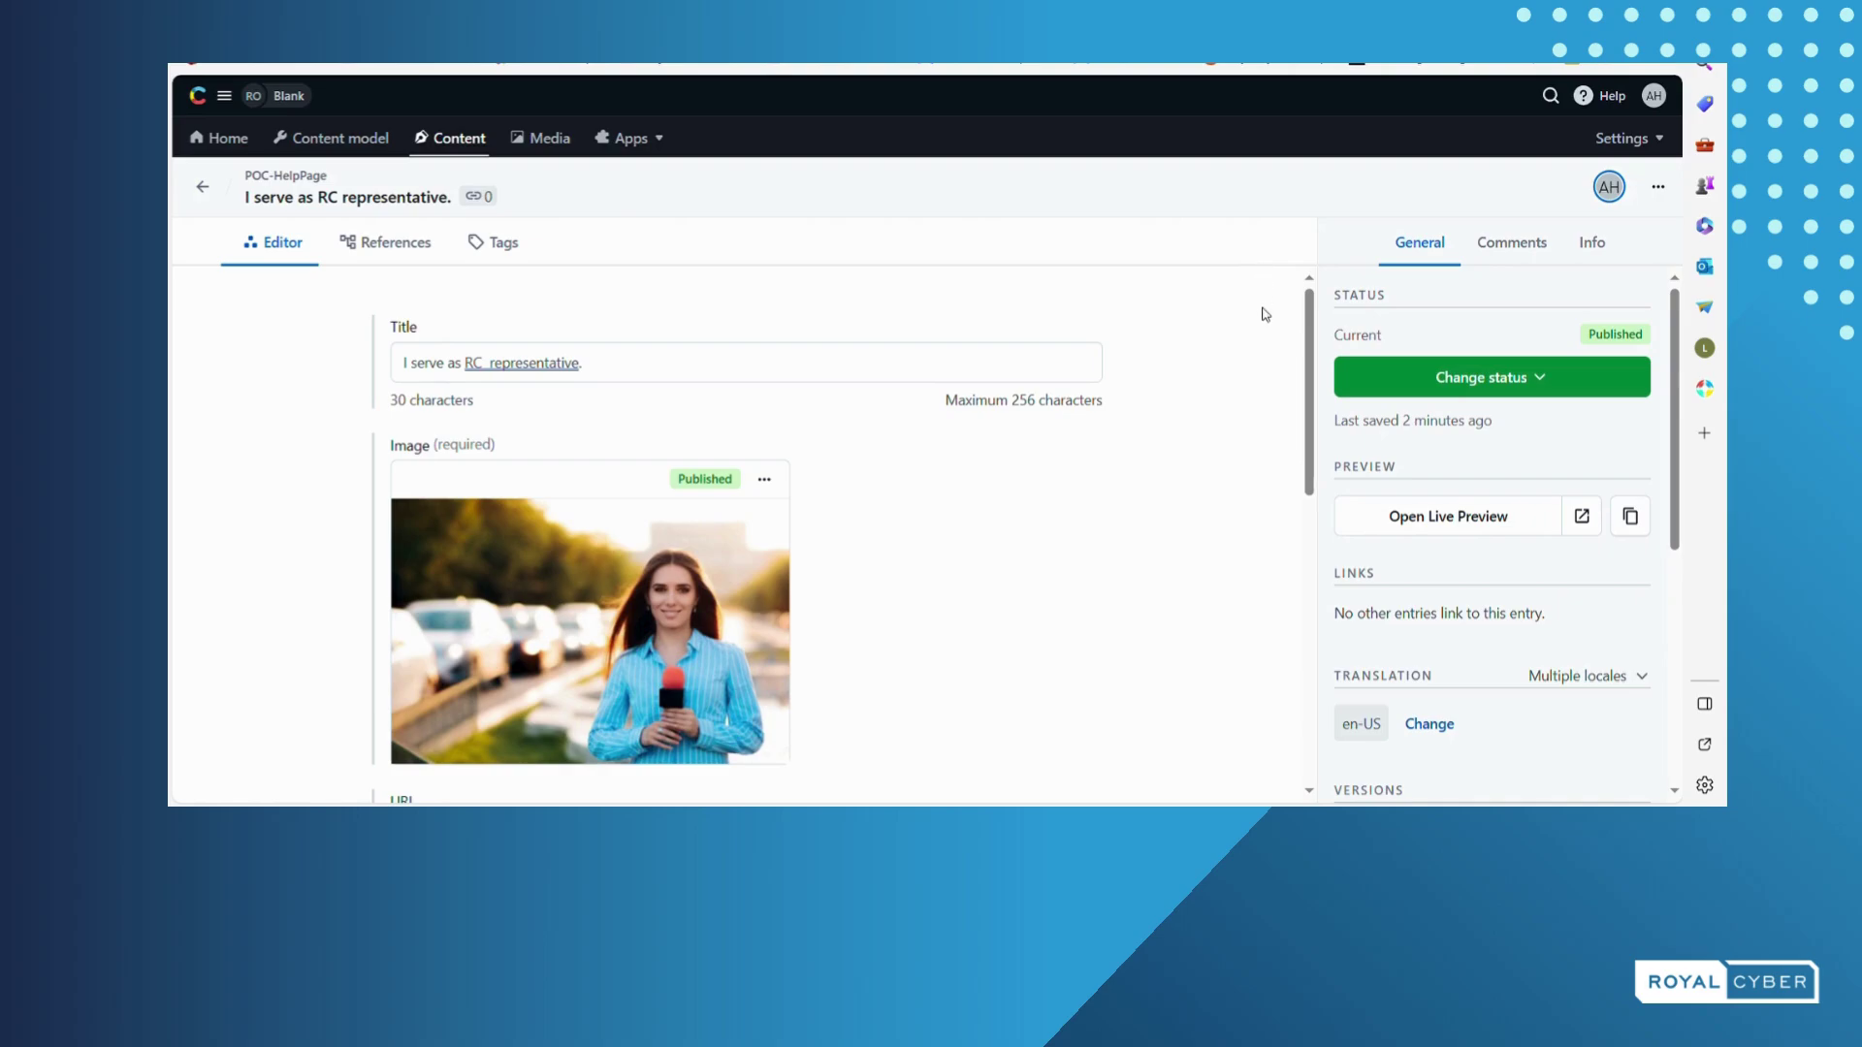
scroll(1261, 458, down, 2)
scroll(1261, 459, down, 2)
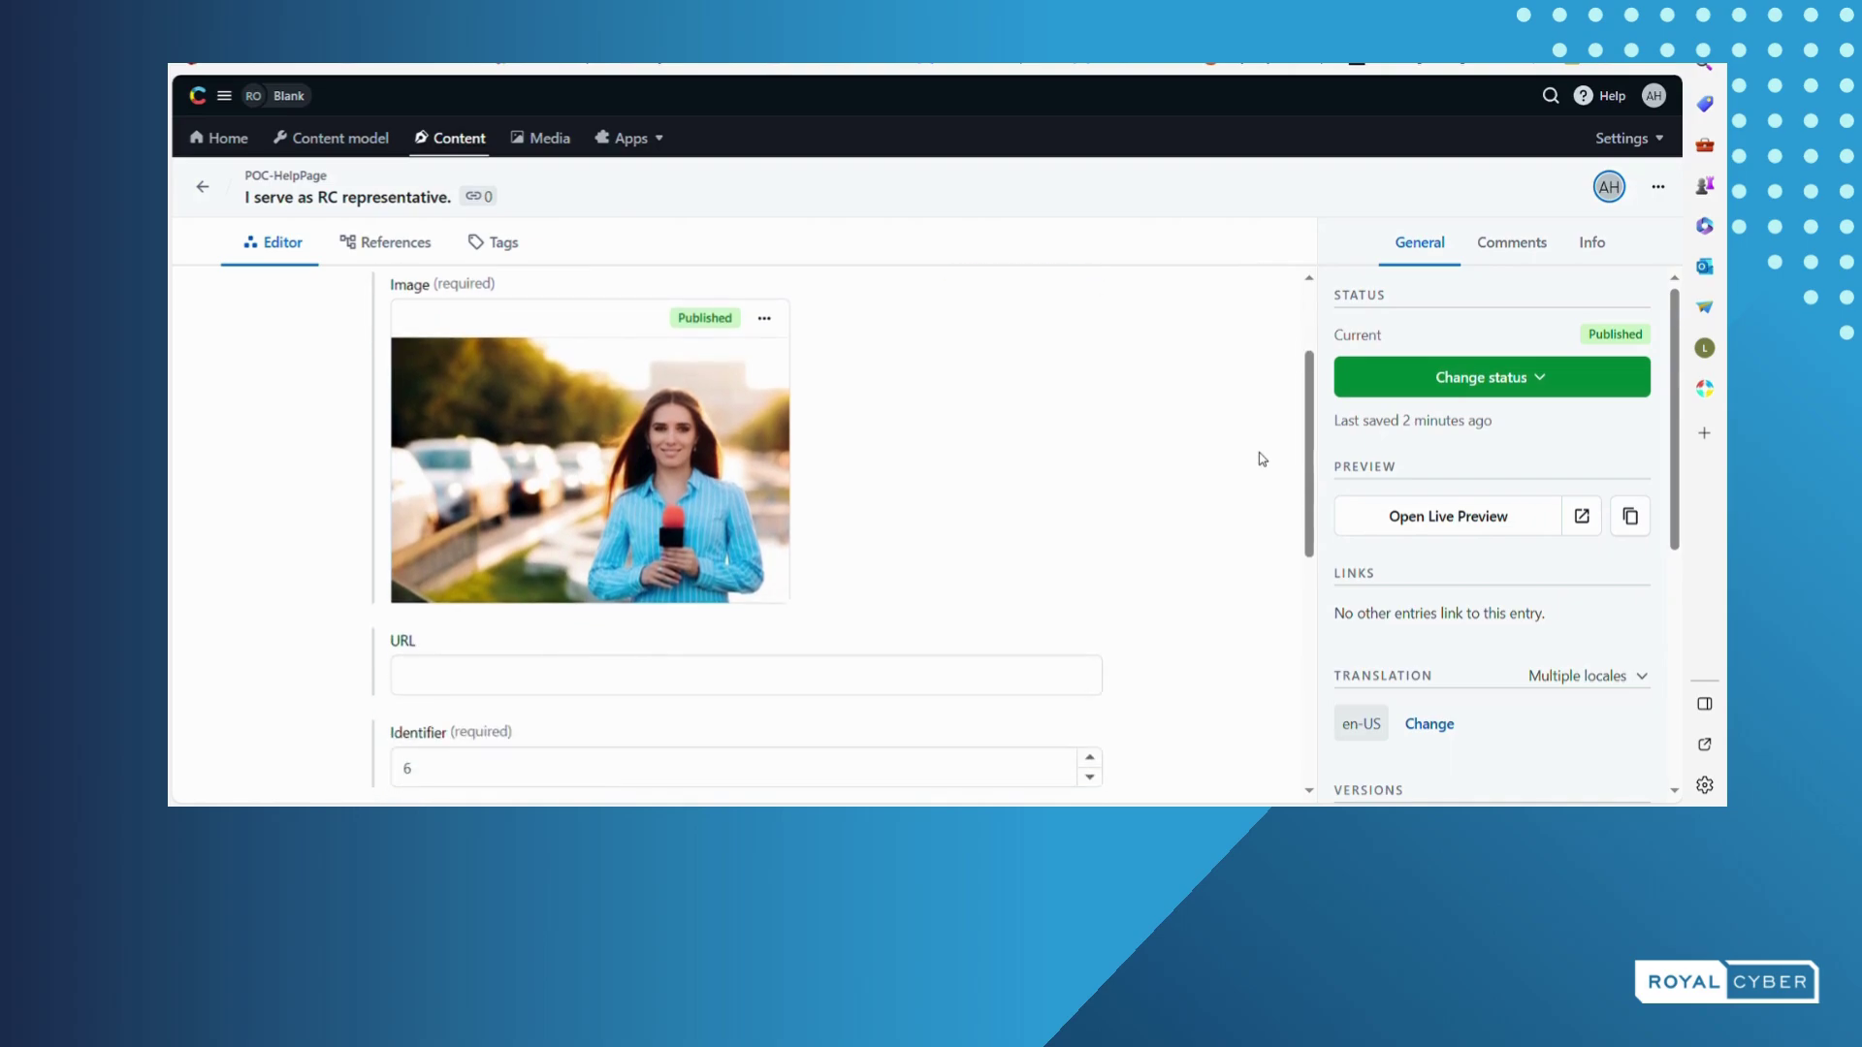
scroll(1262, 459, up, 4)
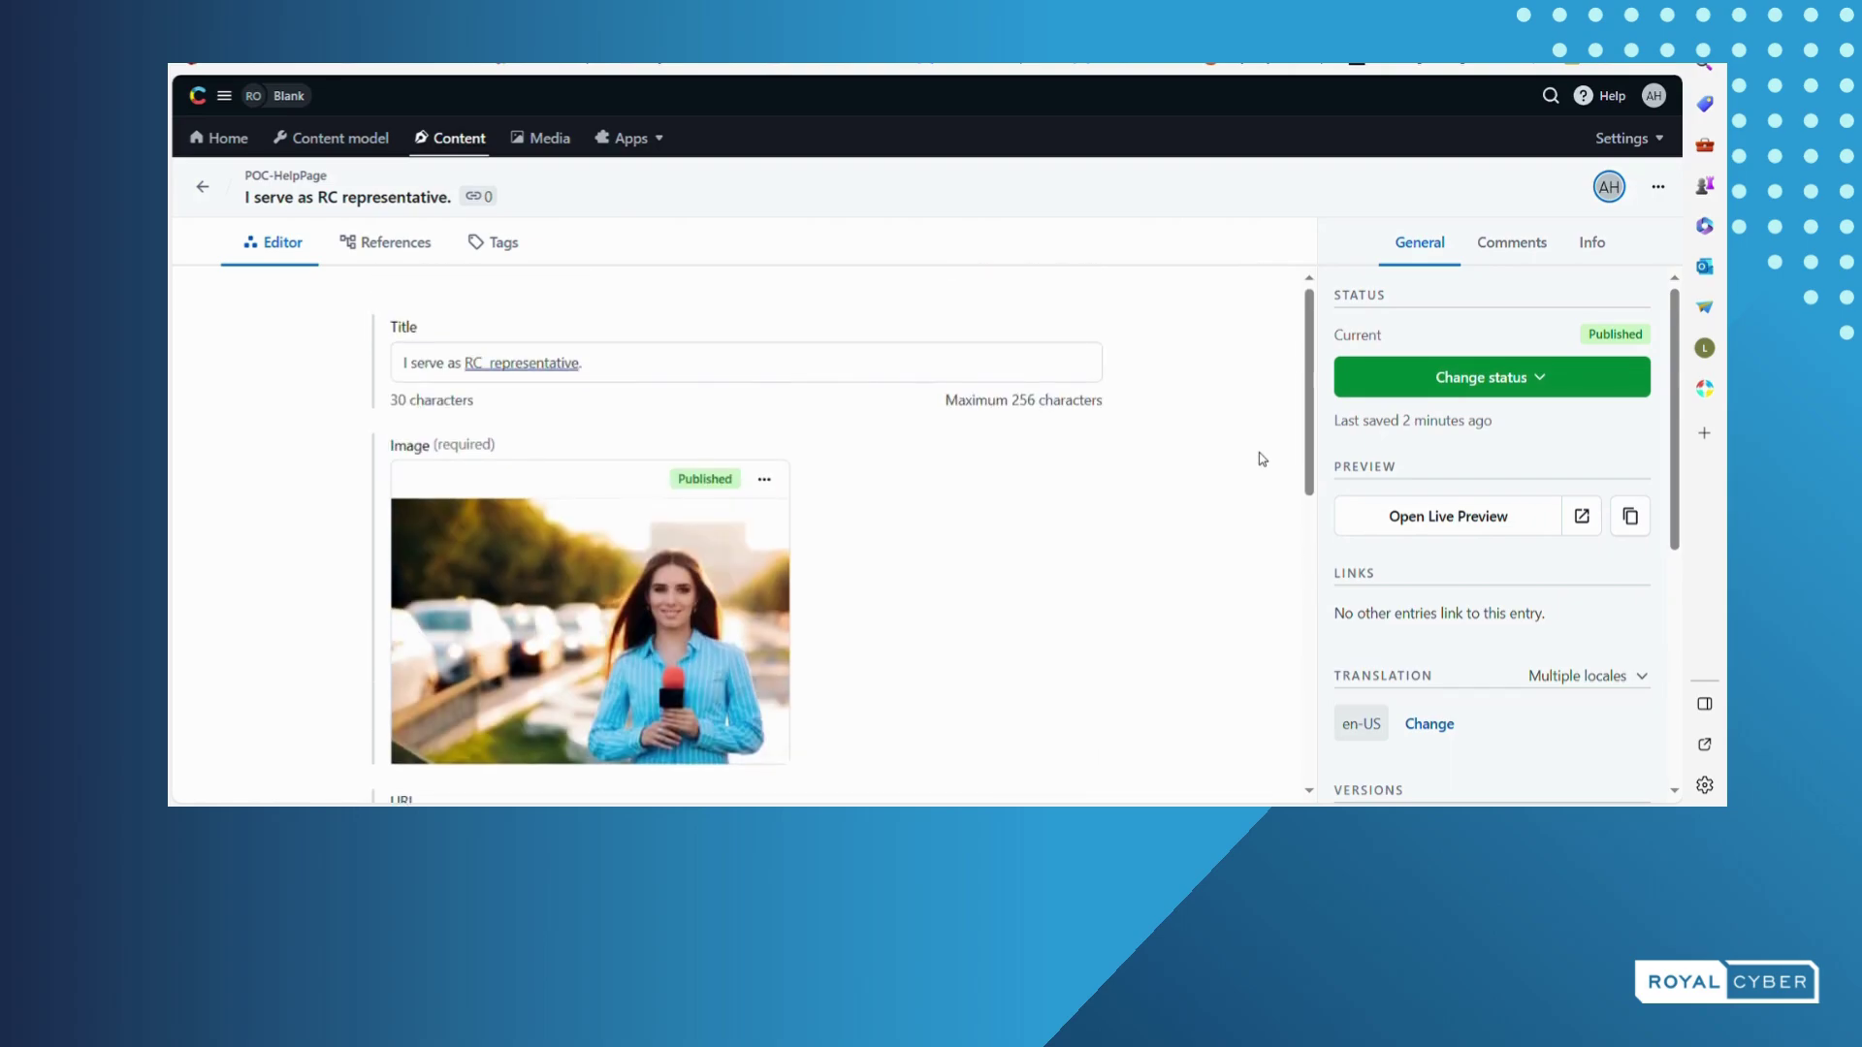
click(1658, 187)
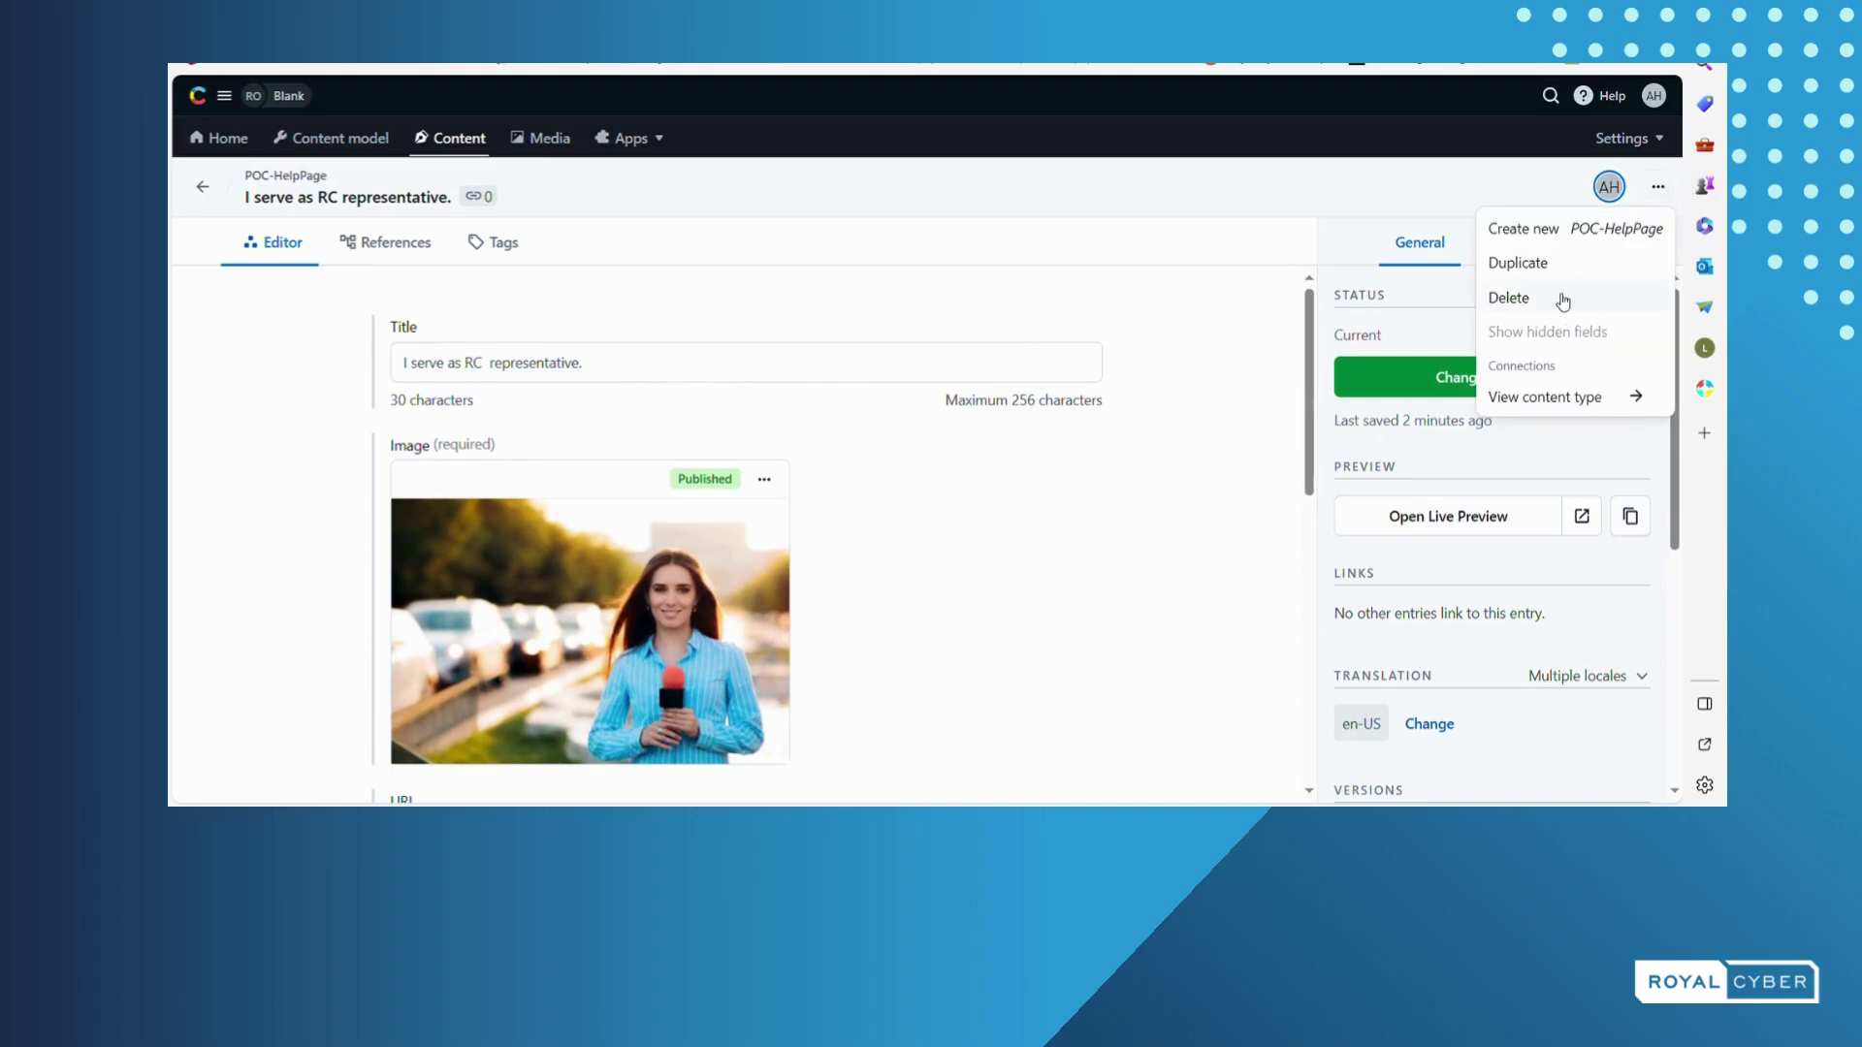
click(1542, 300)
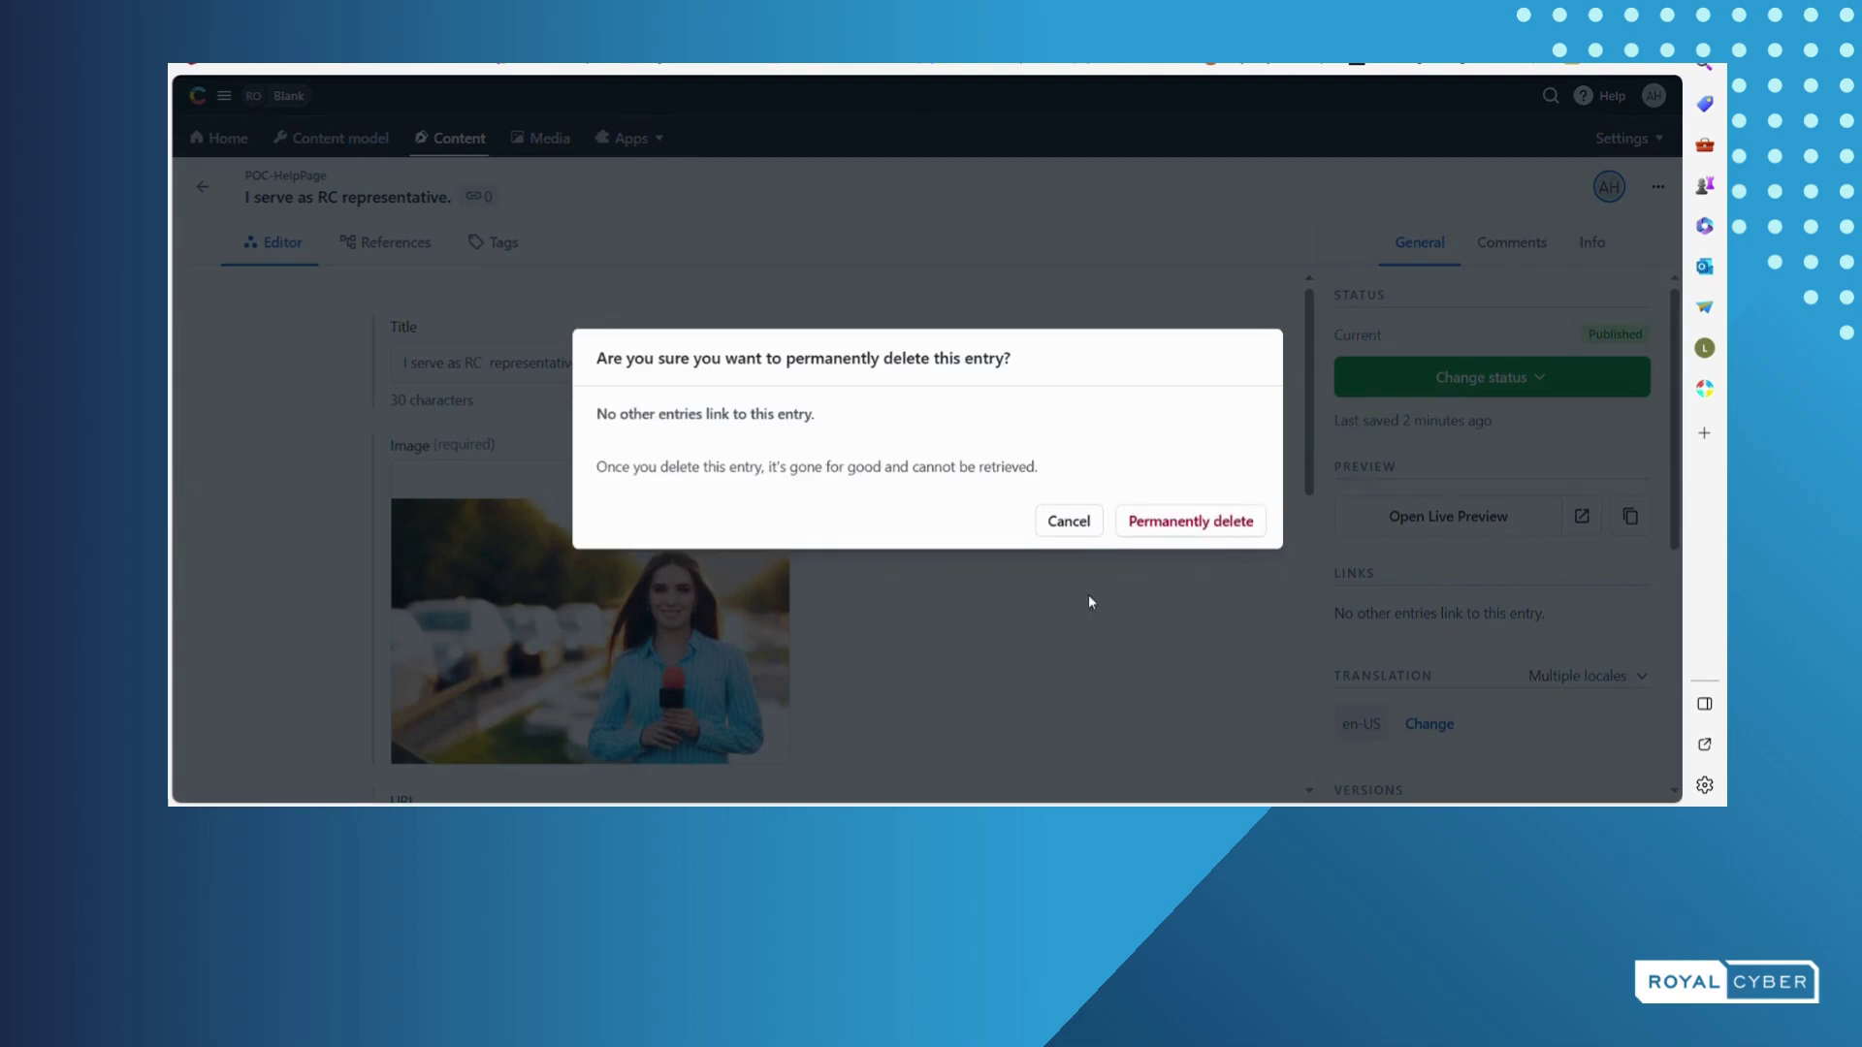
click(1125, 587)
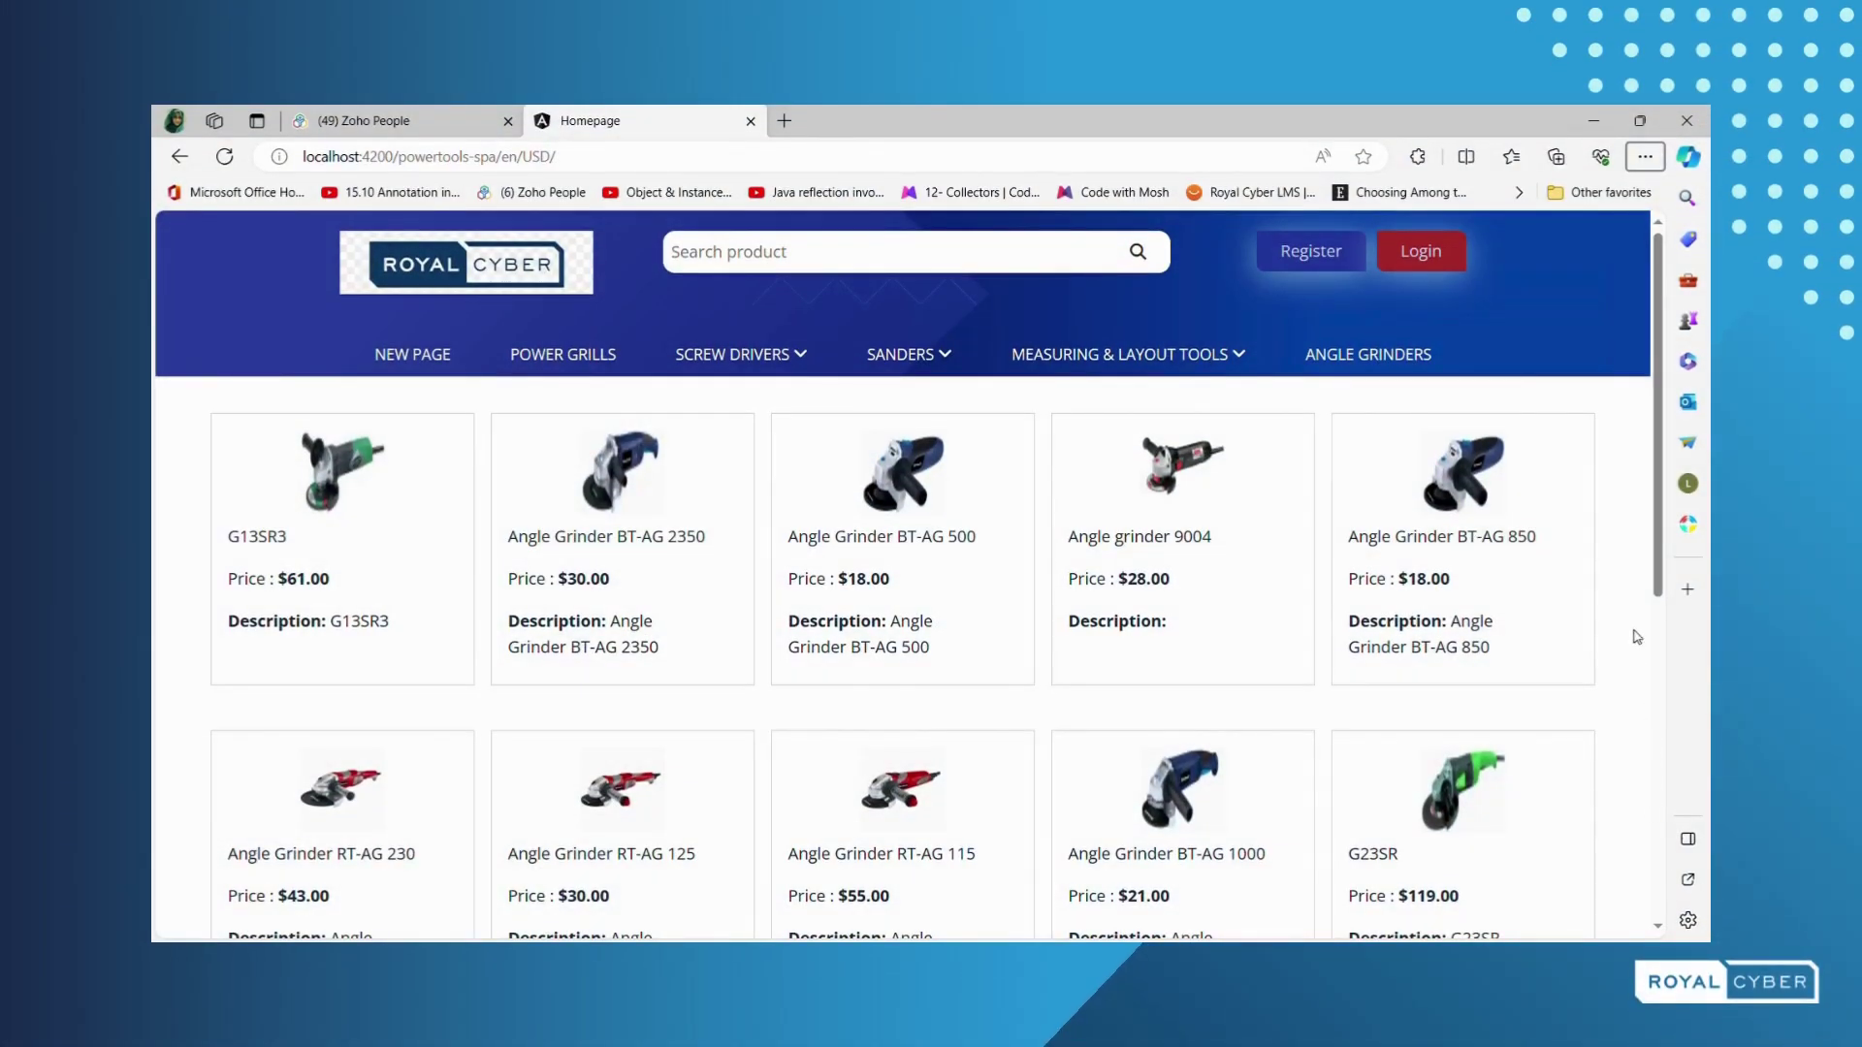
- Scroll through the angle grinder product grid on the Royal Cyber storefront
scroll(1632, 586, down, 3)
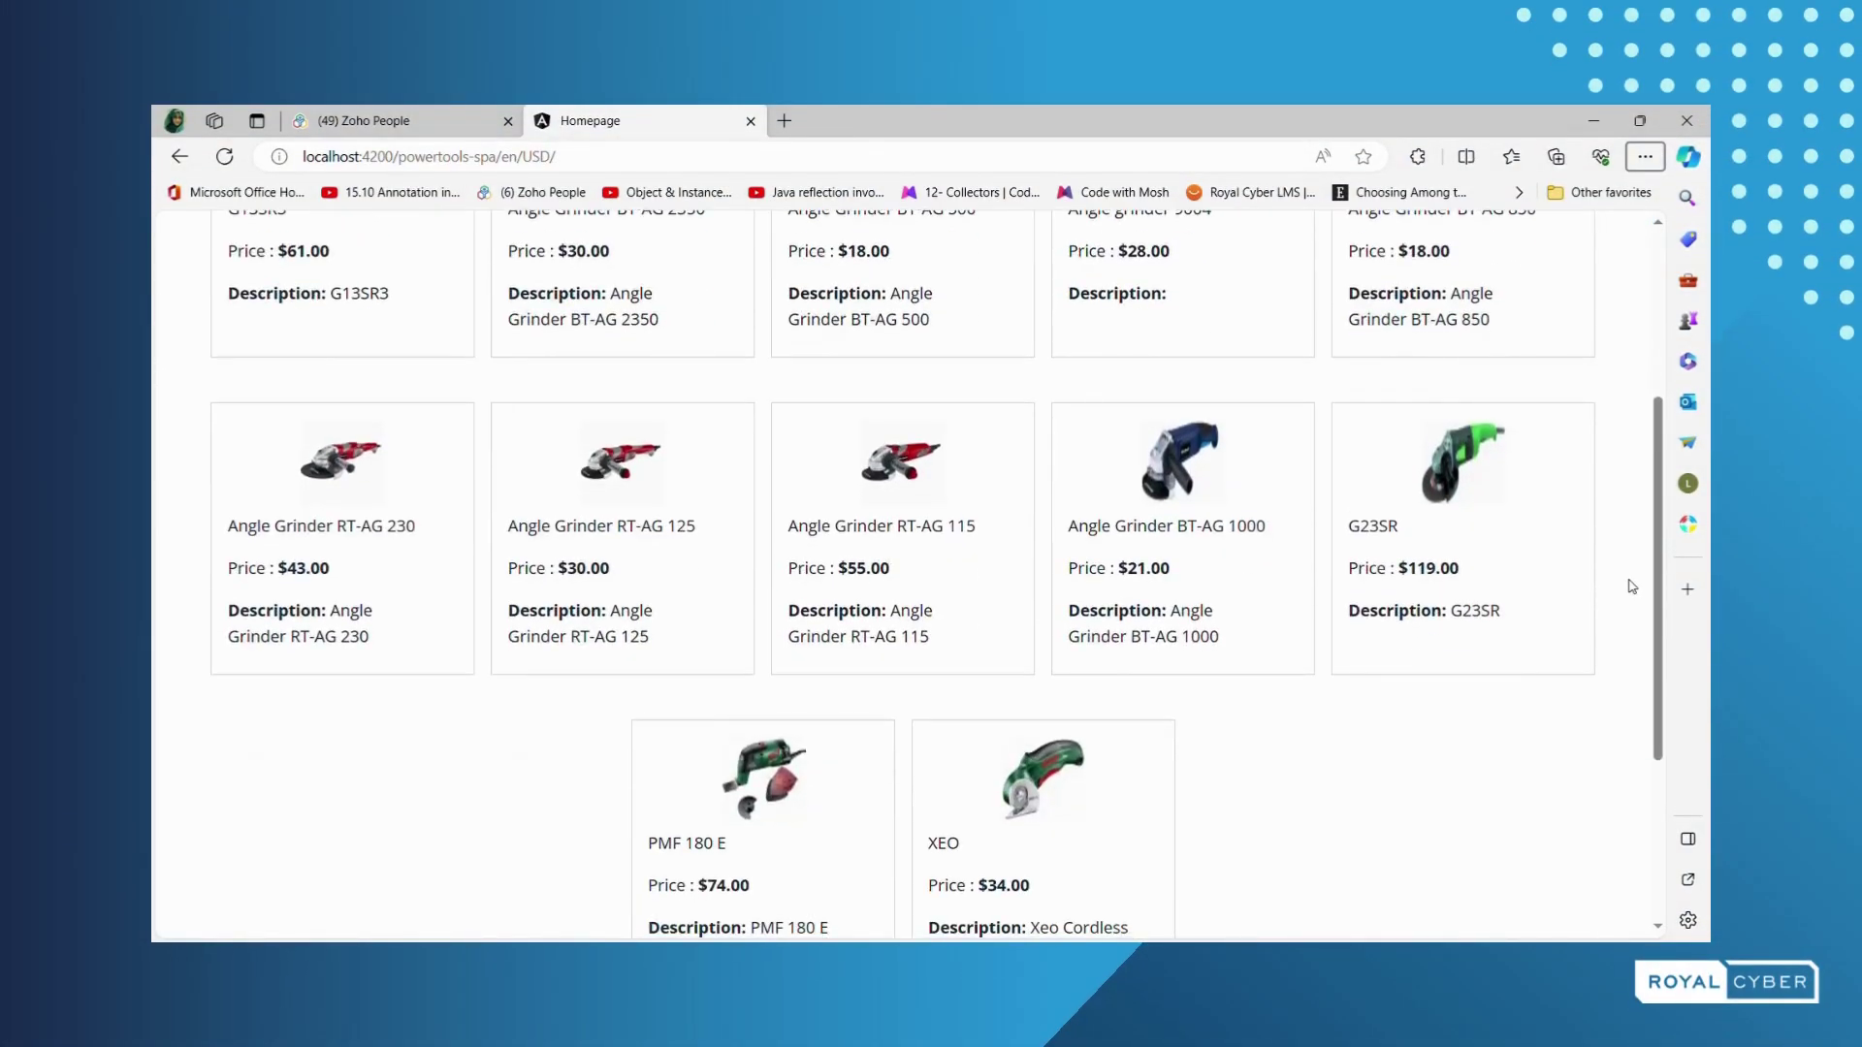
scroll(1632, 585, down, 2)
scroll(1632, 586, up, 3)
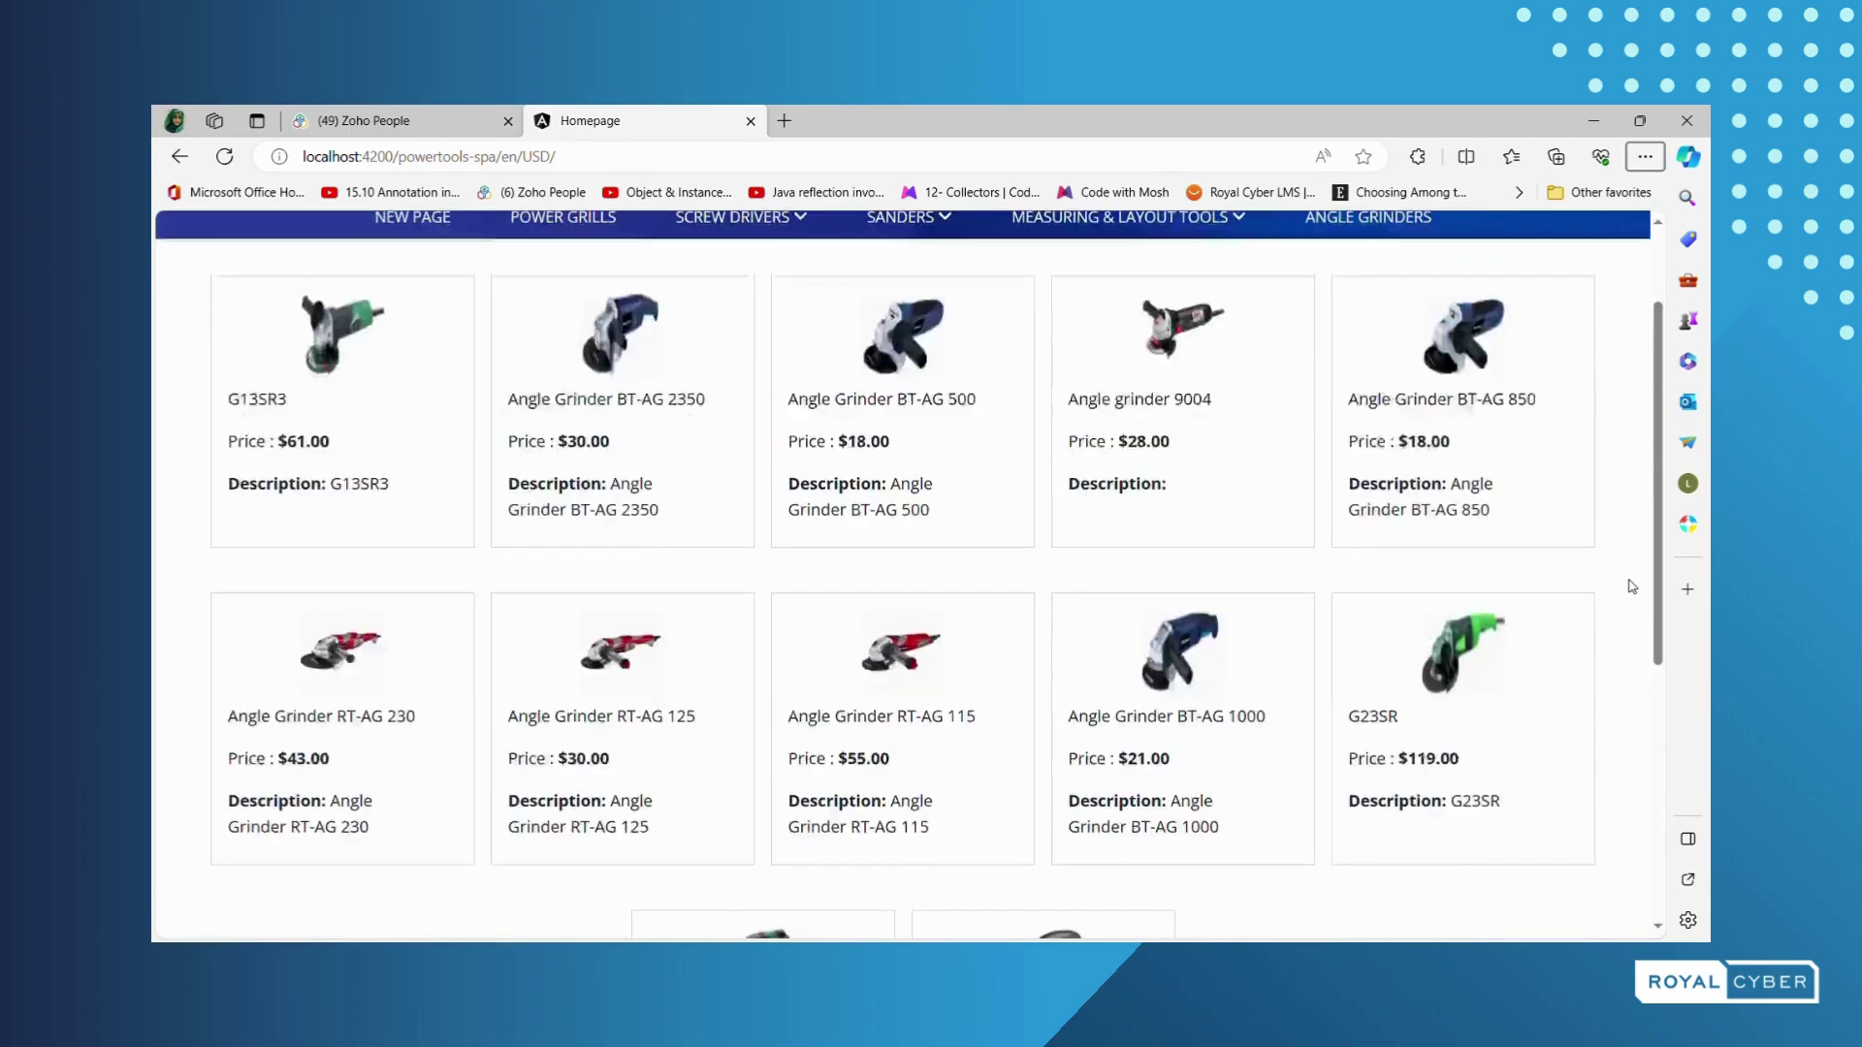
scroll(1632, 585, up, 2)
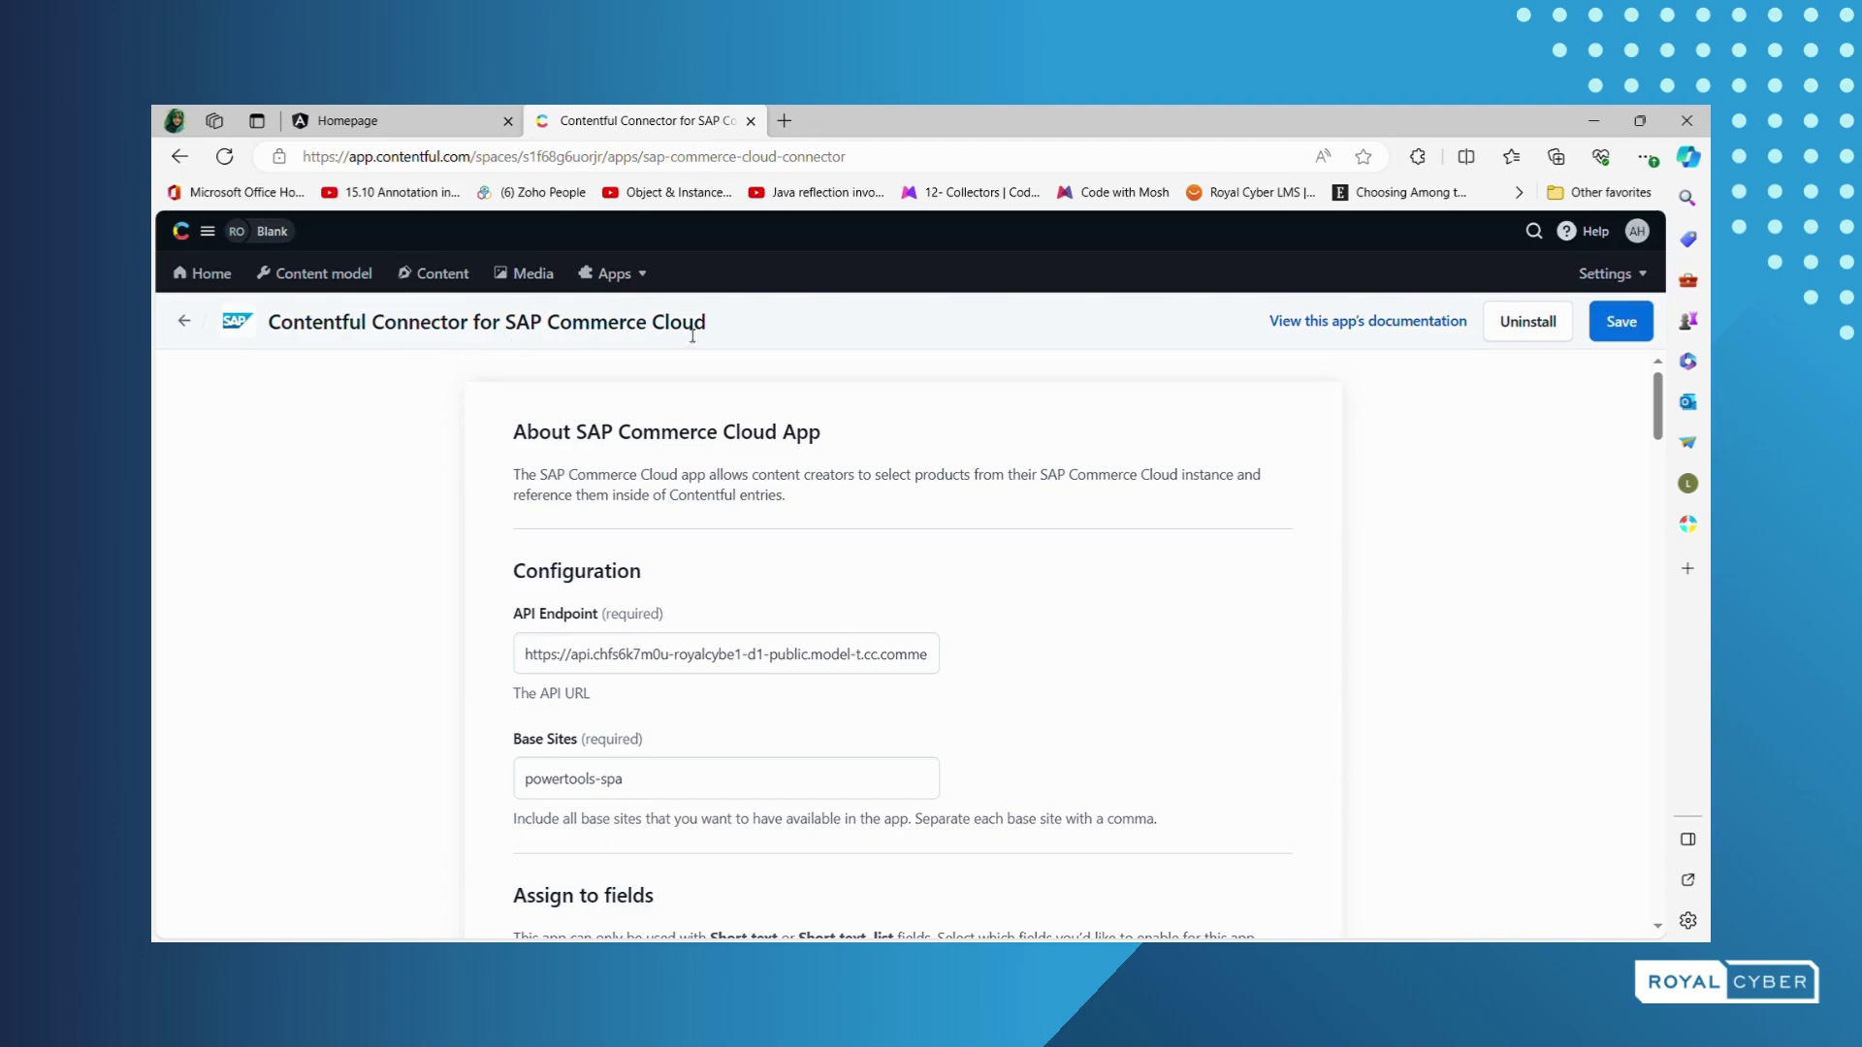
- Check that Products and Image are ticked under Assign to fields, then go to the Content entries list
scroll(1481, 625, down, 5)
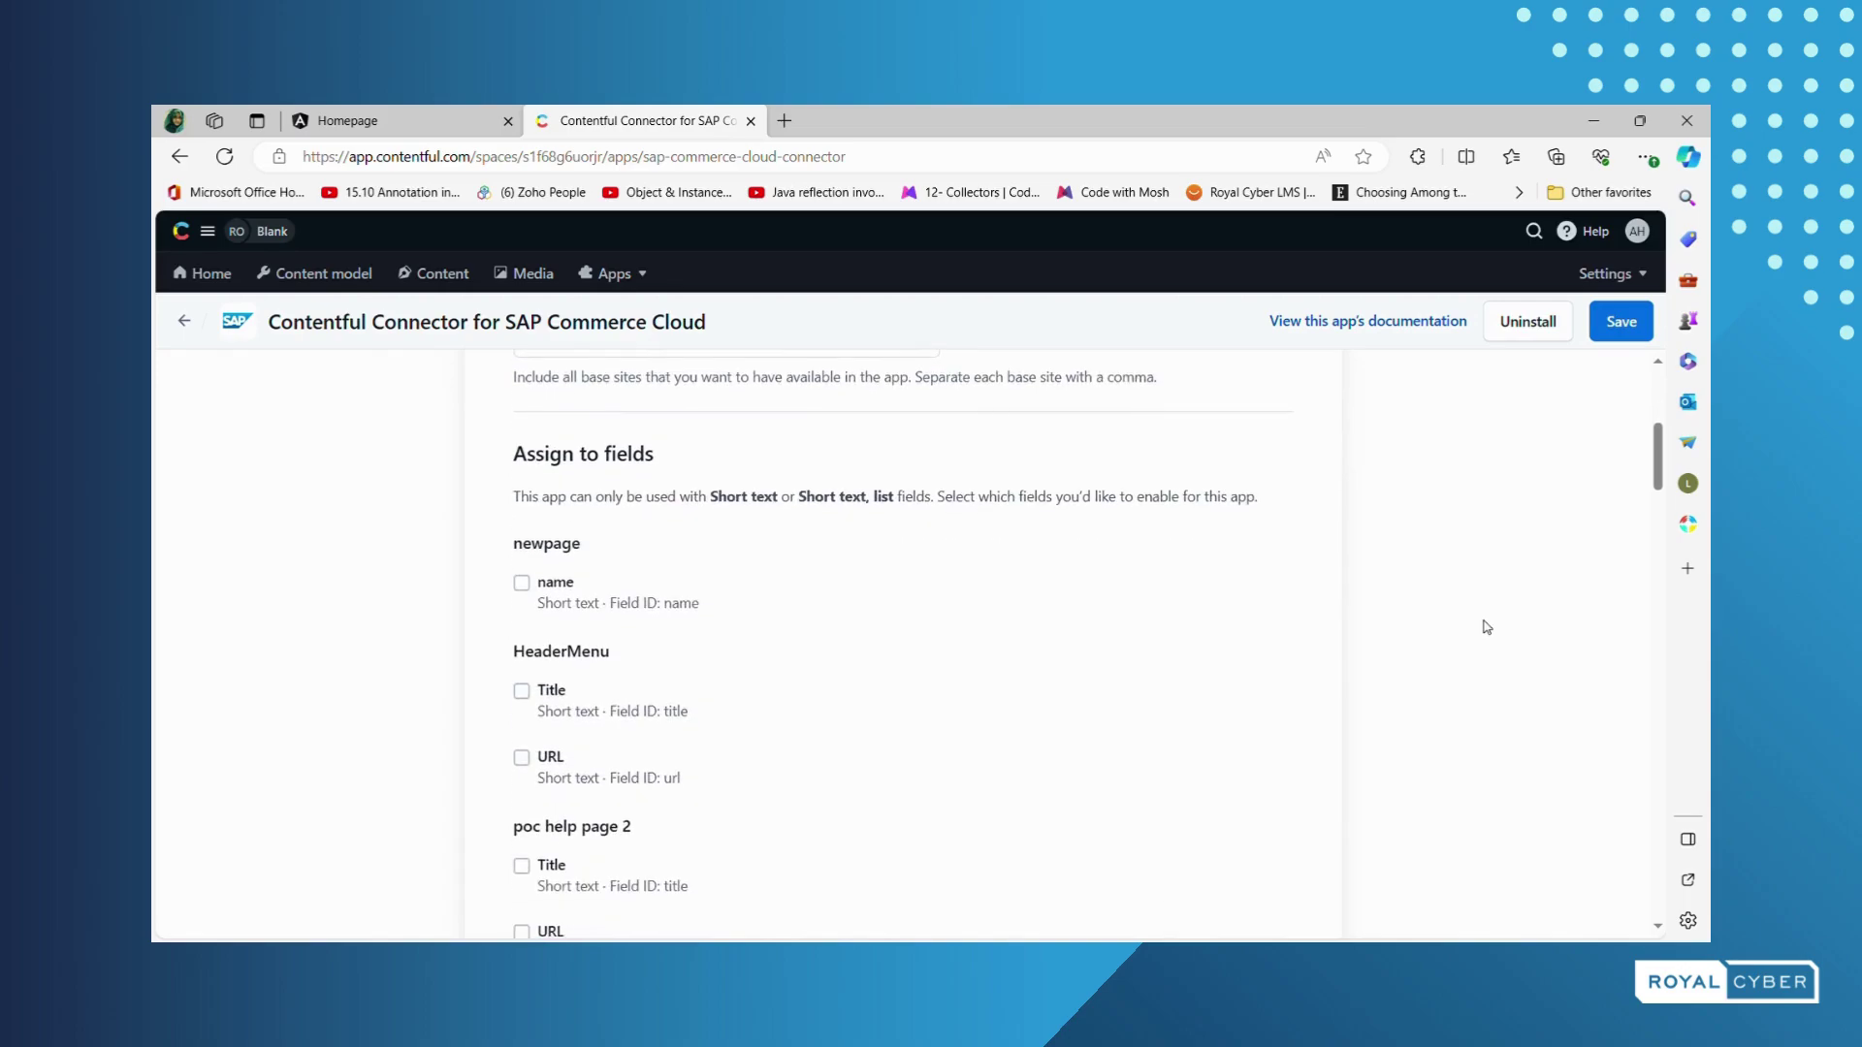
scroll(1457, 638, down, 2)
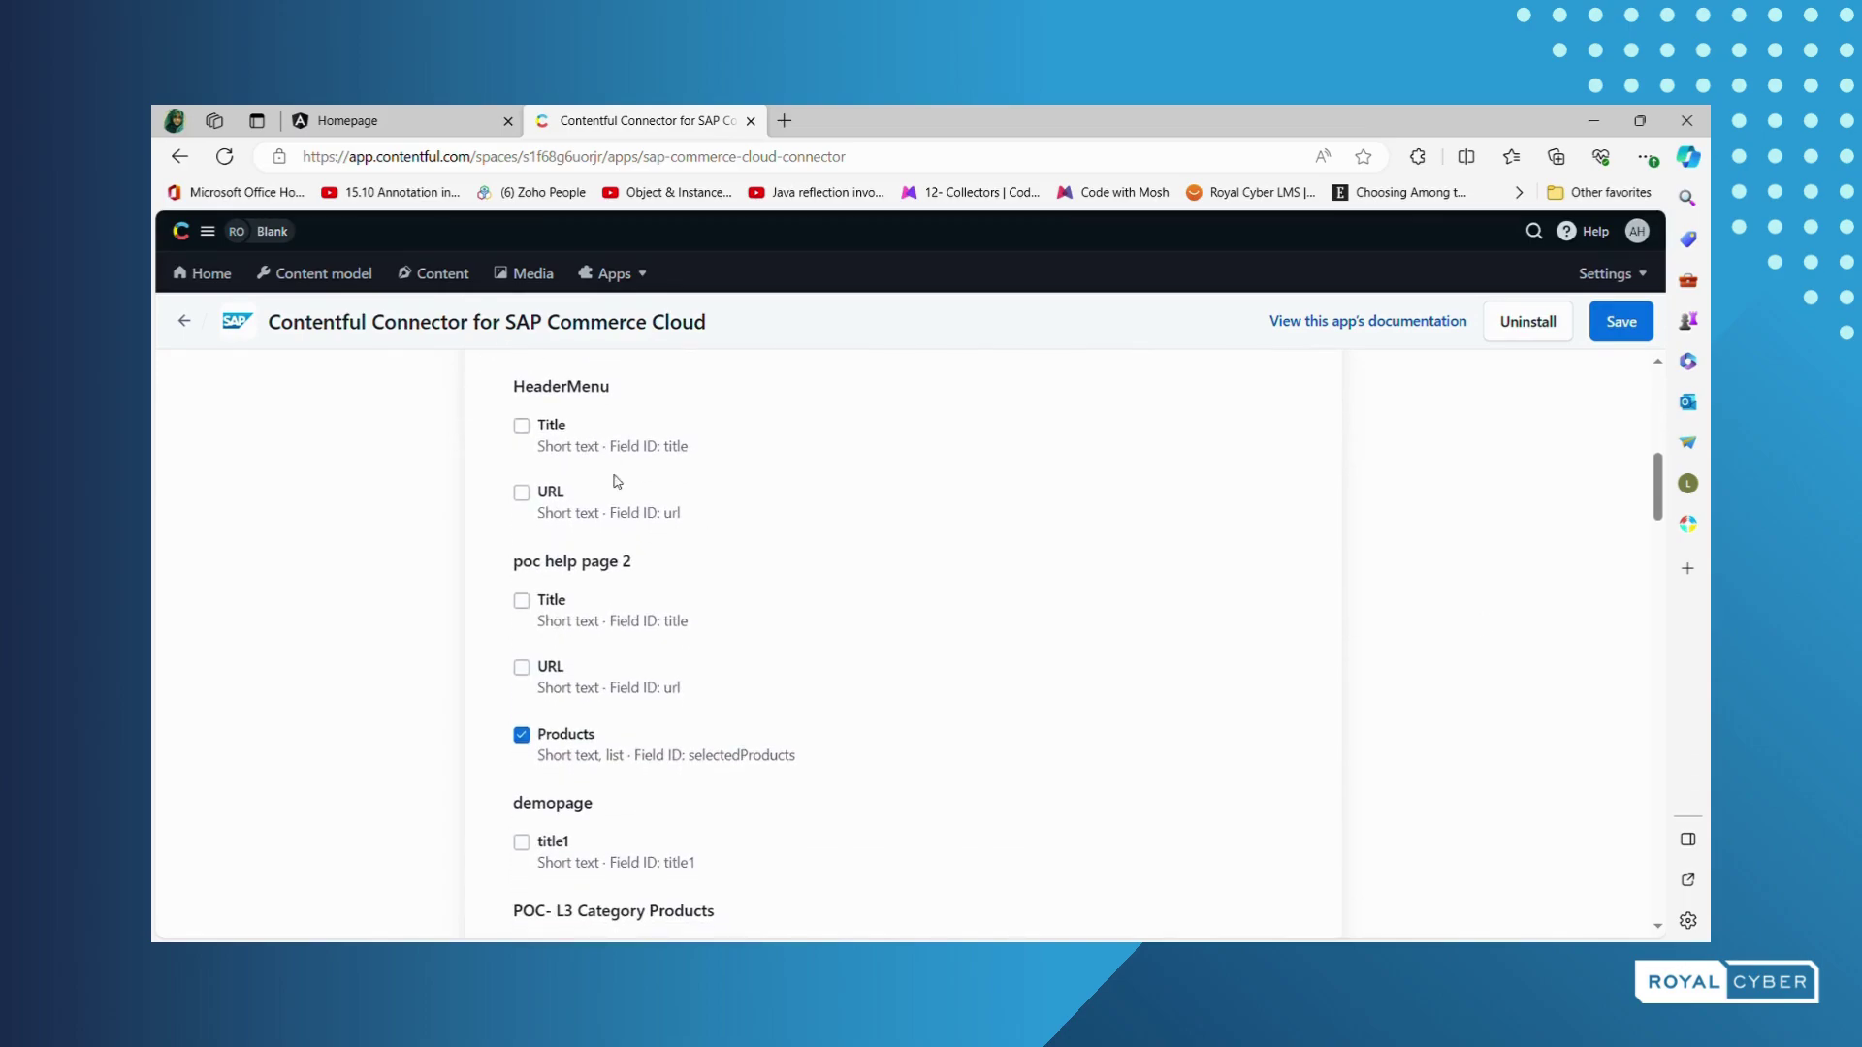
scroll(707, 811, down, 1)
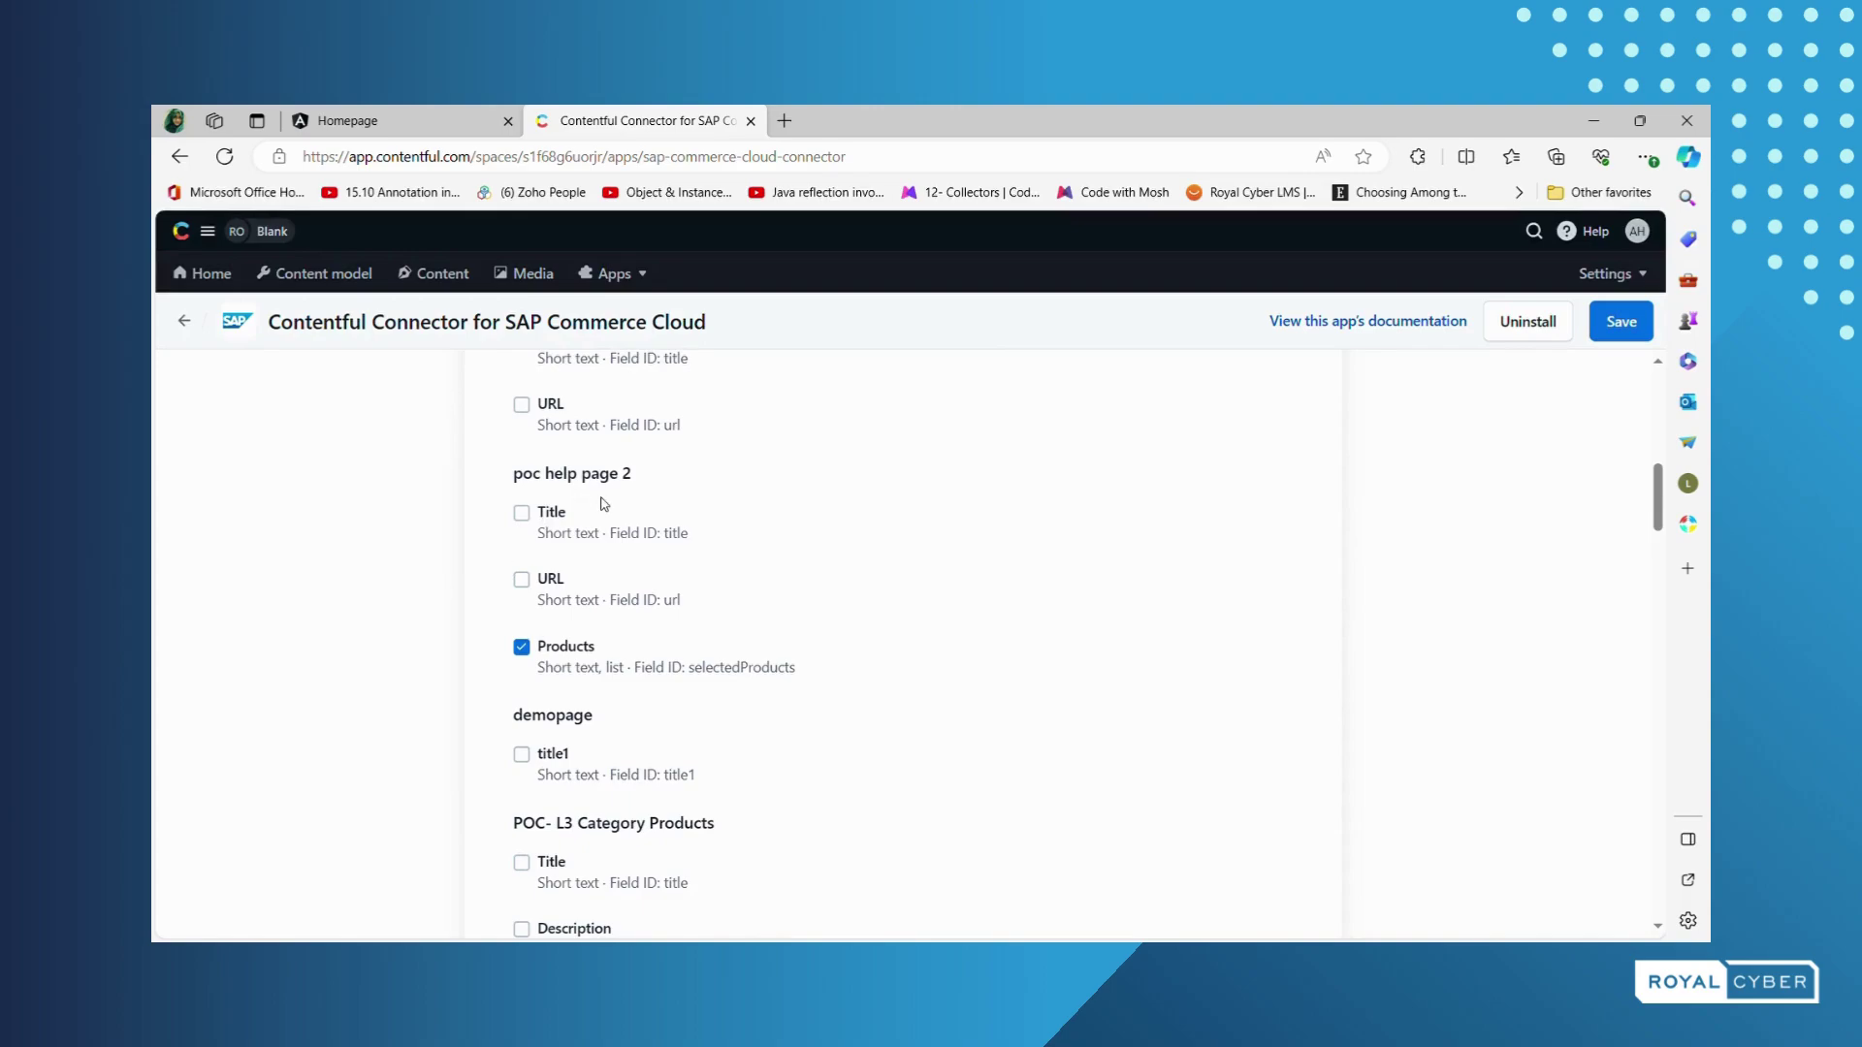
scroll(770, 865, down, 2)
scroll(771, 866, down, 1)
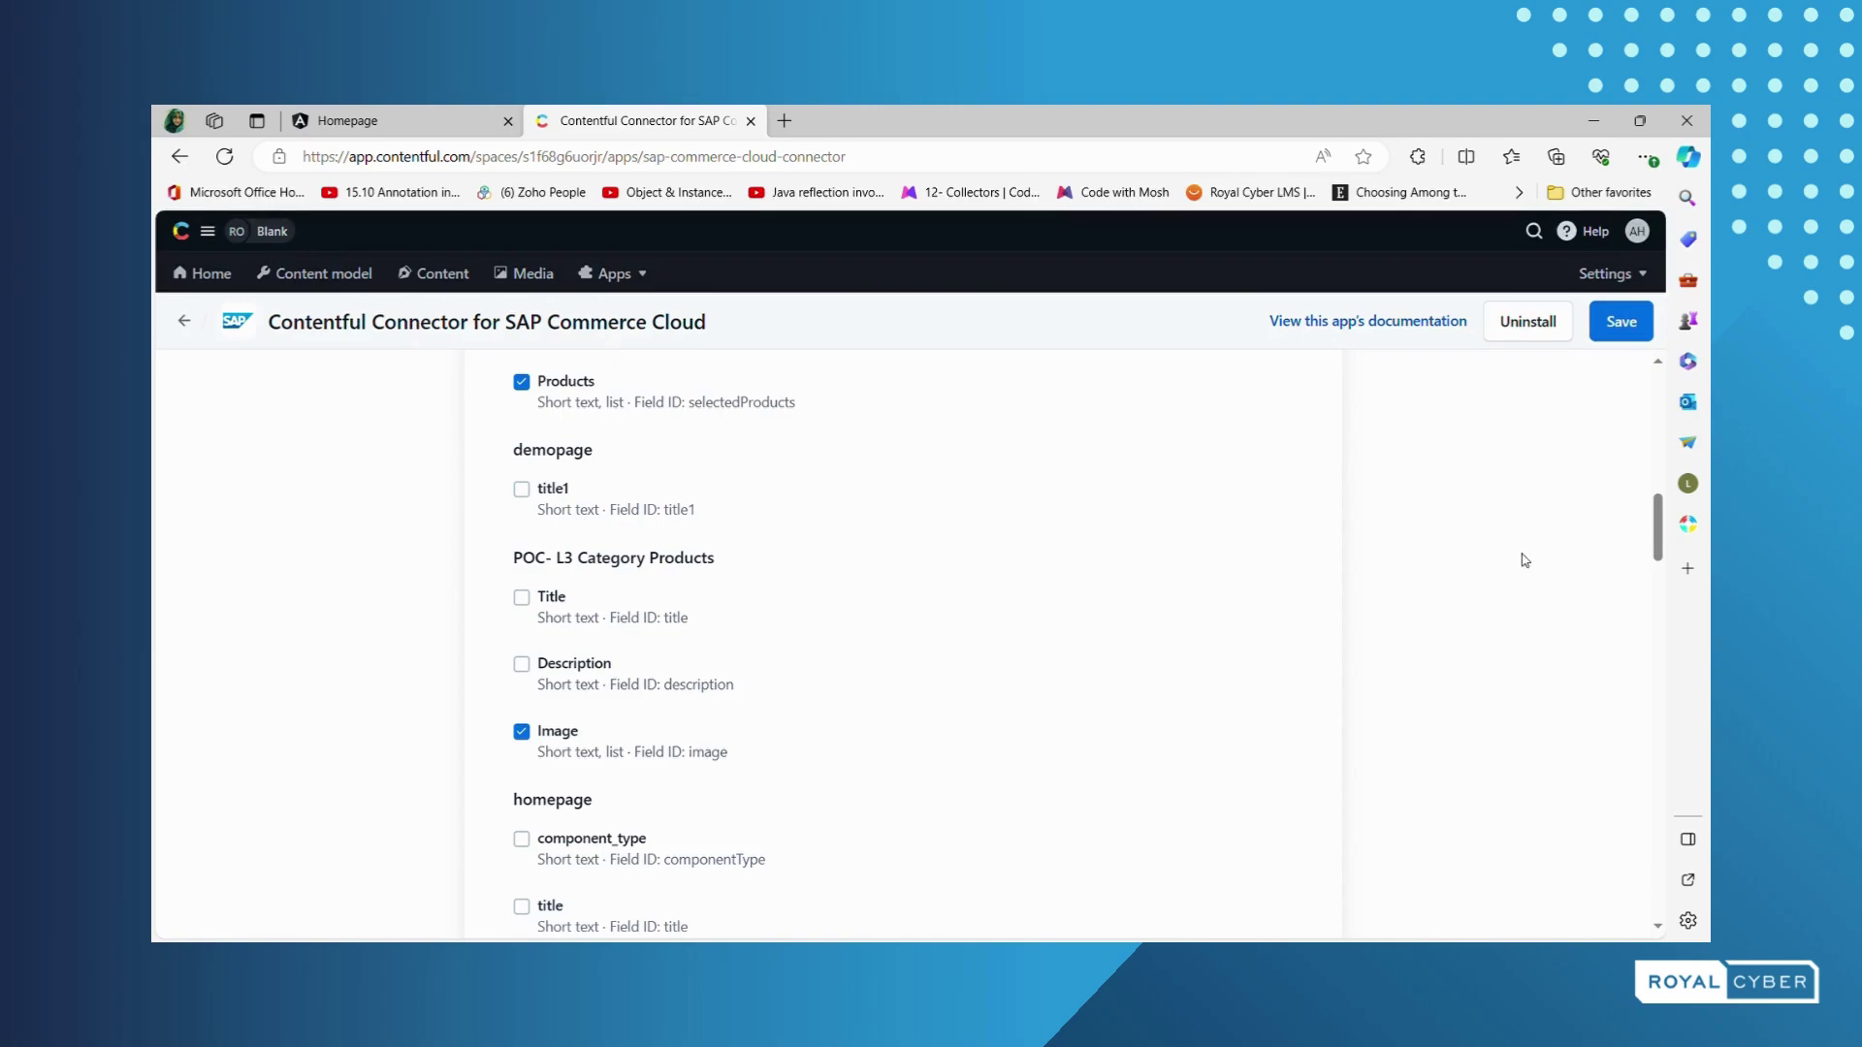
click(438, 282)
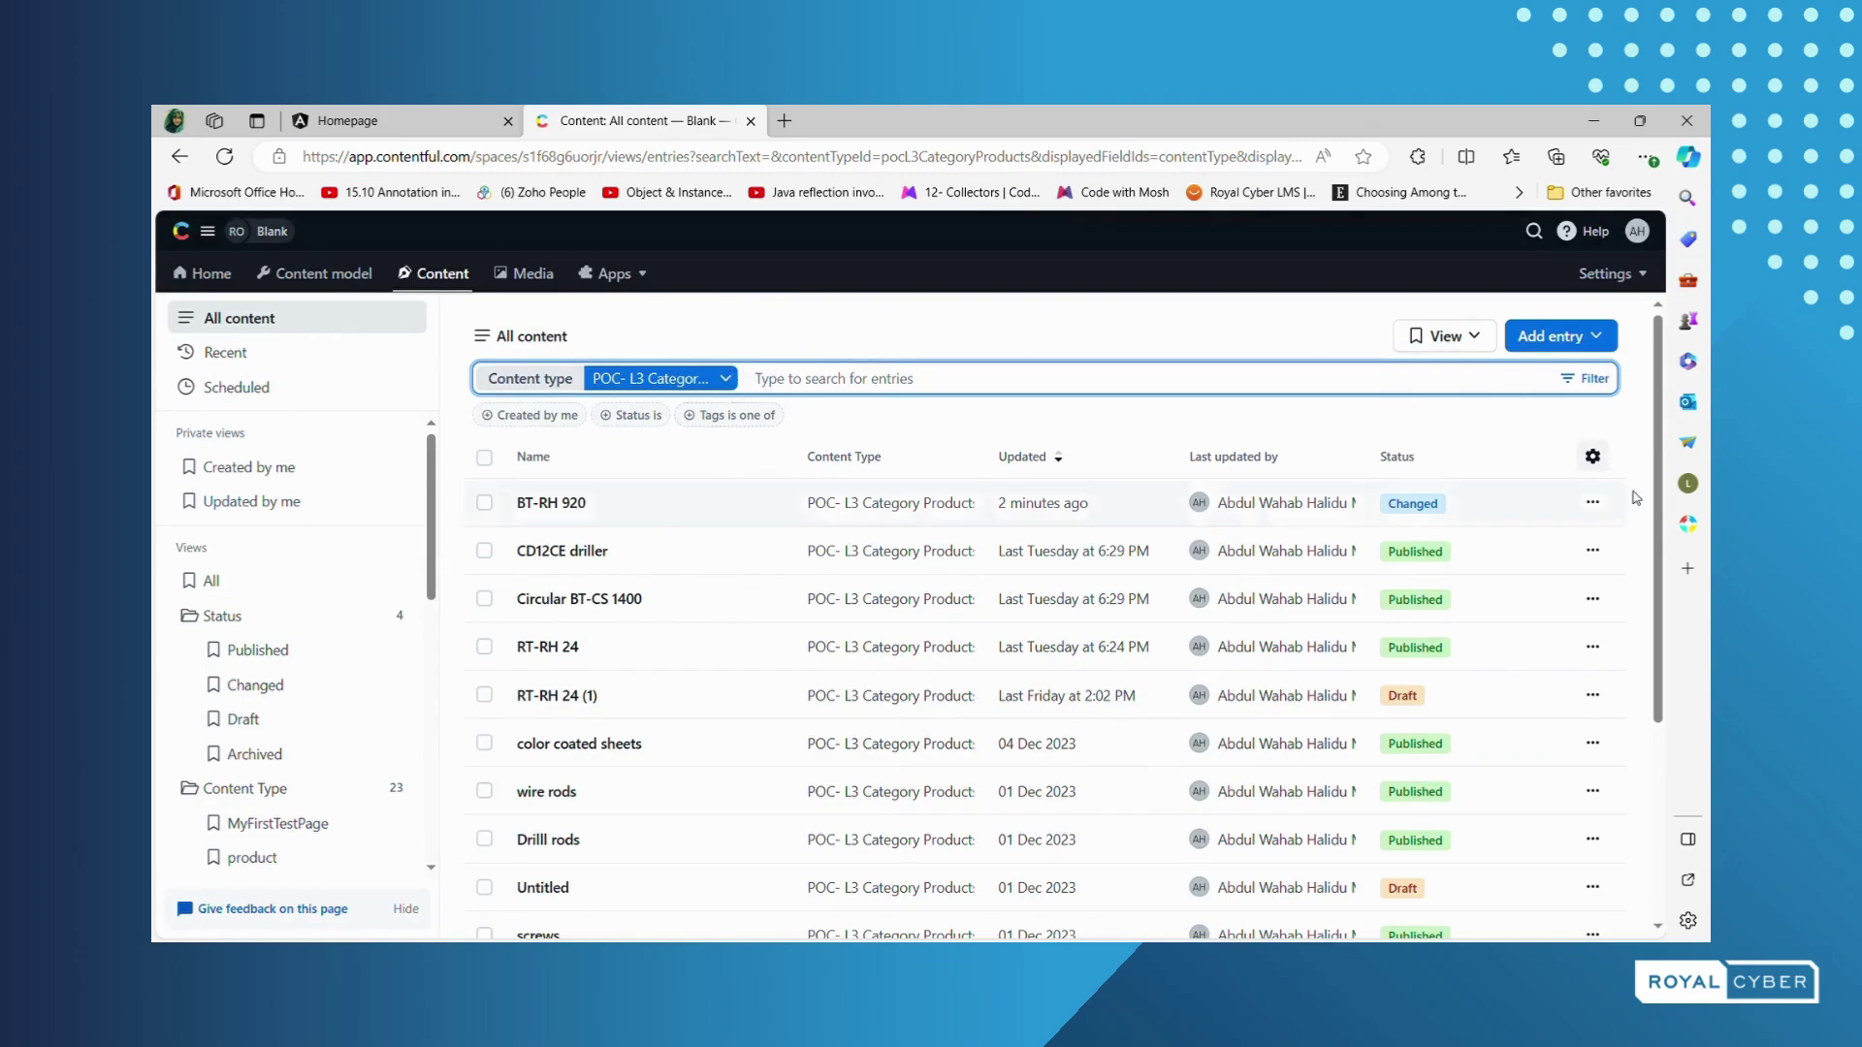
- Open the RT-RH 24 (1) entry for editing from its actions menu
scroll(1587, 627, down, 1)
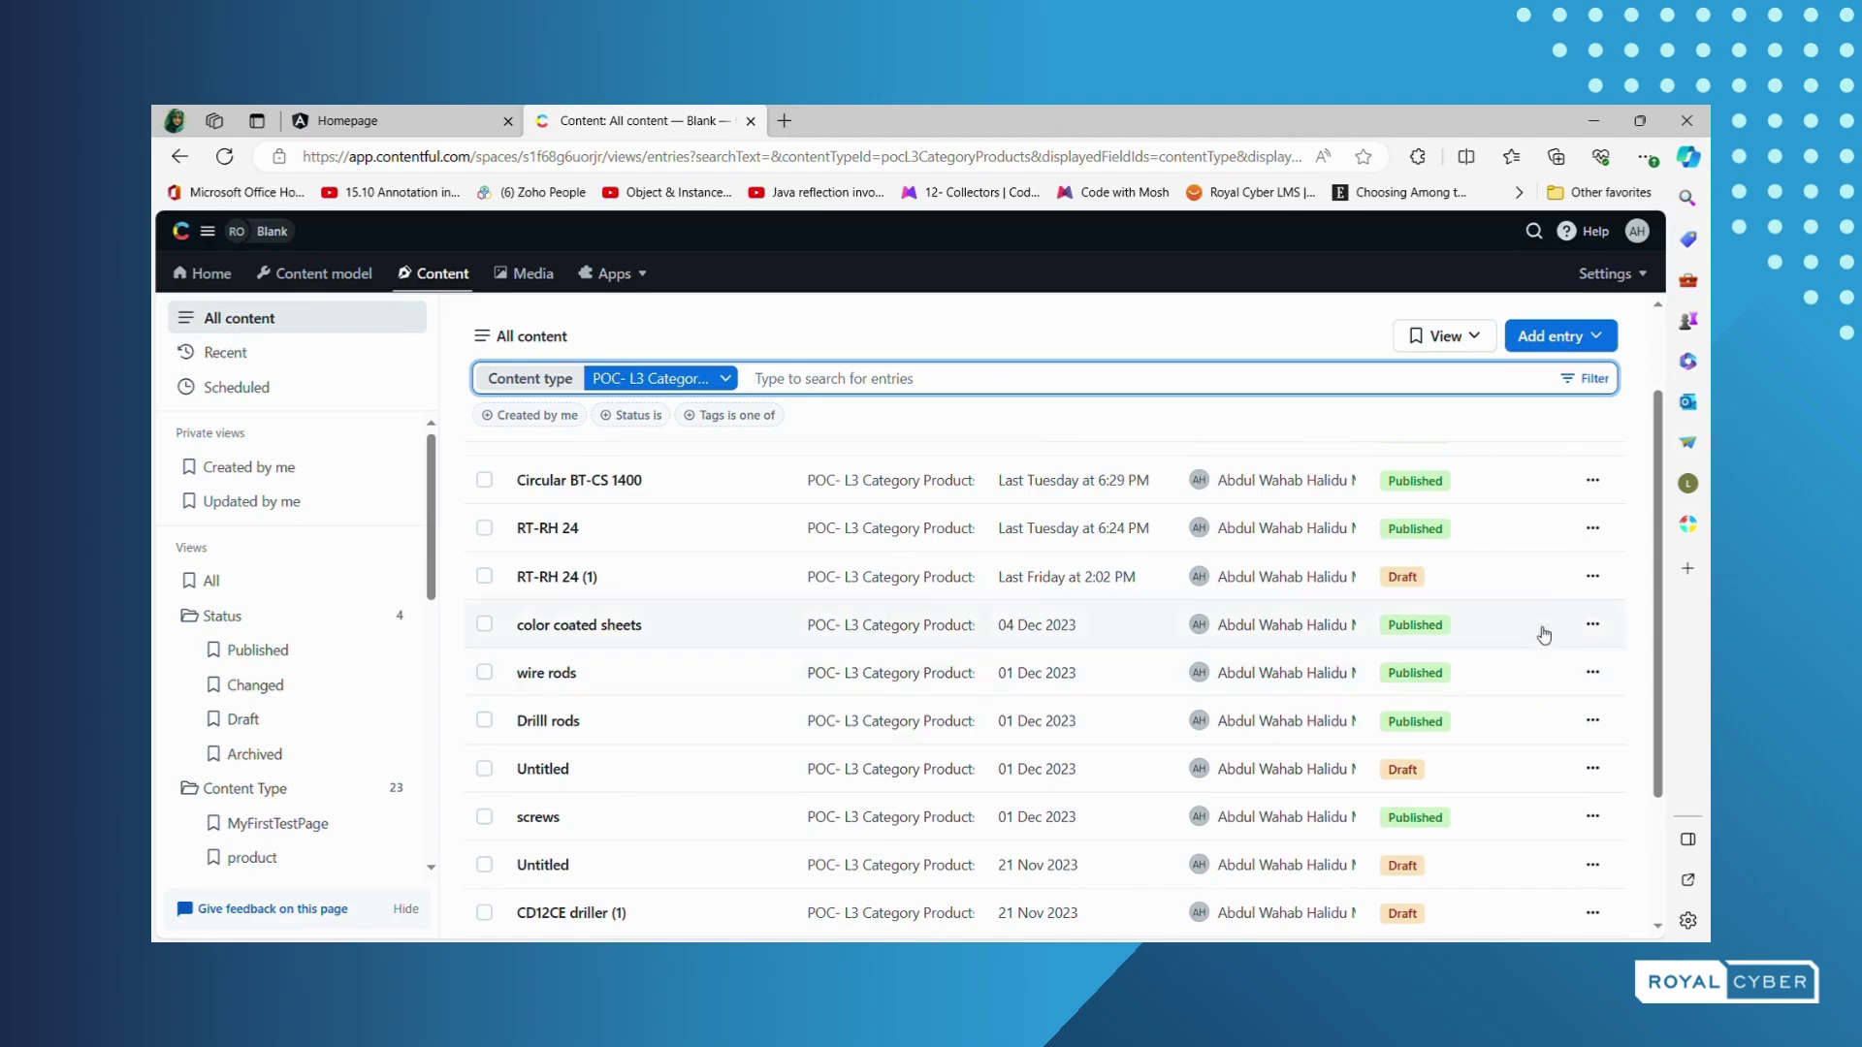
click(1593, 576)
click(1550, 630)
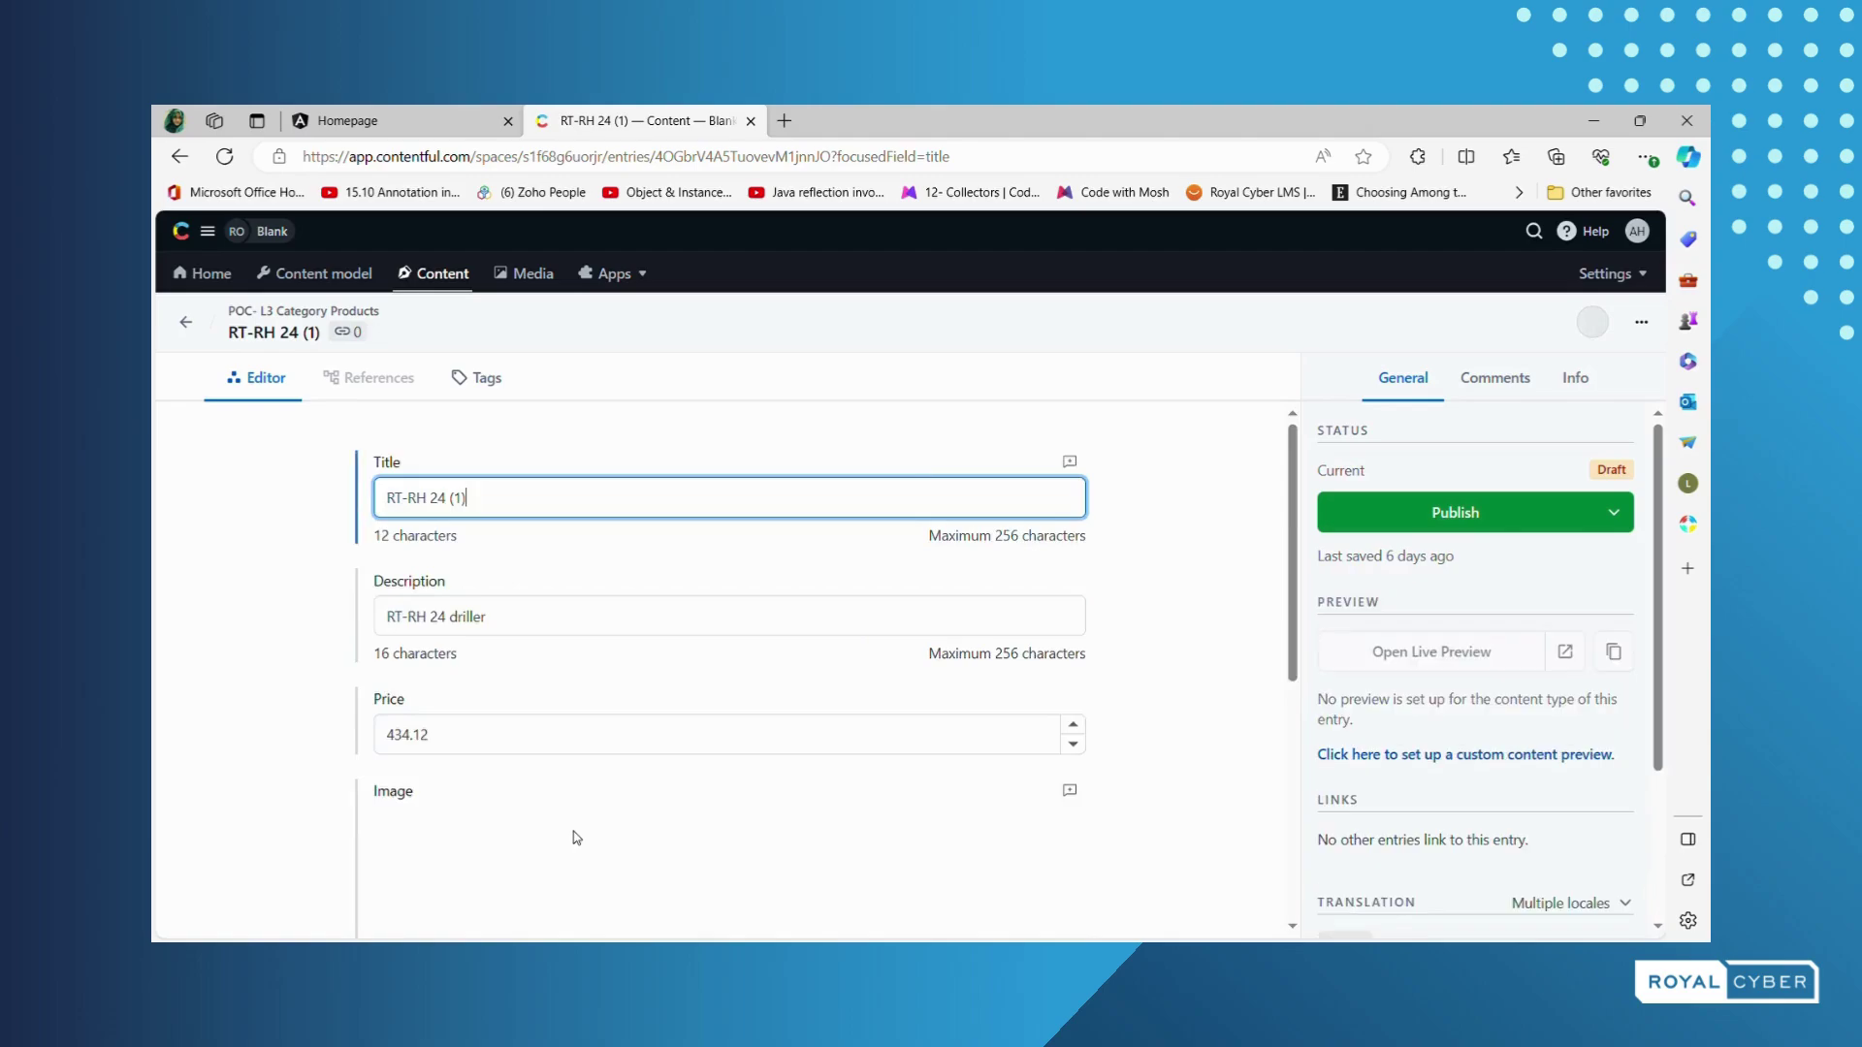
scroll(407, 679, down, 2)
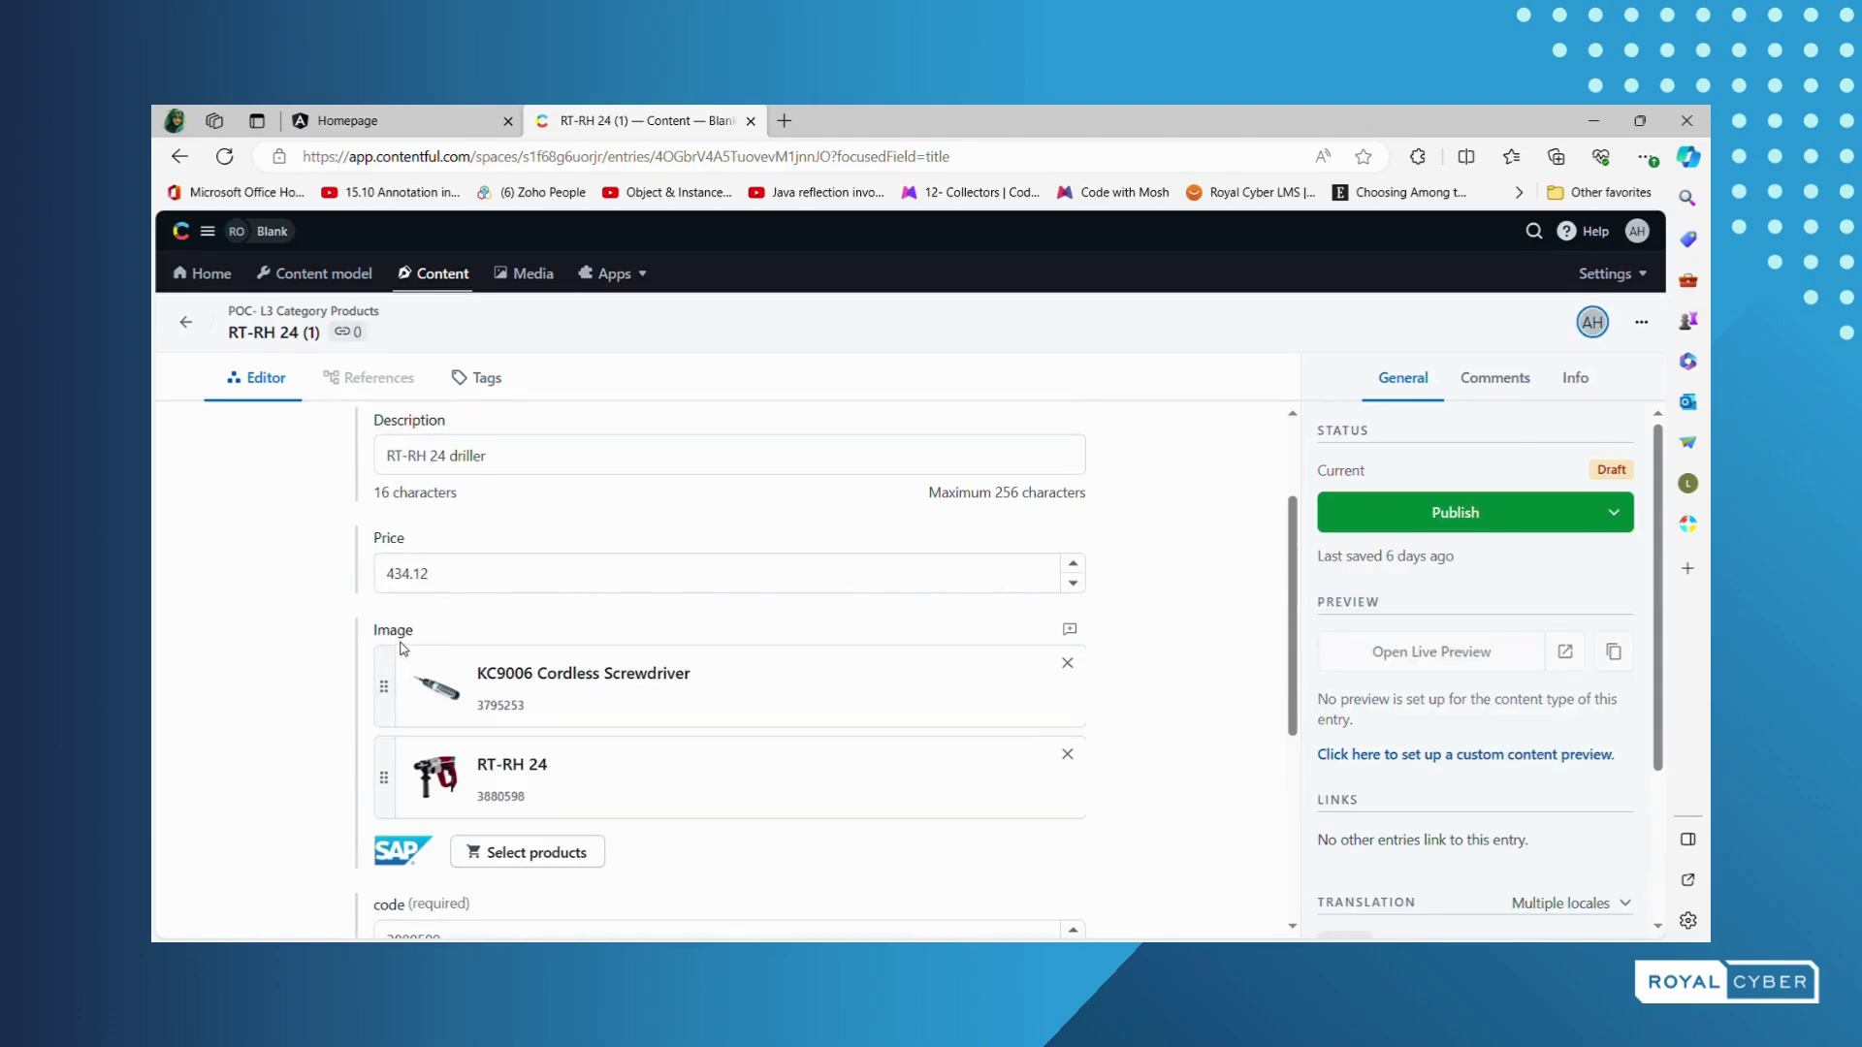
scroll(266, 699, down, 1)
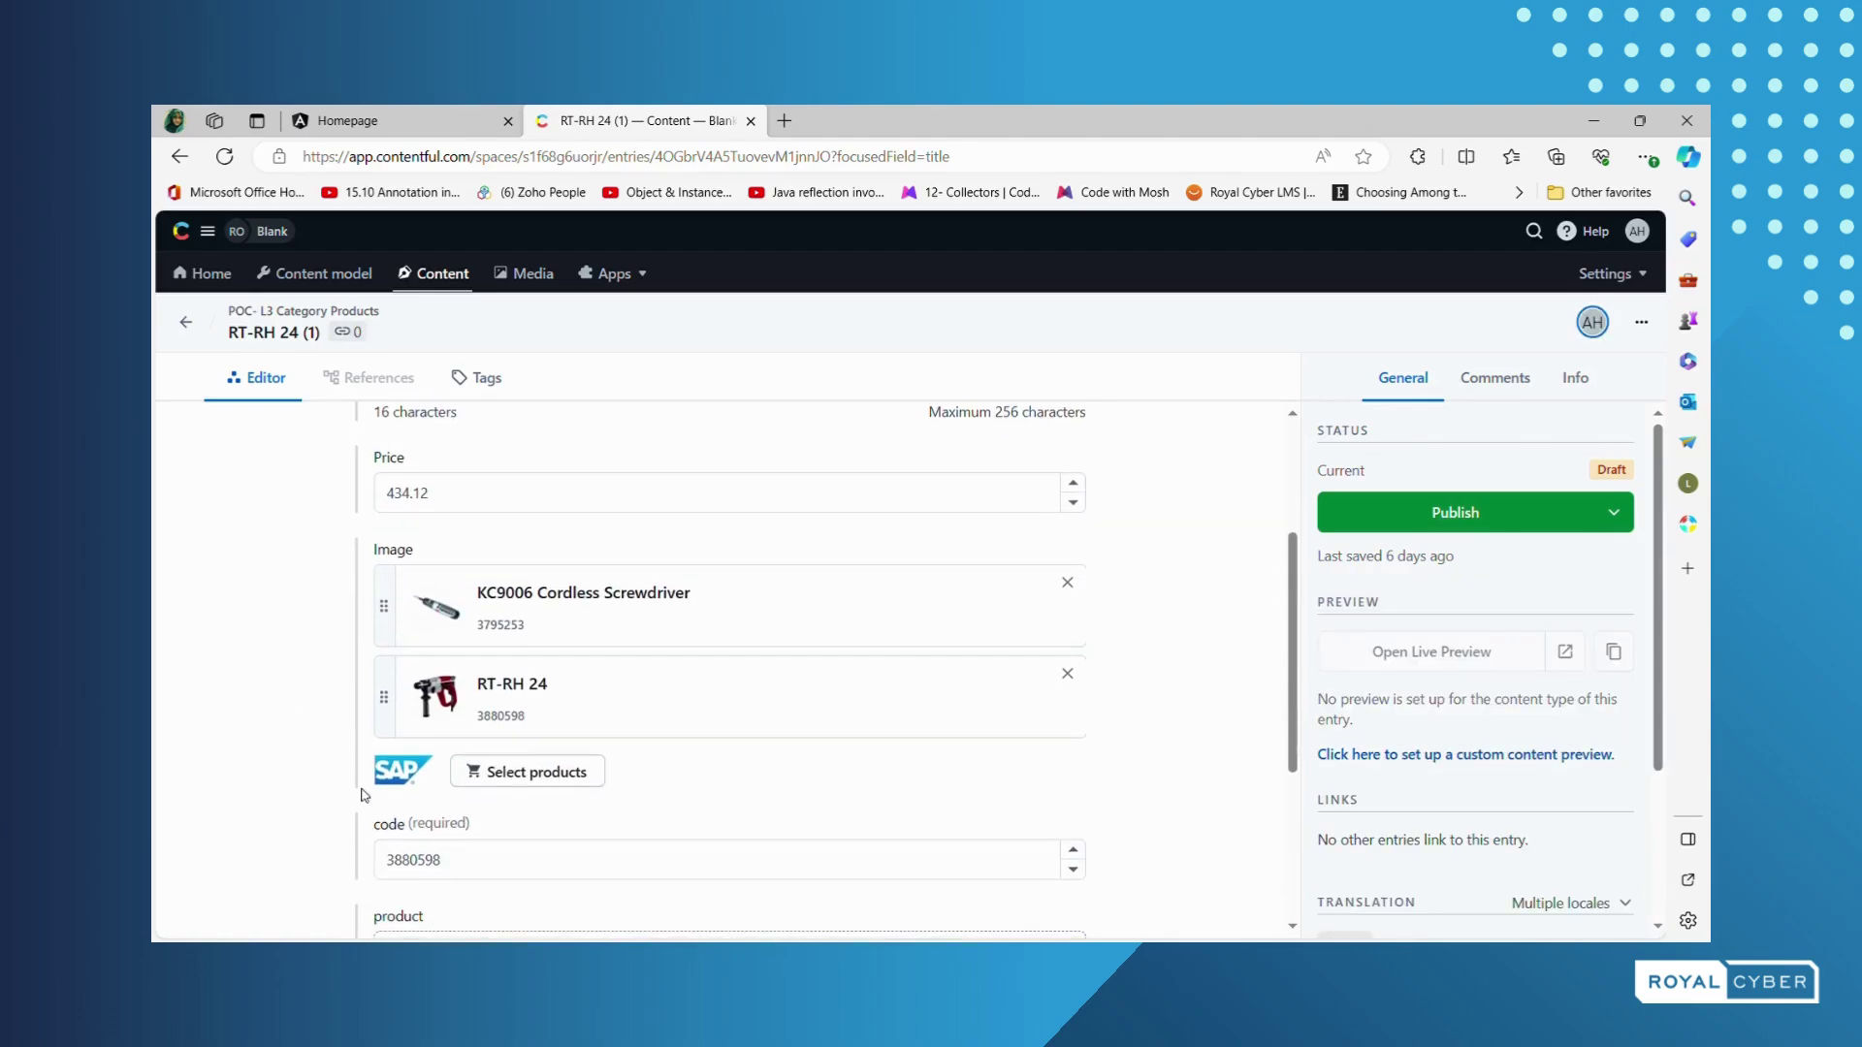
- Link the PBH 3000-2 FRE product to the entry's Image field
click(582, 773)
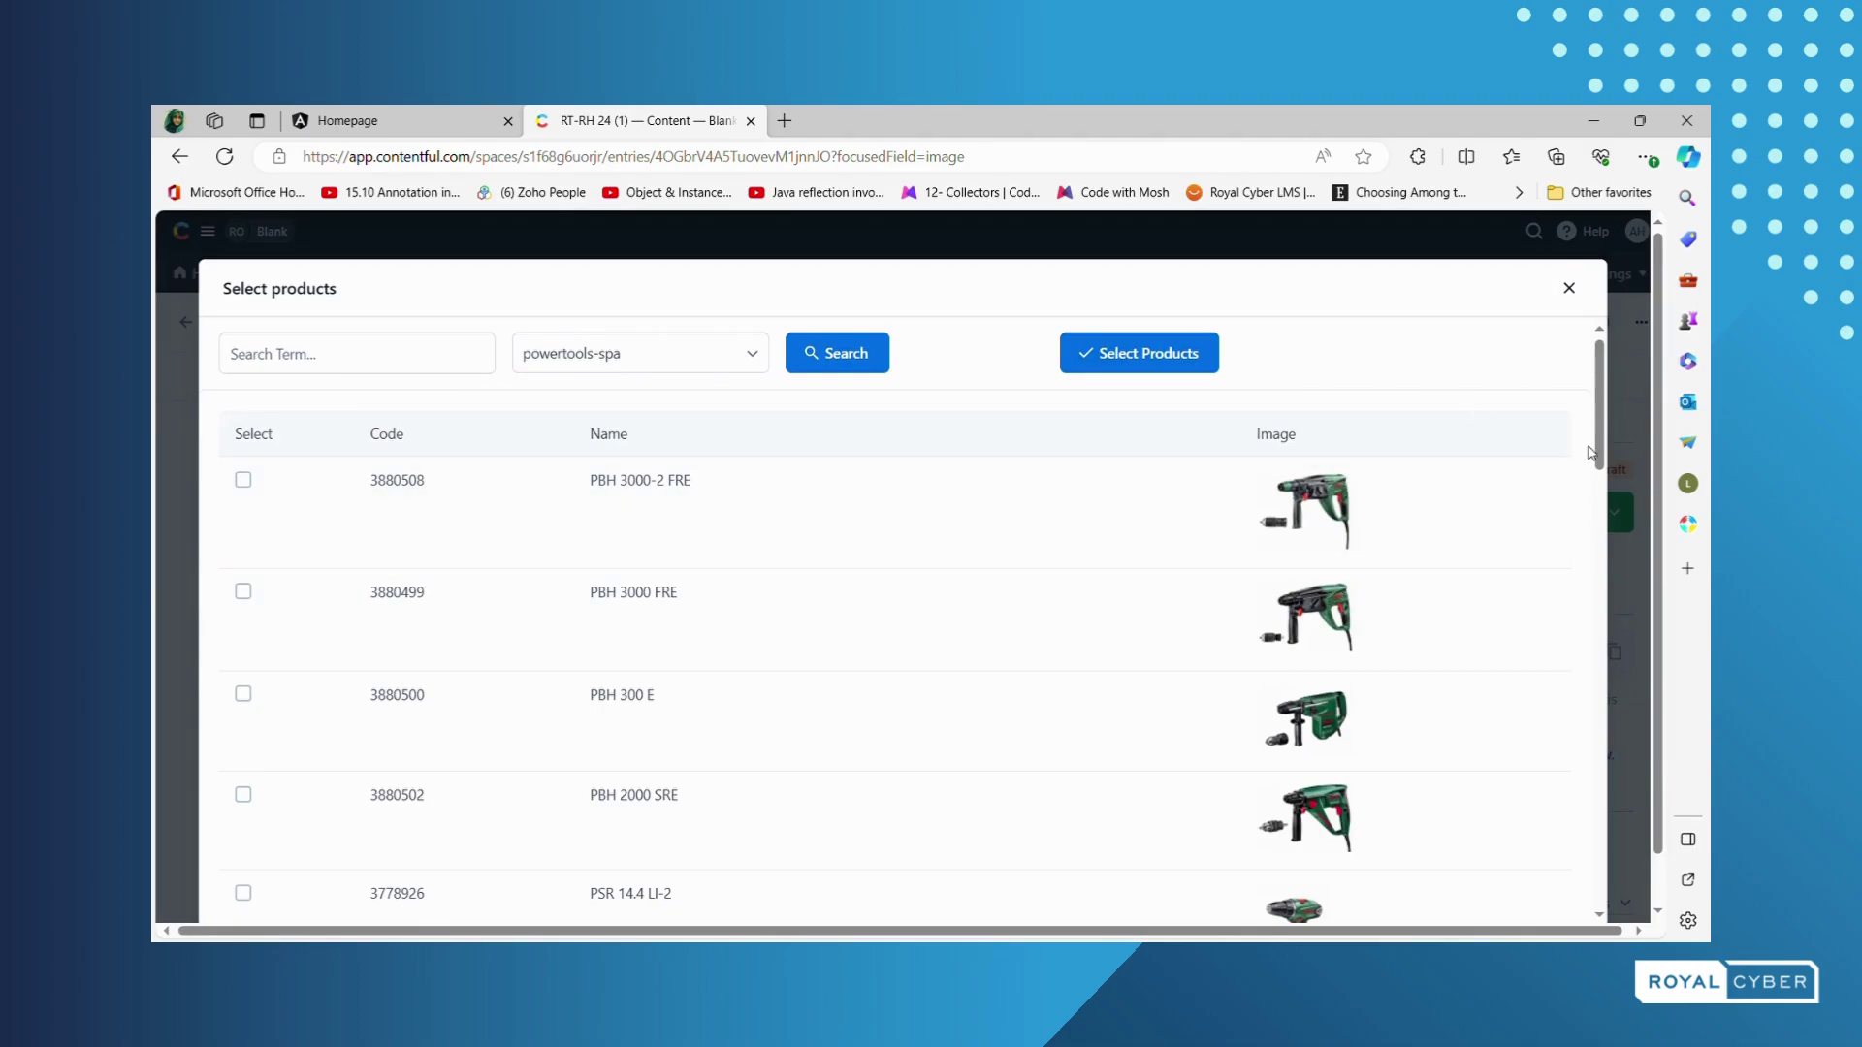
drag(1597, 451, 1598, 497)
scroll(1597, 497, up, 3)
click(243, 479)
click(1135, 376)
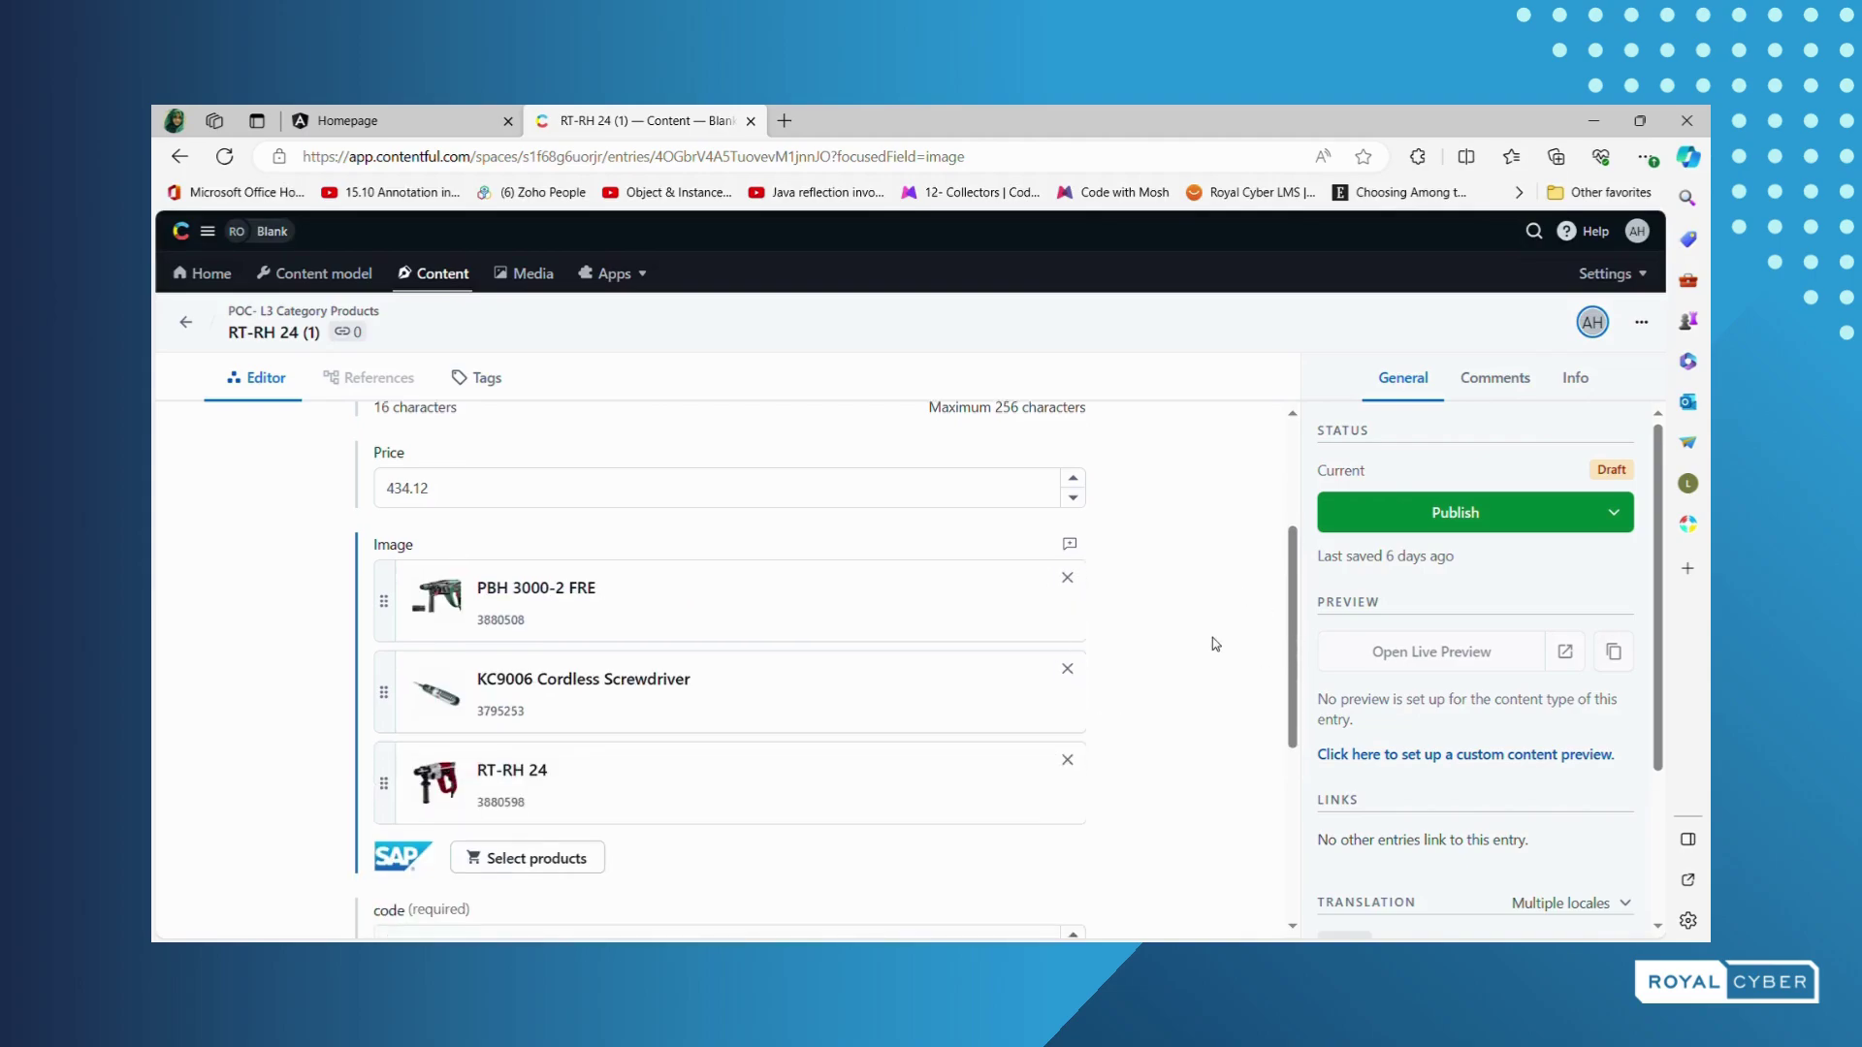
scroll(1217, 636, down, 2)
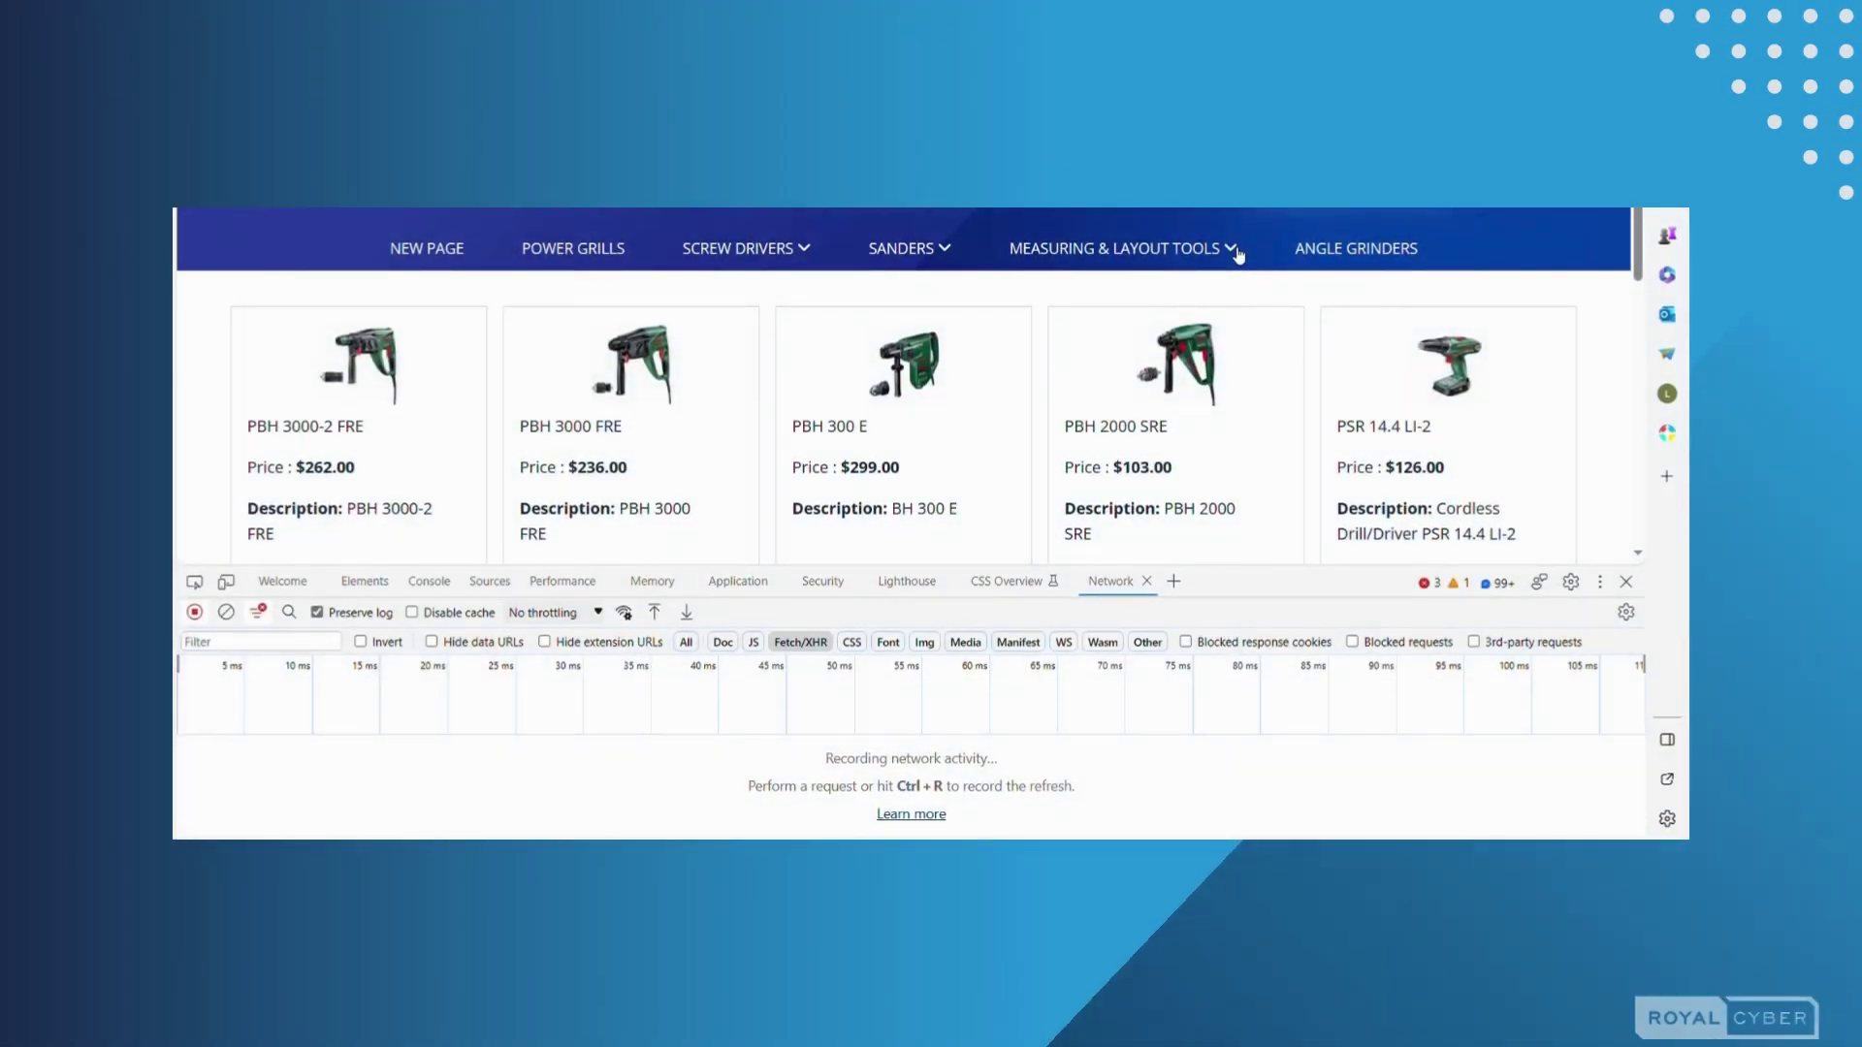
- Reload the category products and preview the Contentful entries?content_type response in DevTools
click(1246, 318)
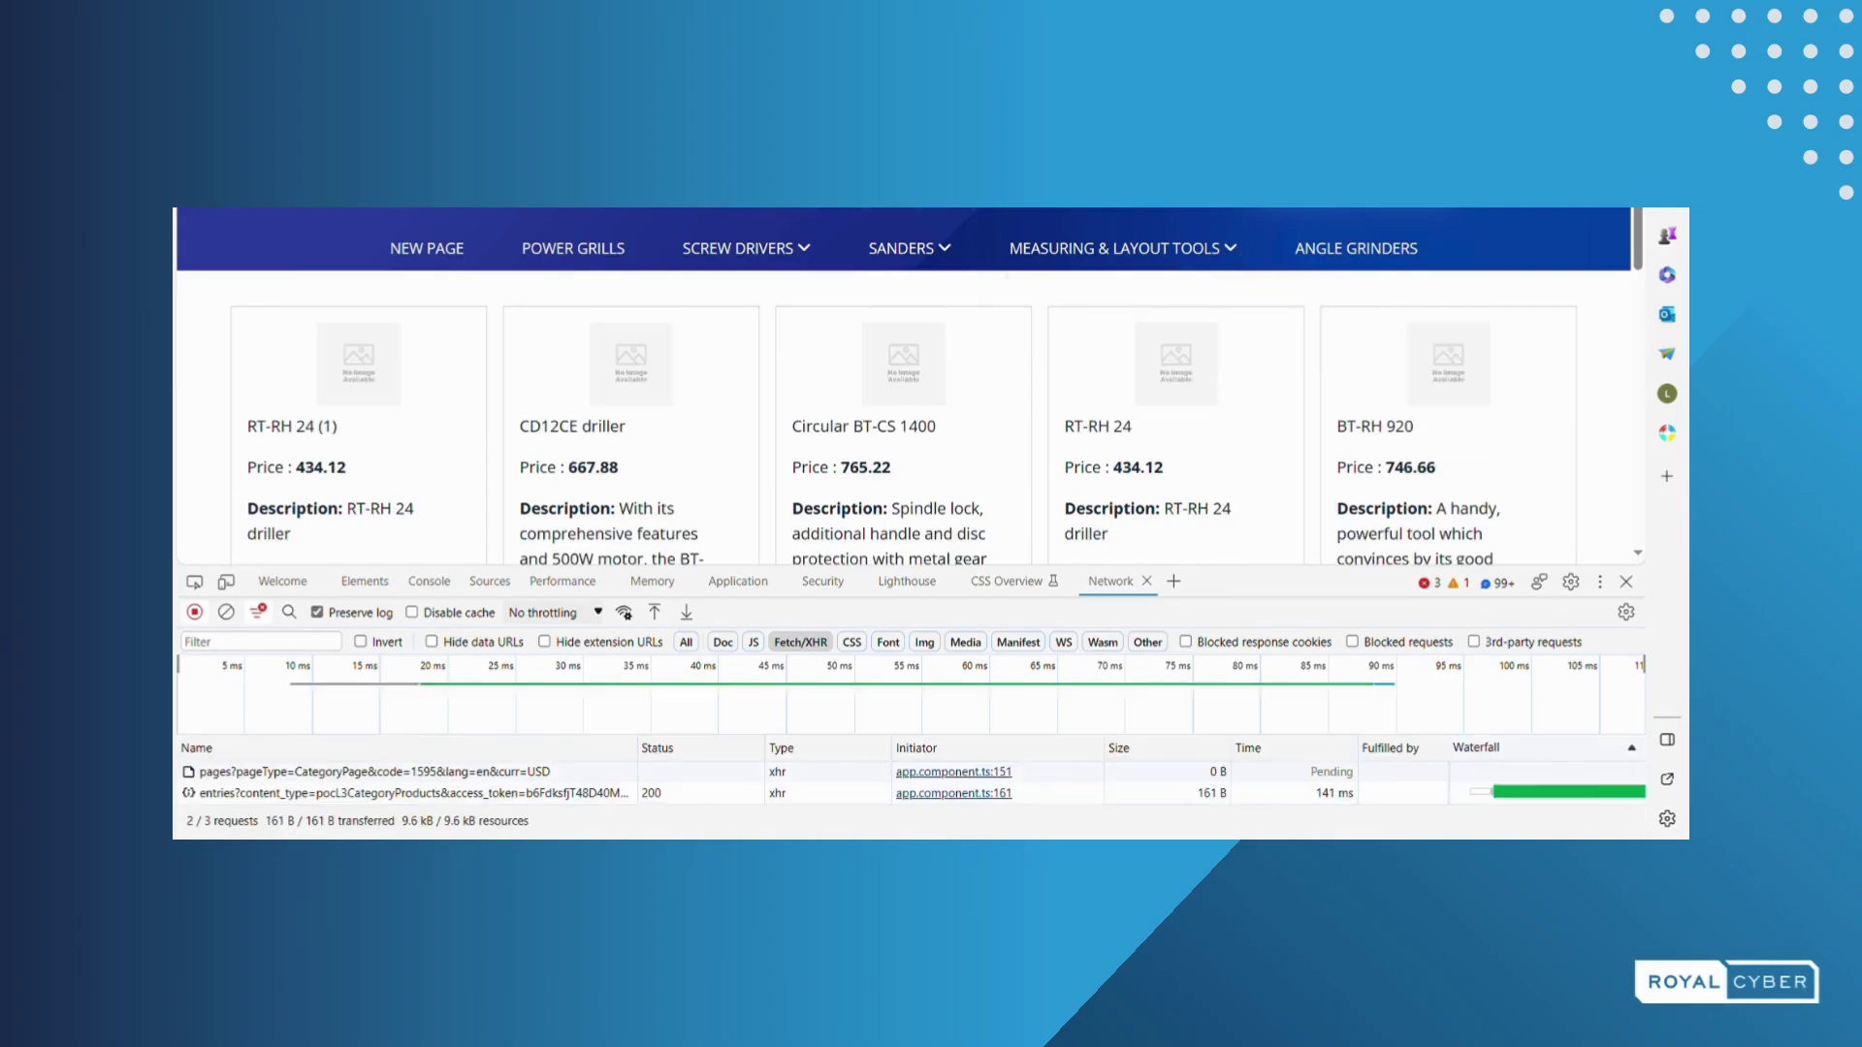
drag(1241, 566, 1241, 332)
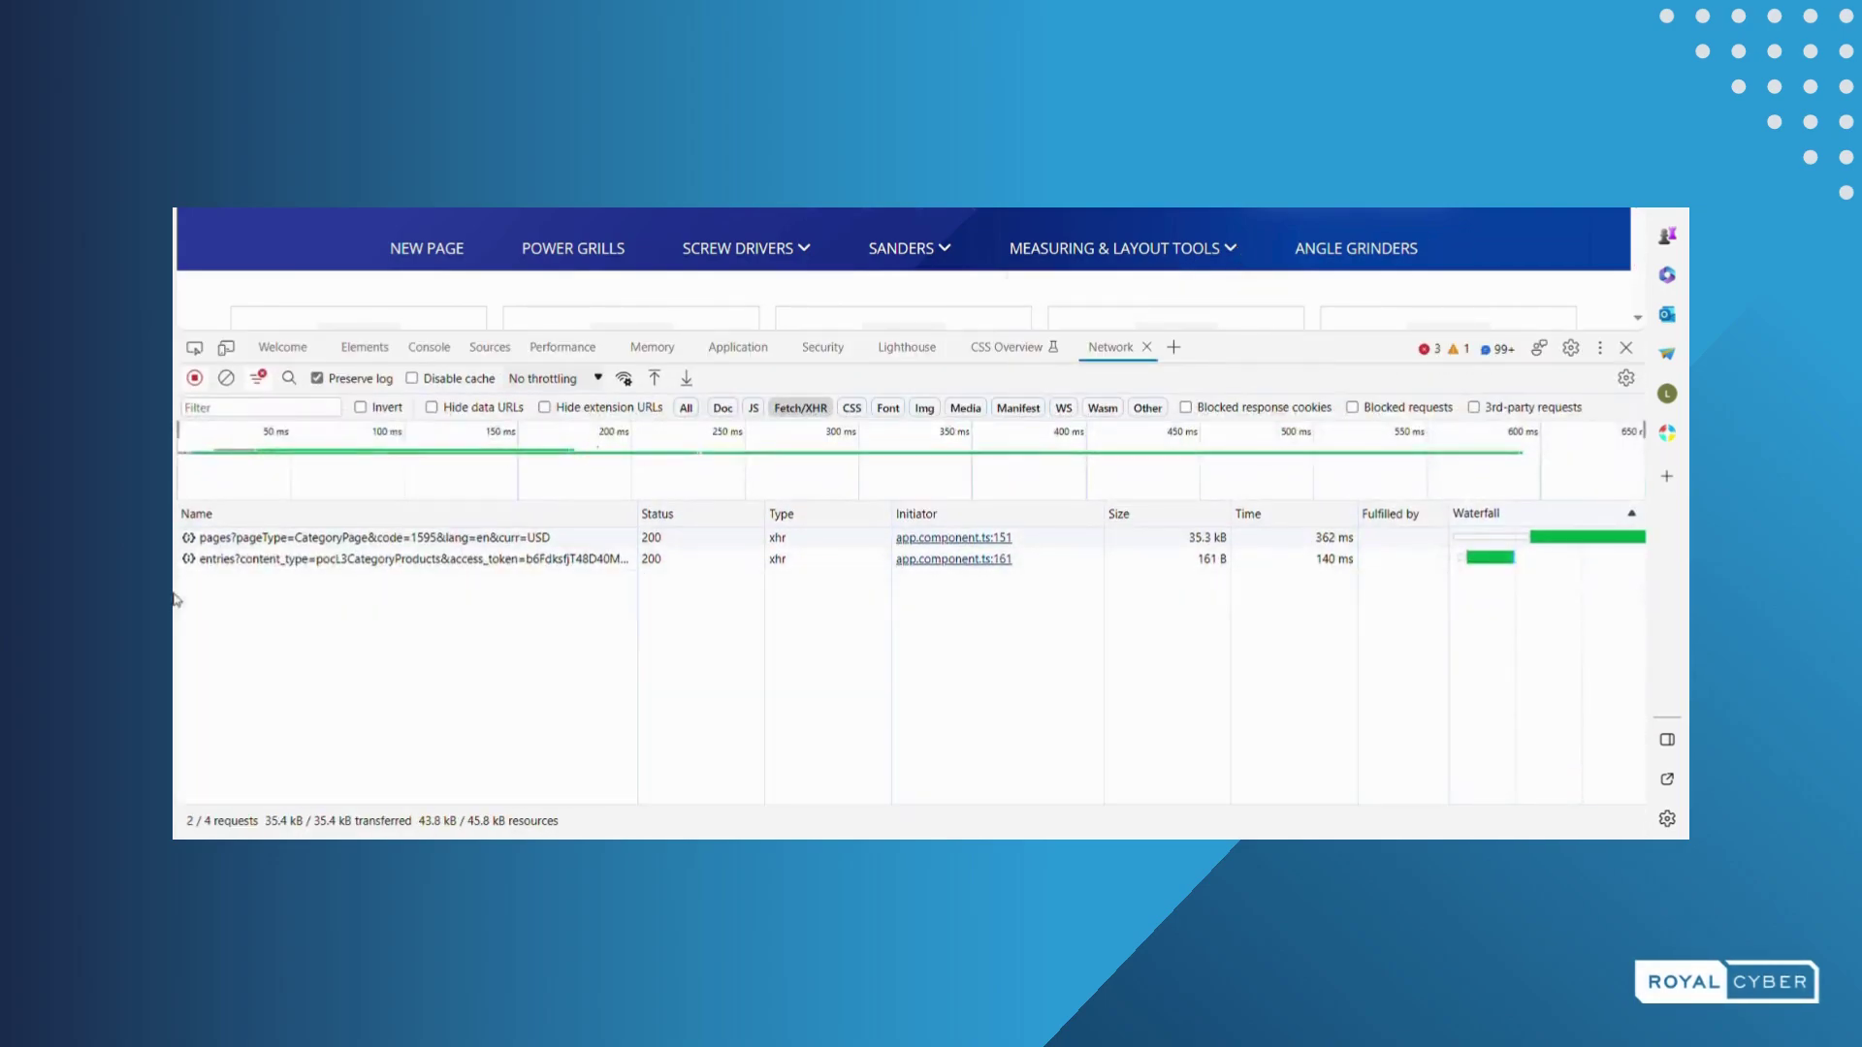
click(393, 563)
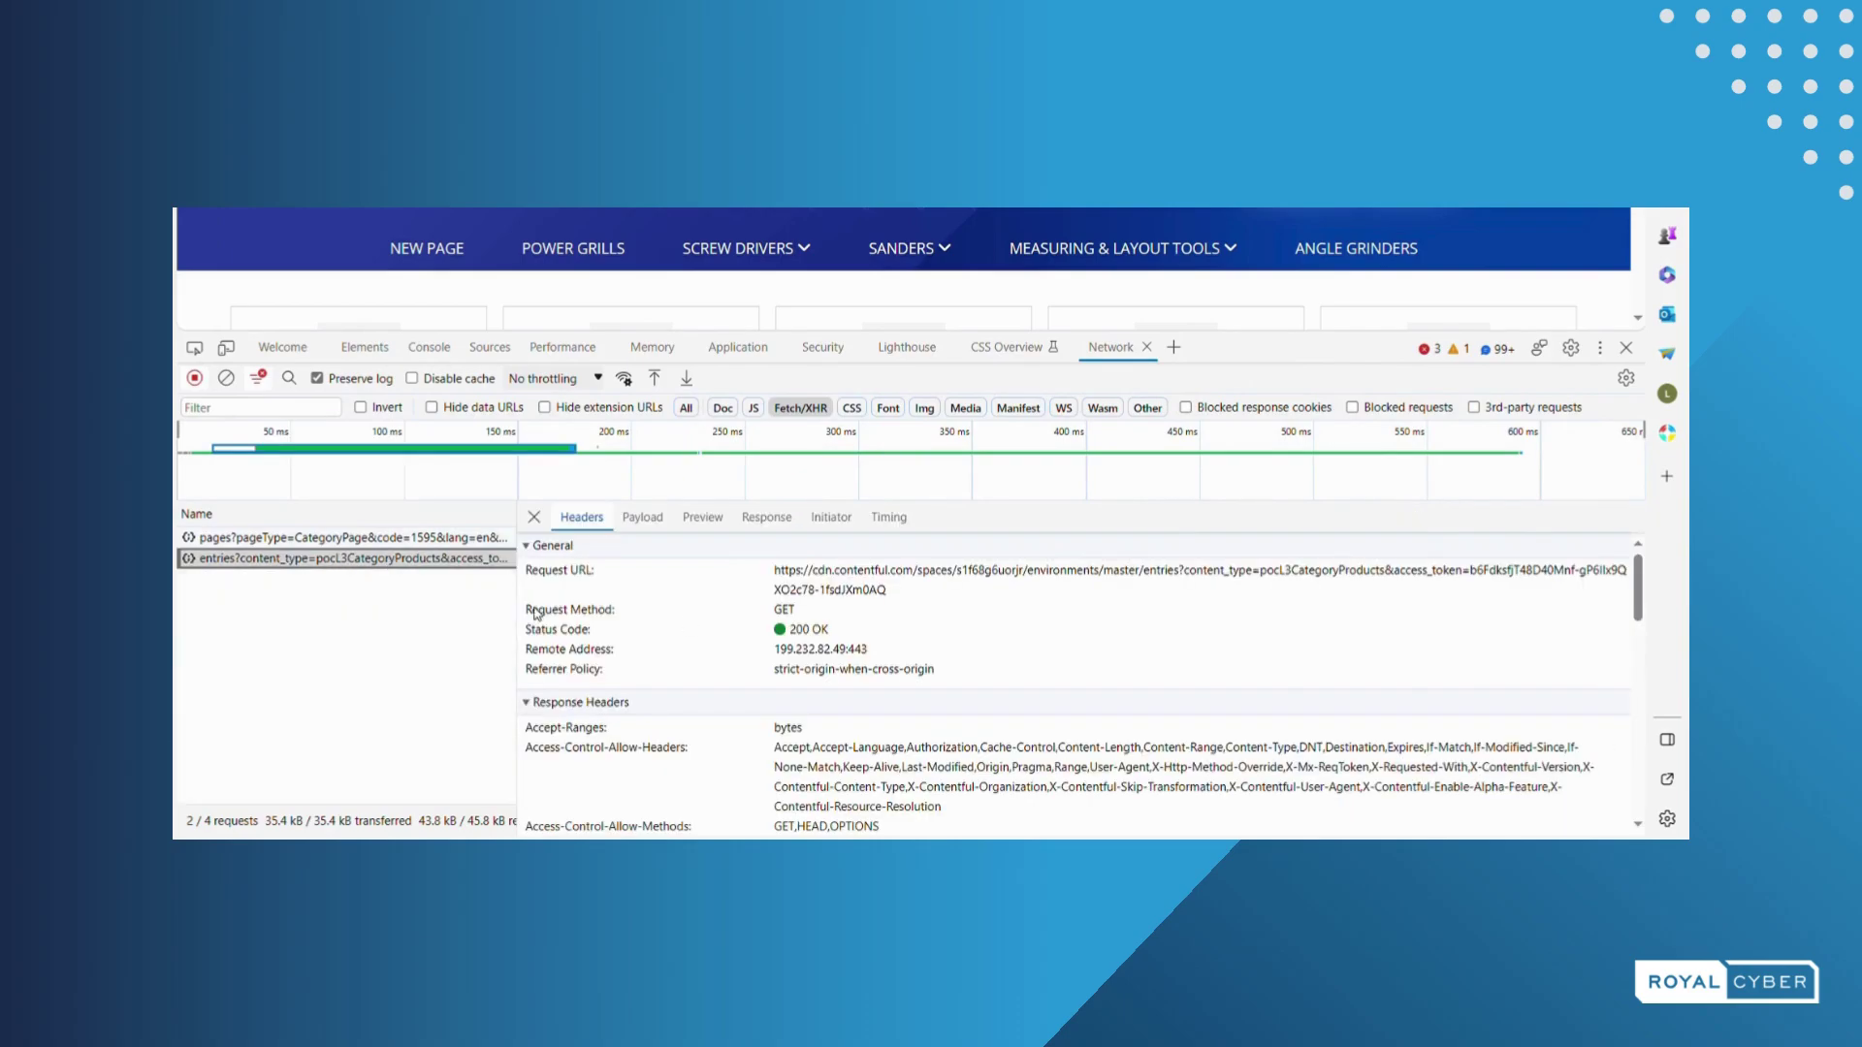
click(702, 517)
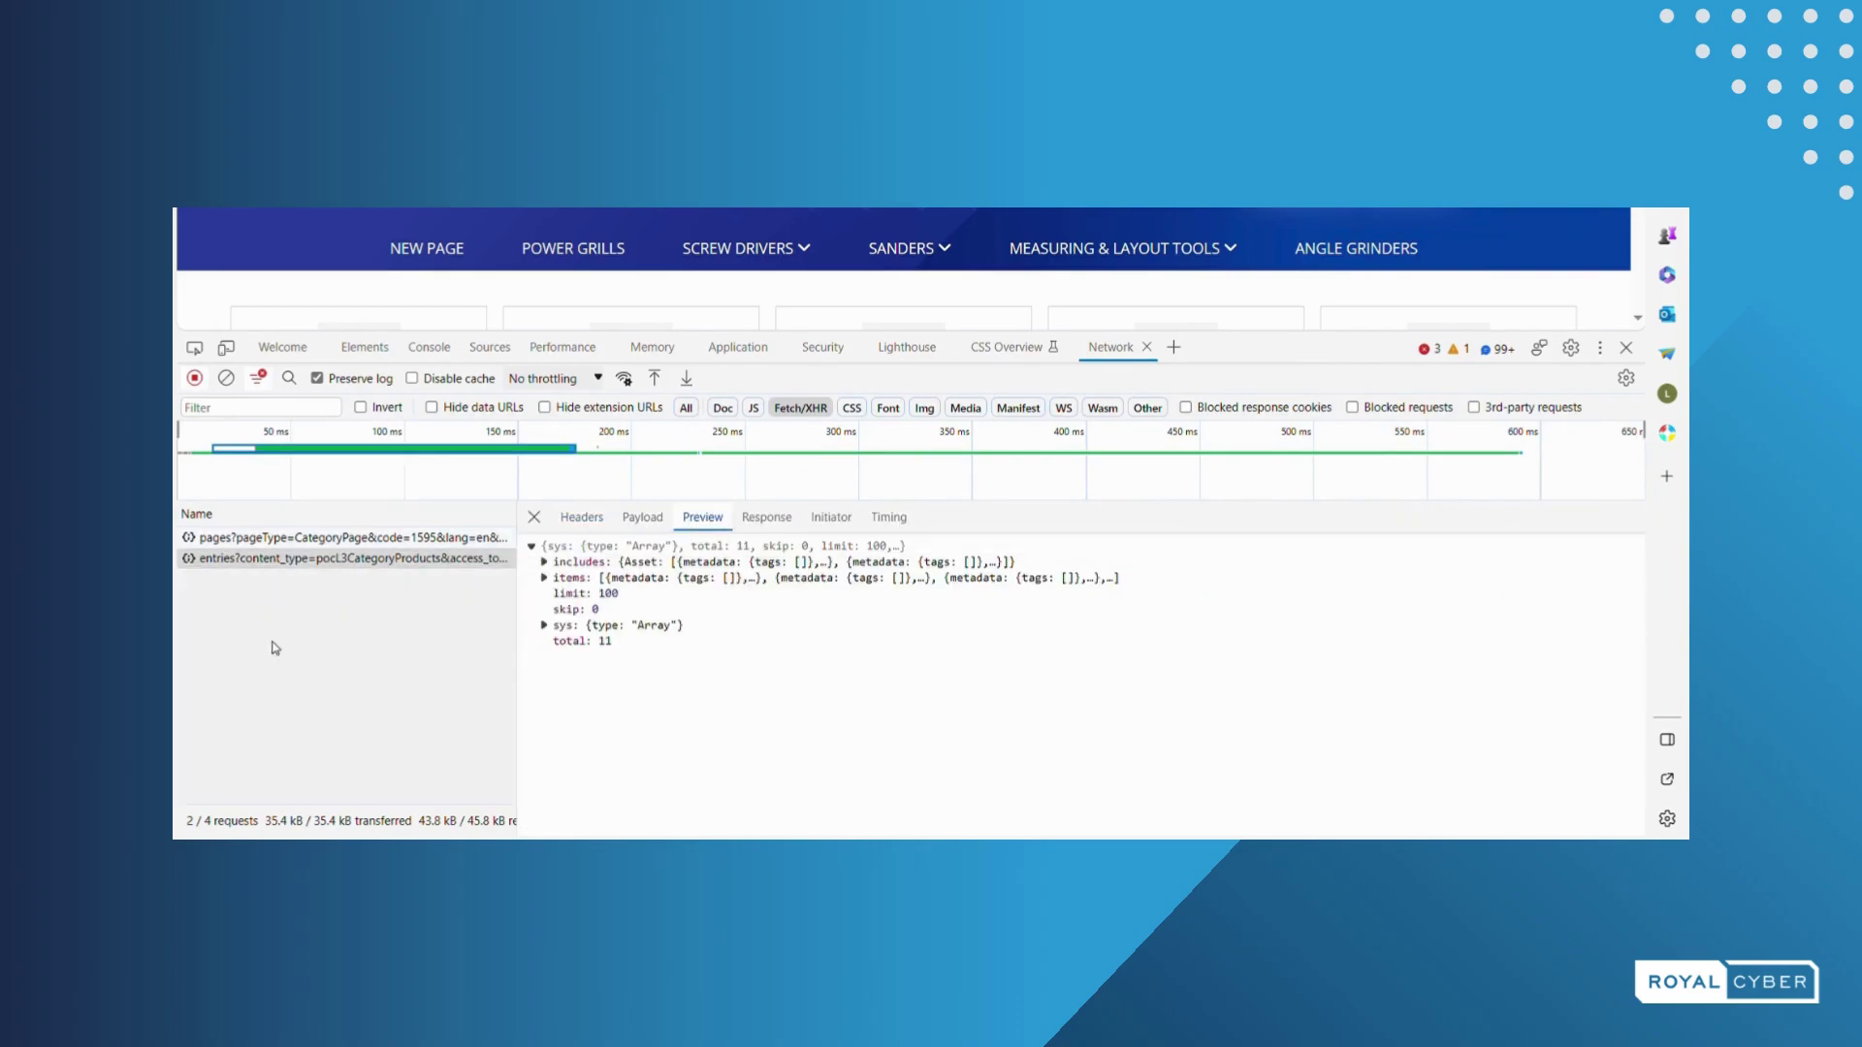
- Expand items > 0 > fields > image to see RT-RH 24 (1)'s linked product image URLs
click(543, 578)
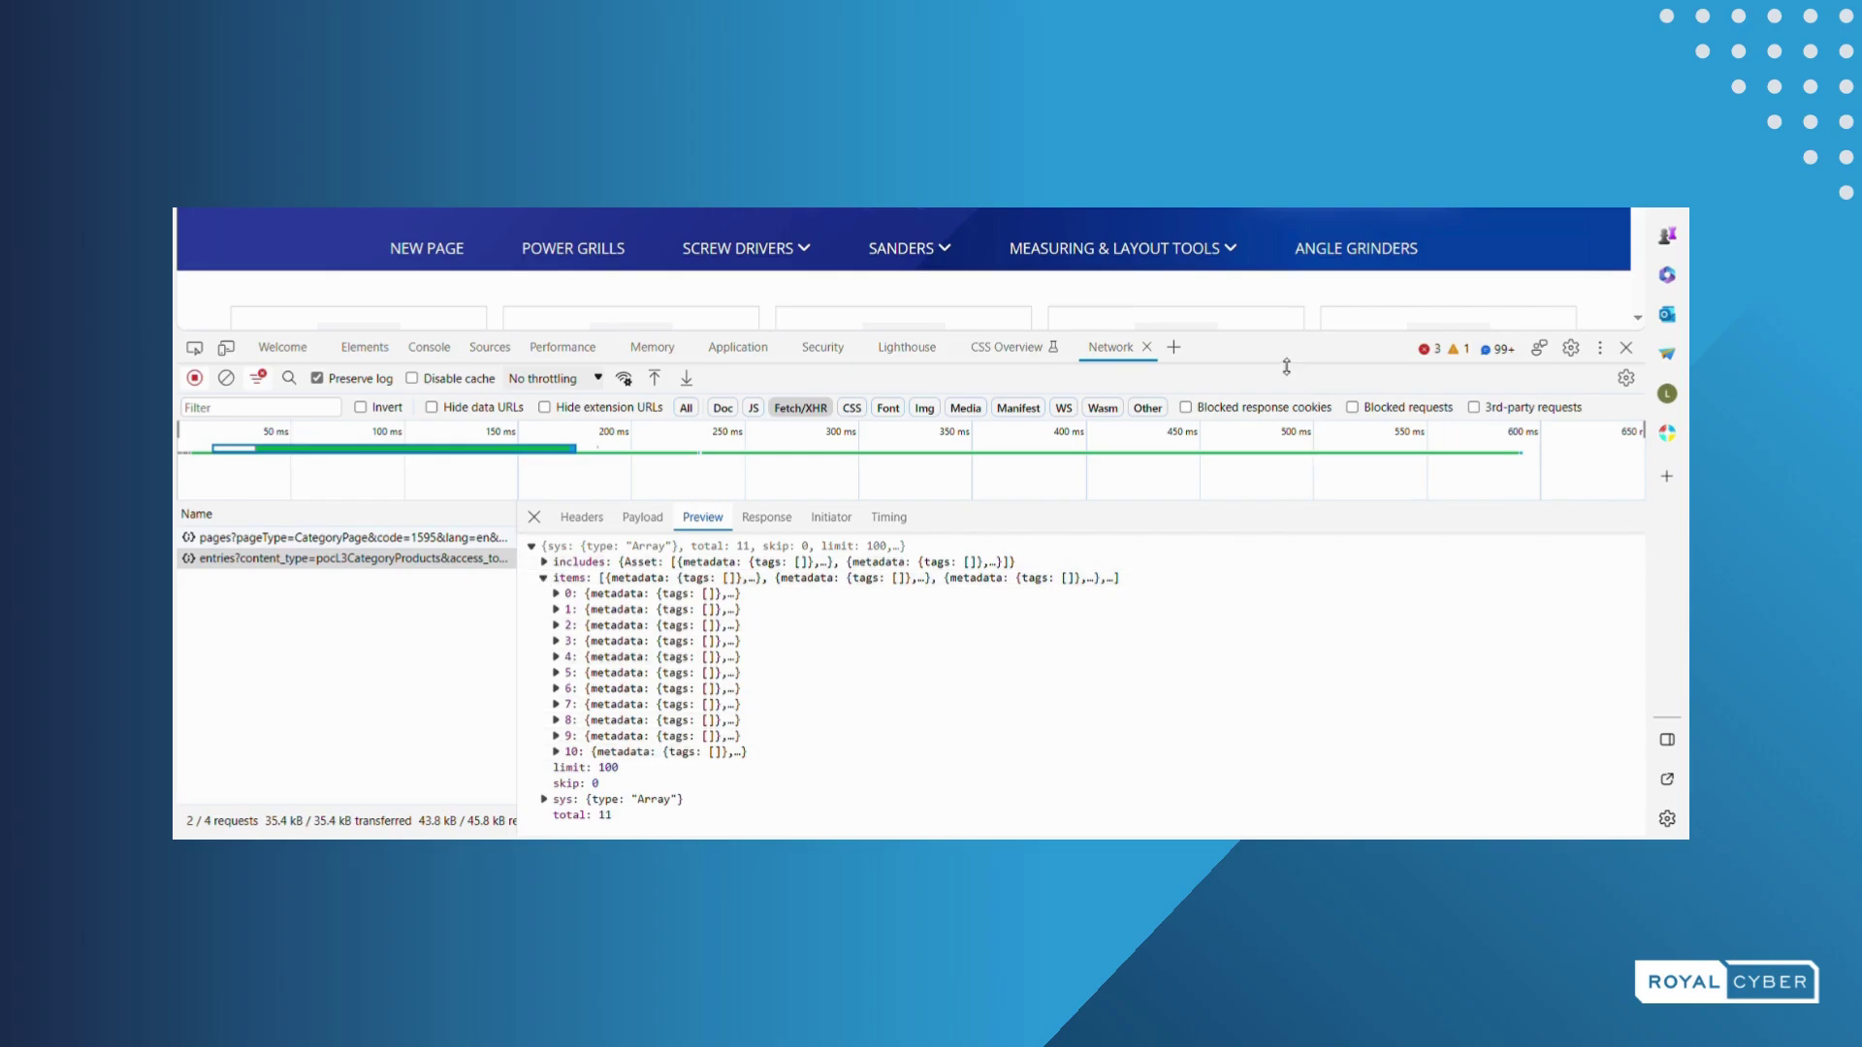
drag(1284, 337, 1283, 309)
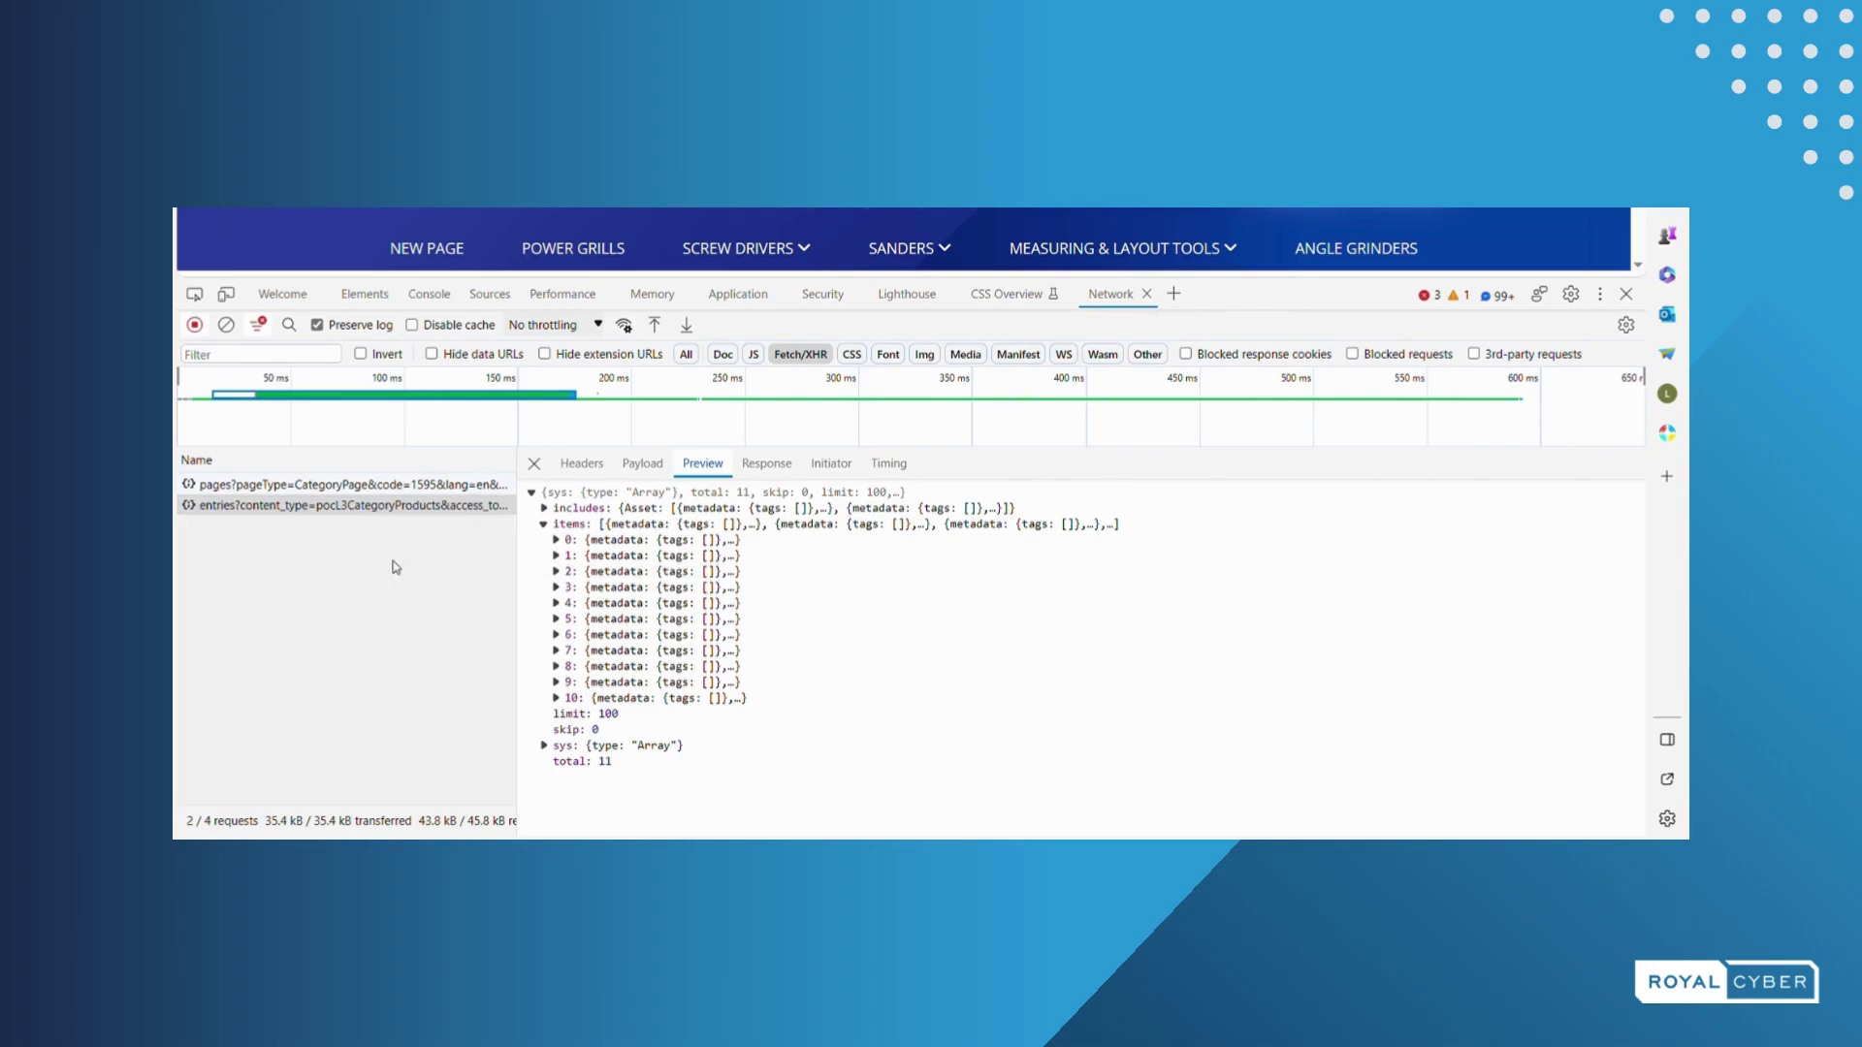
click(543, 525)
click(544, 524)
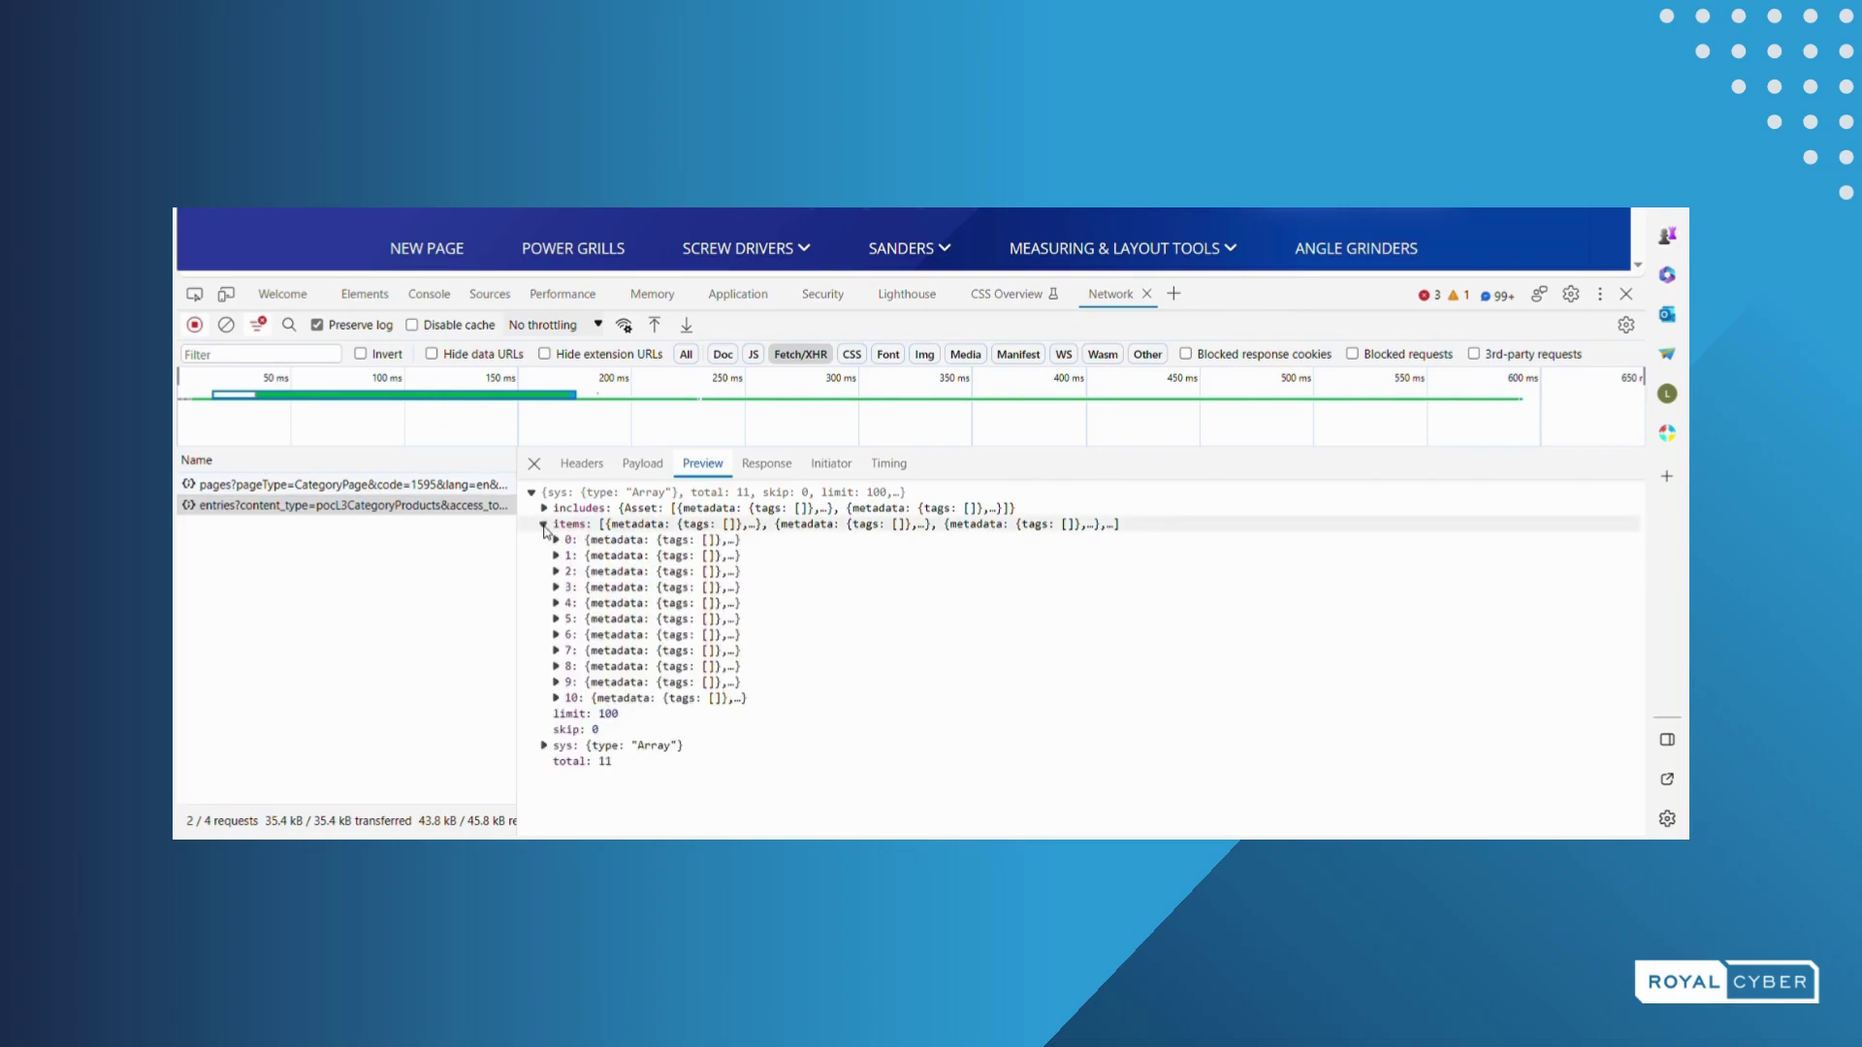
click(555, 540)
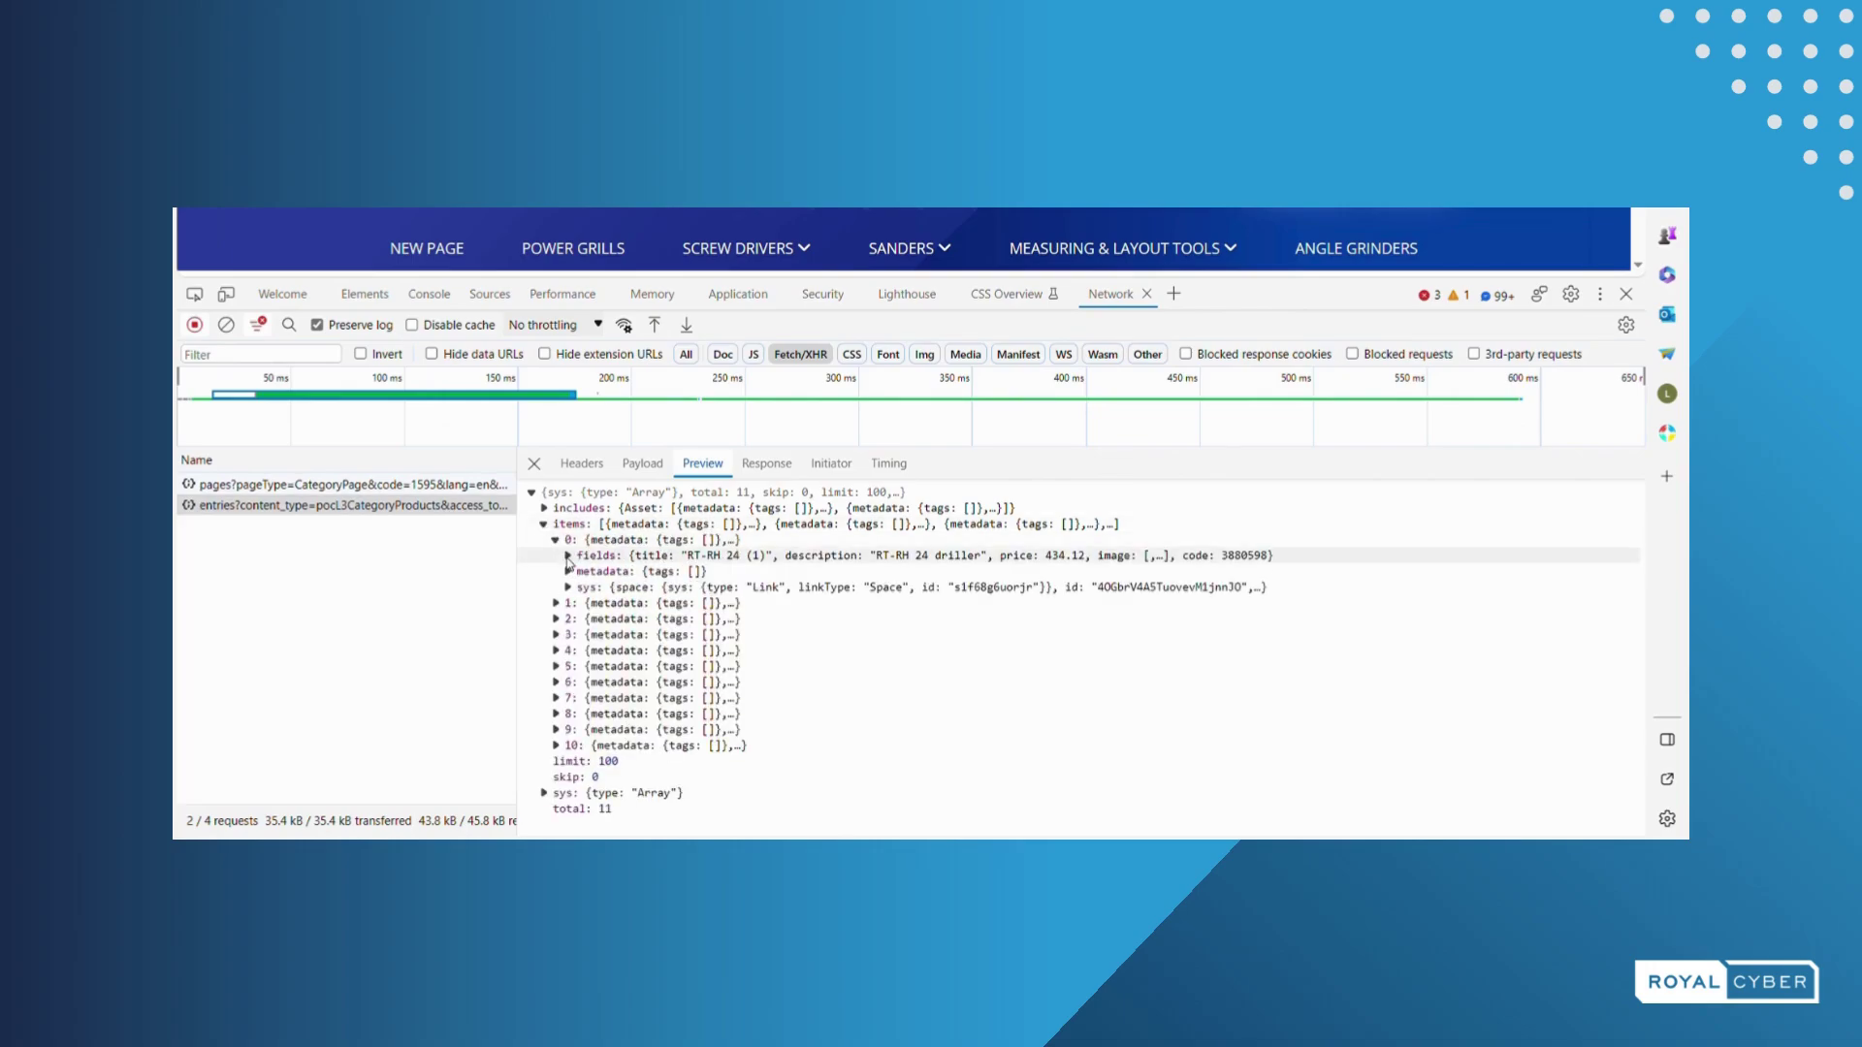
click(569, 556)
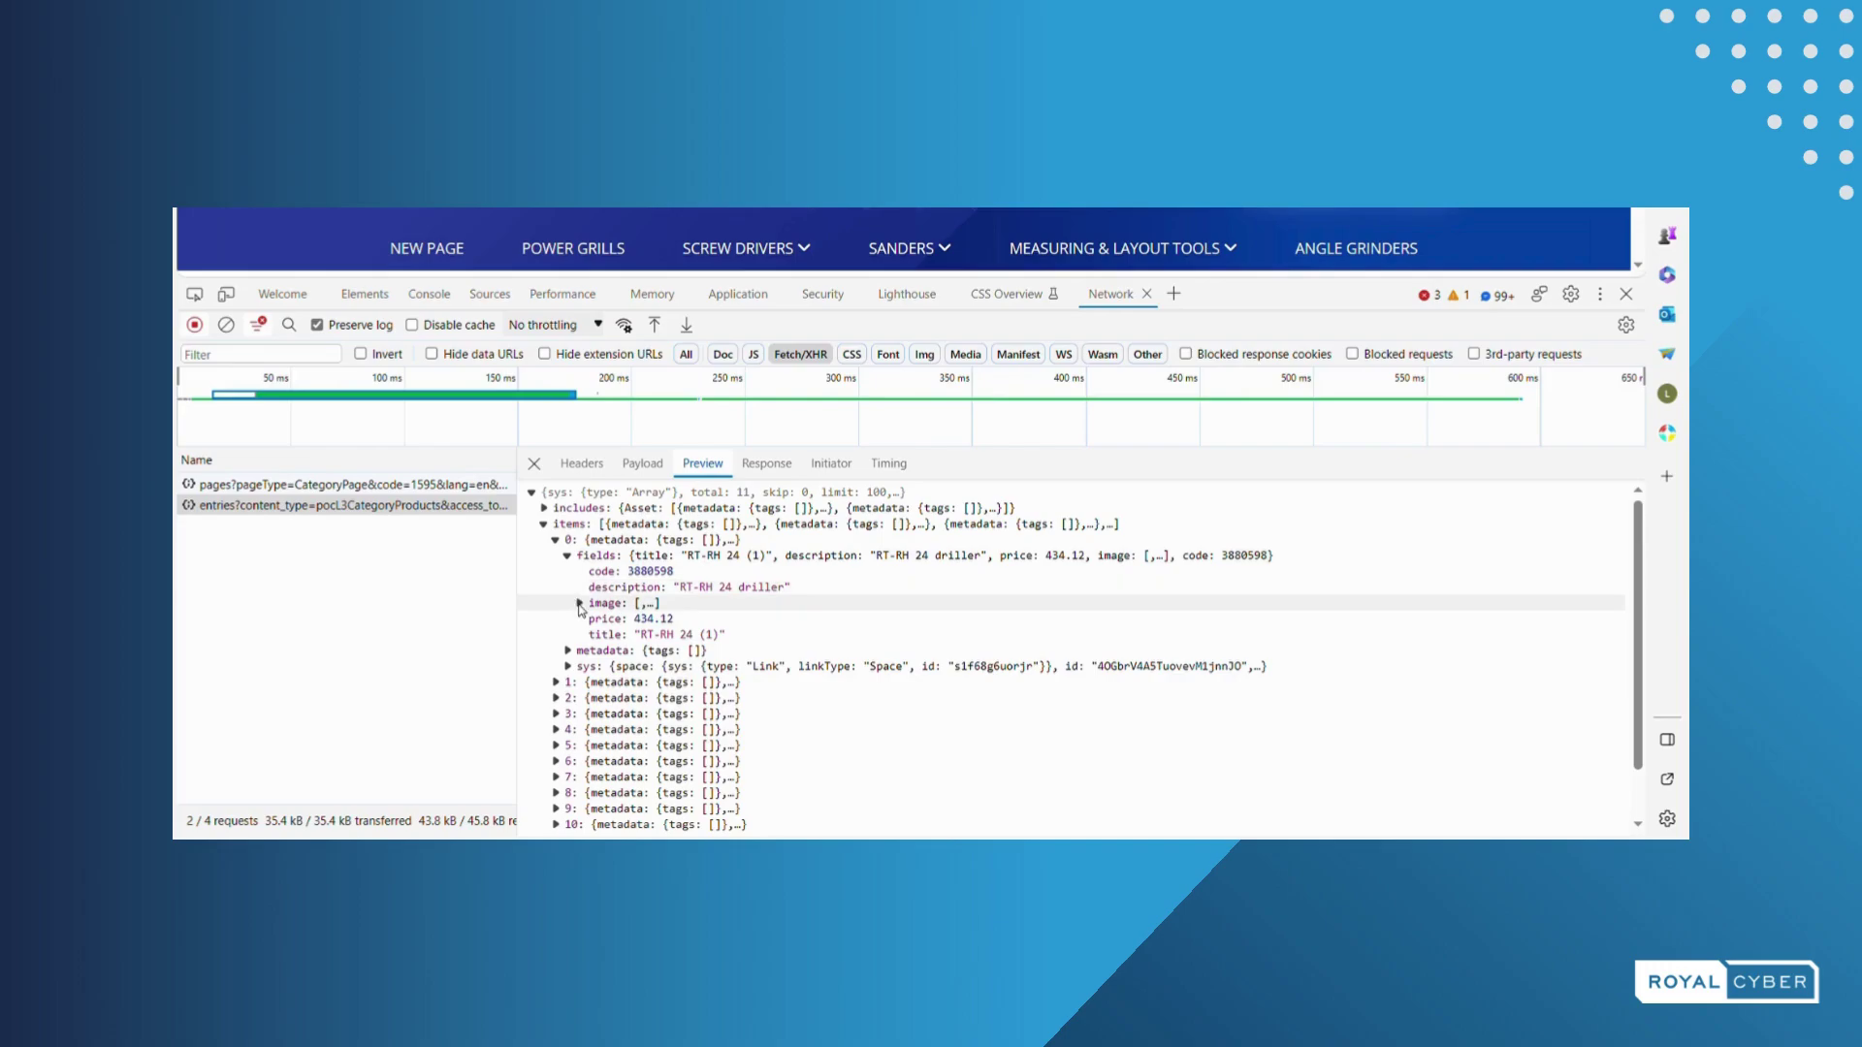
click(580, 603)
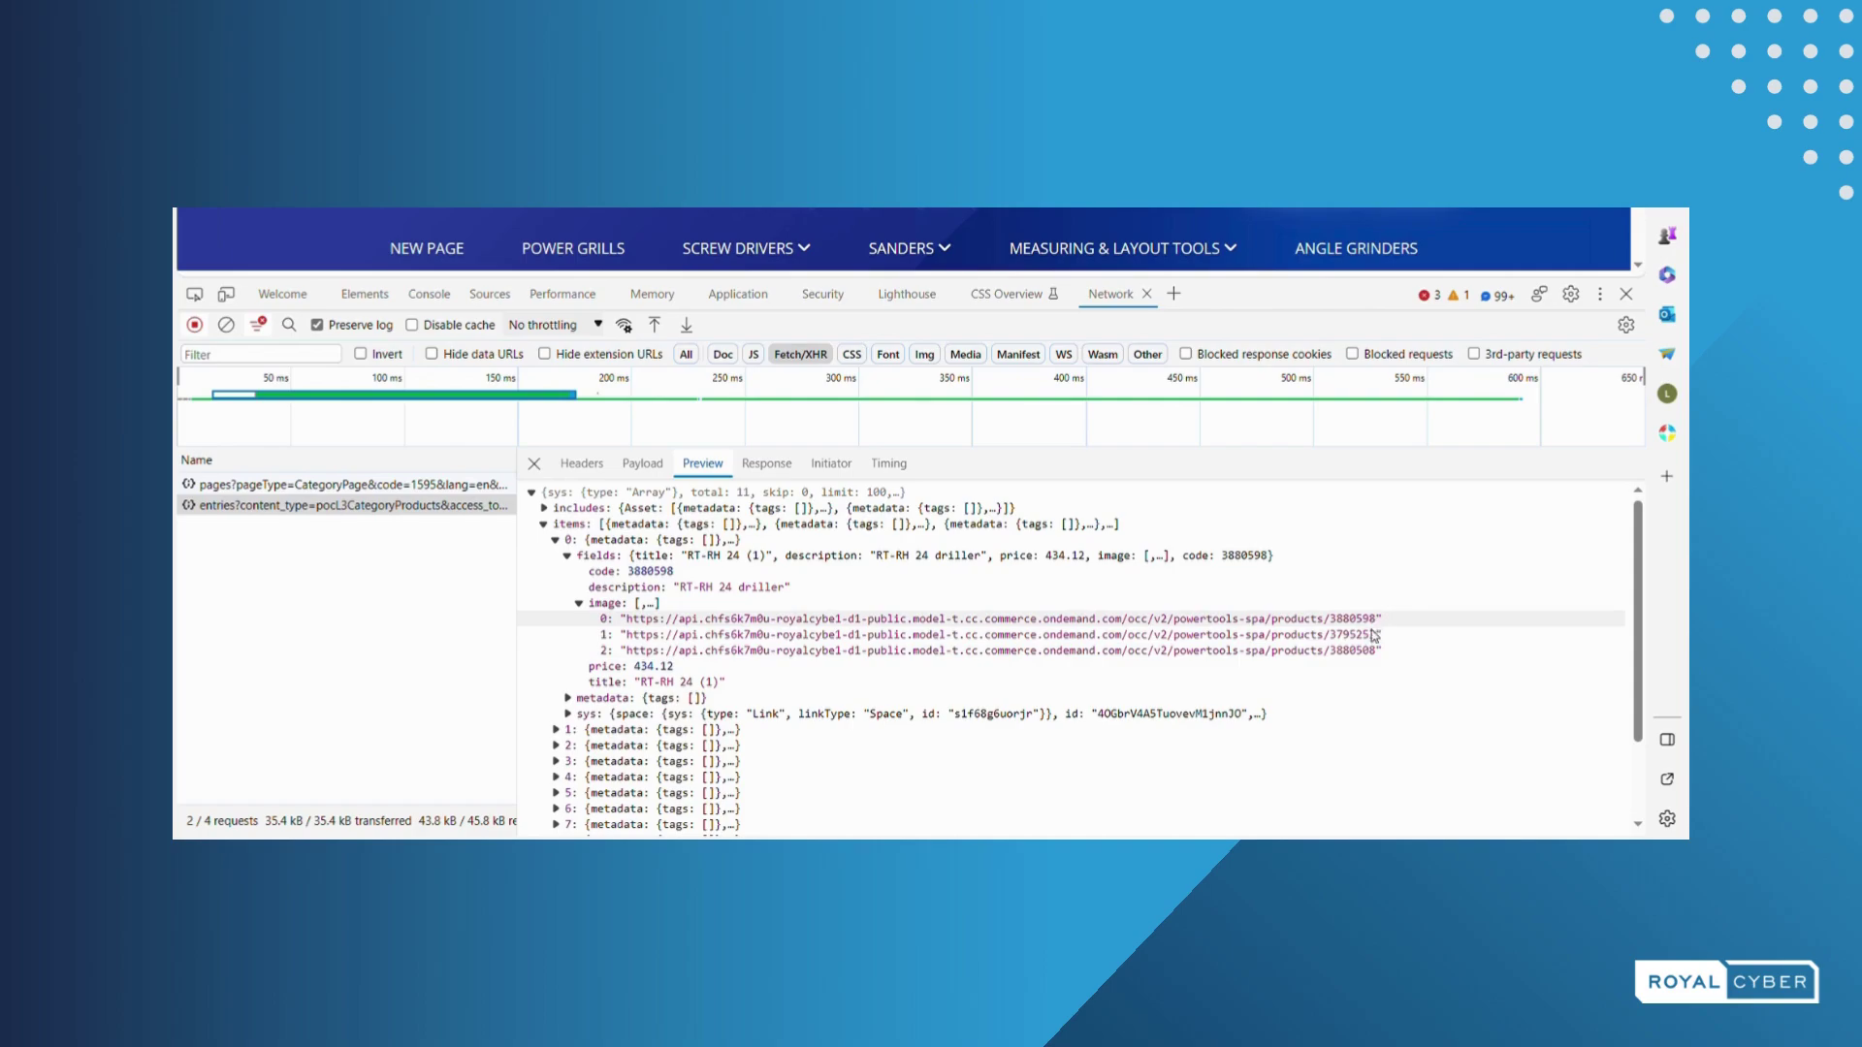
drag(1383, 302, 1360, 673)
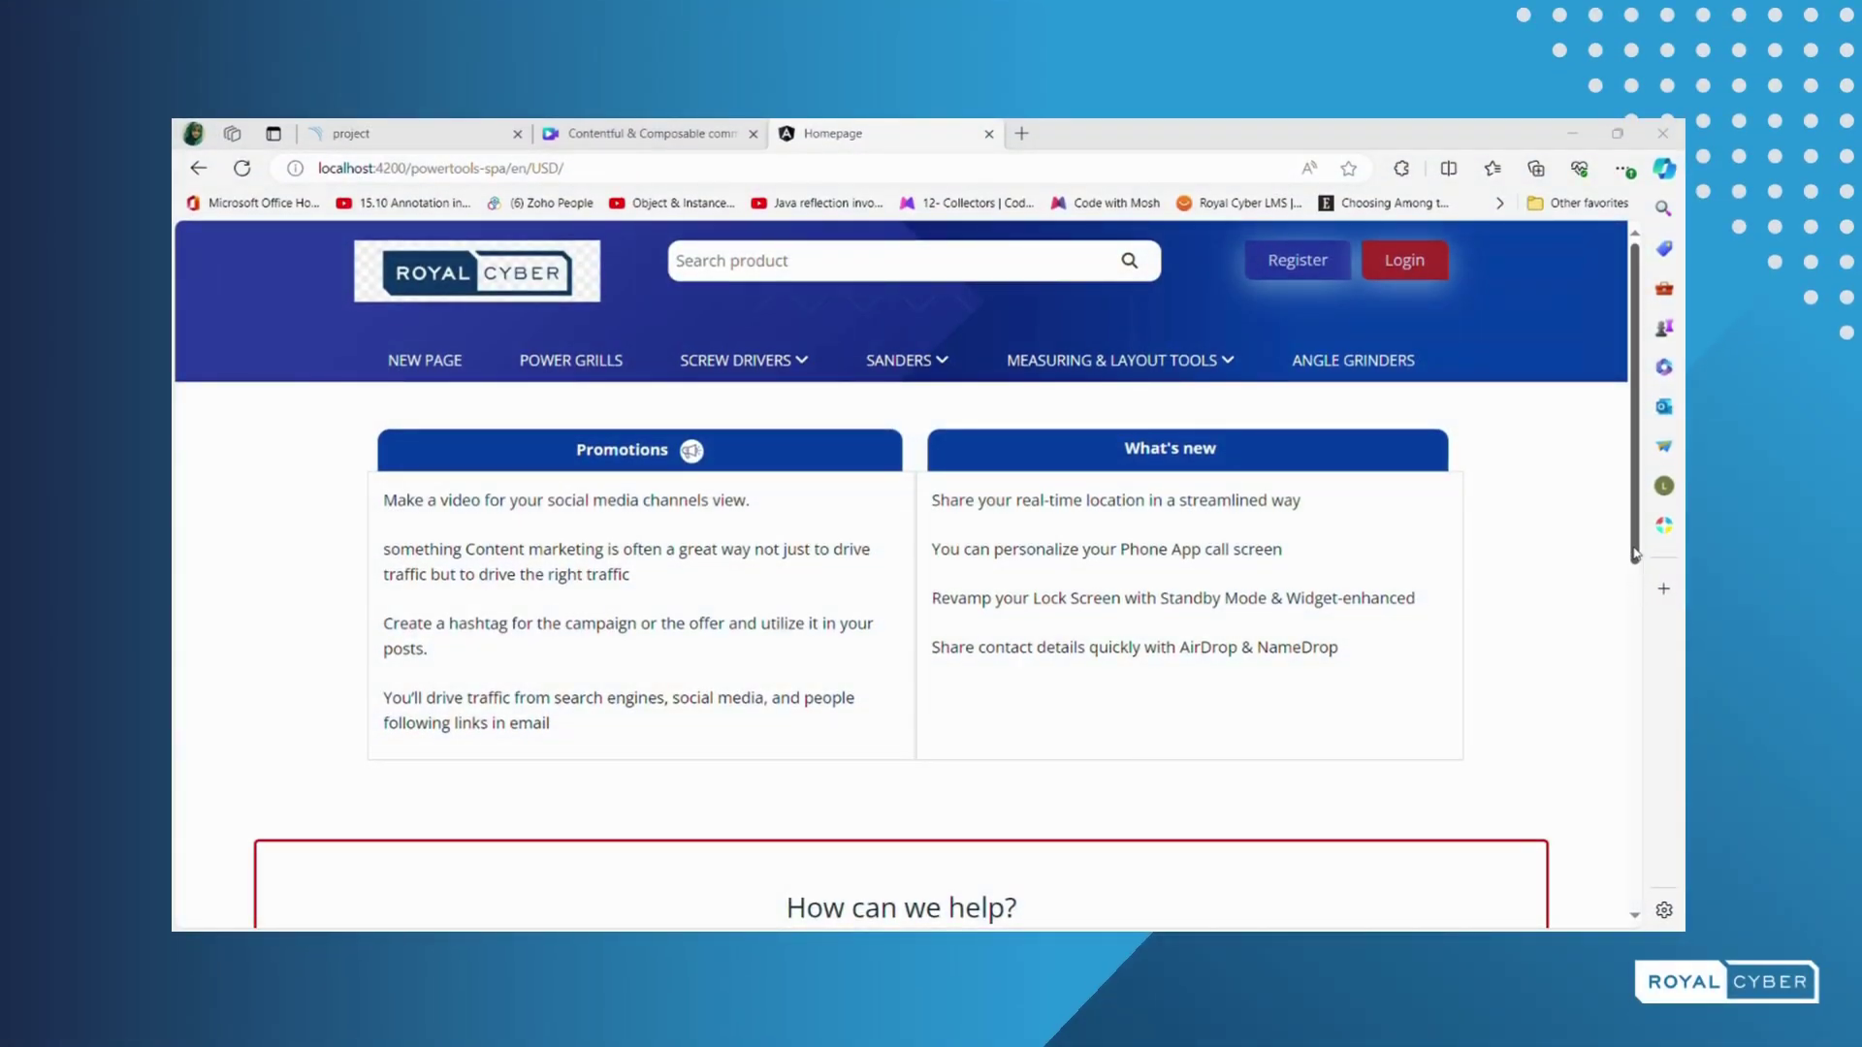
- Open the POWER GRILLS category from the storefront navigation bar
mouse_move(1635, 555)
mouse_down()
mouse_move(1656, 877)
mouse_move(1626, 492)
mouse_up()
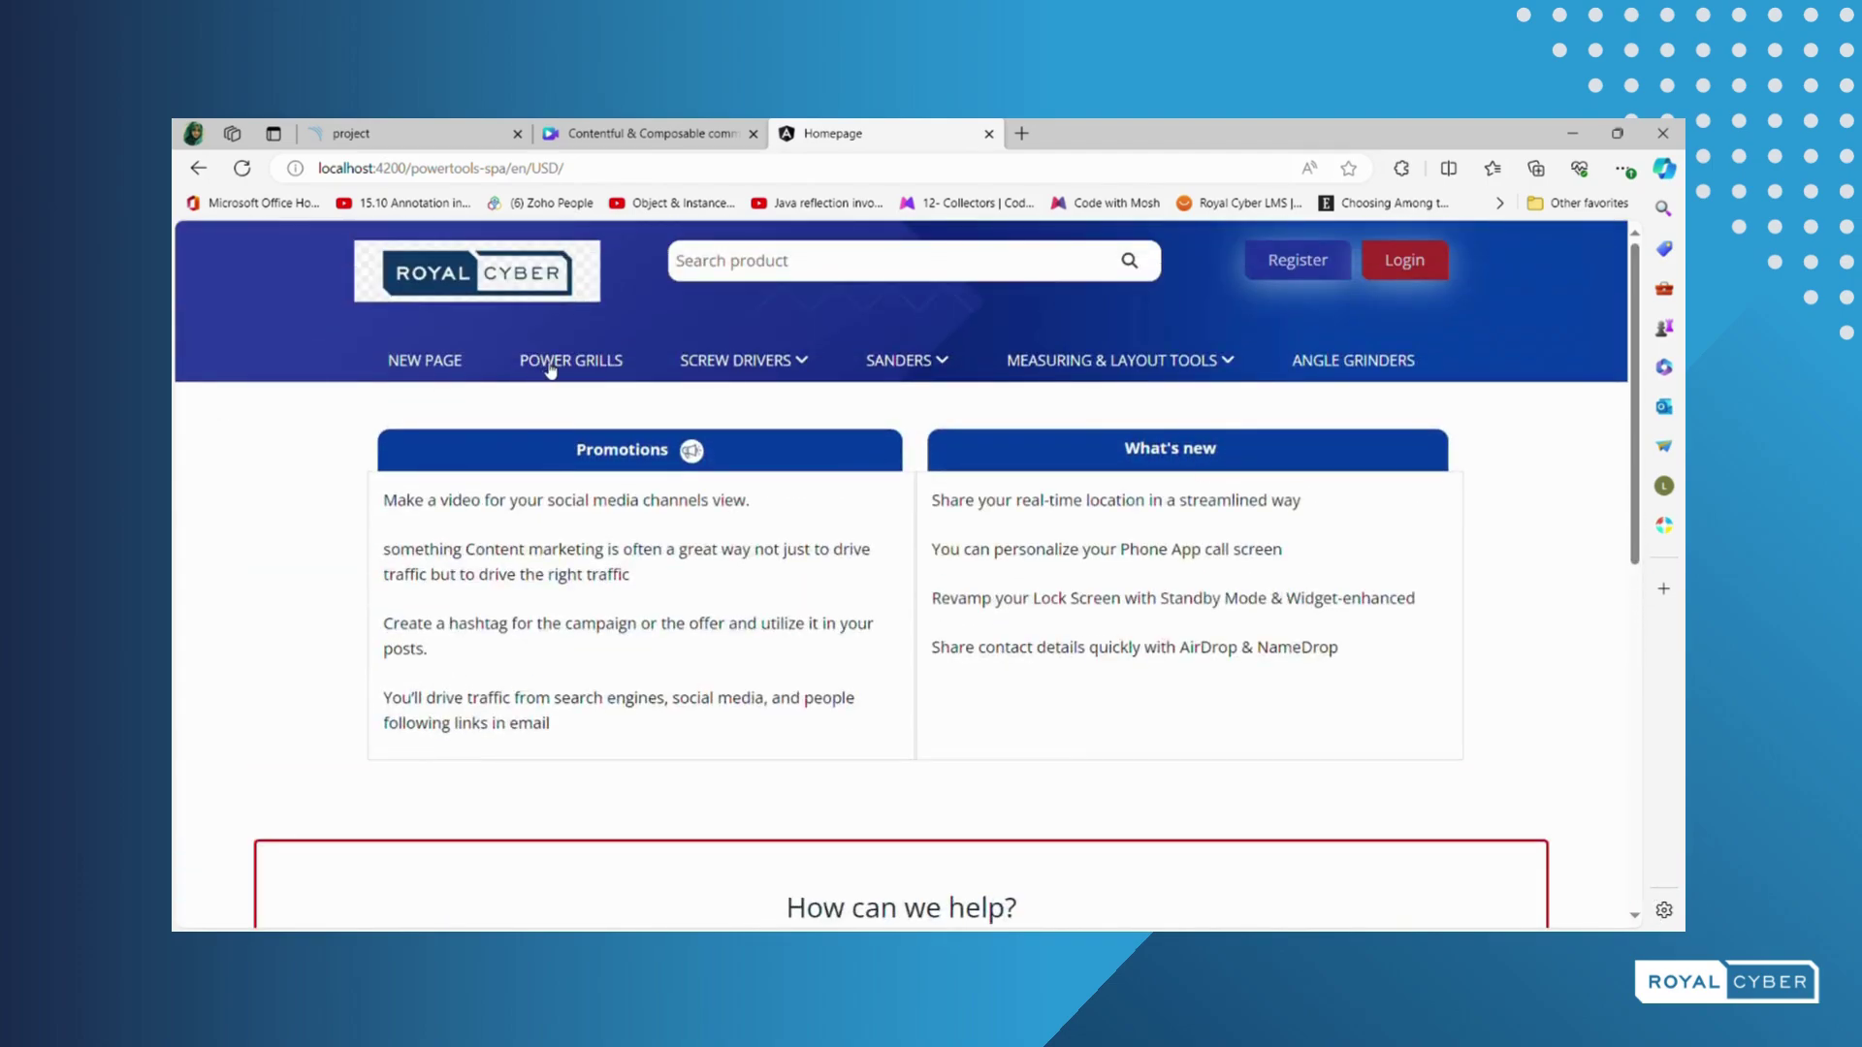
click(550, 369)
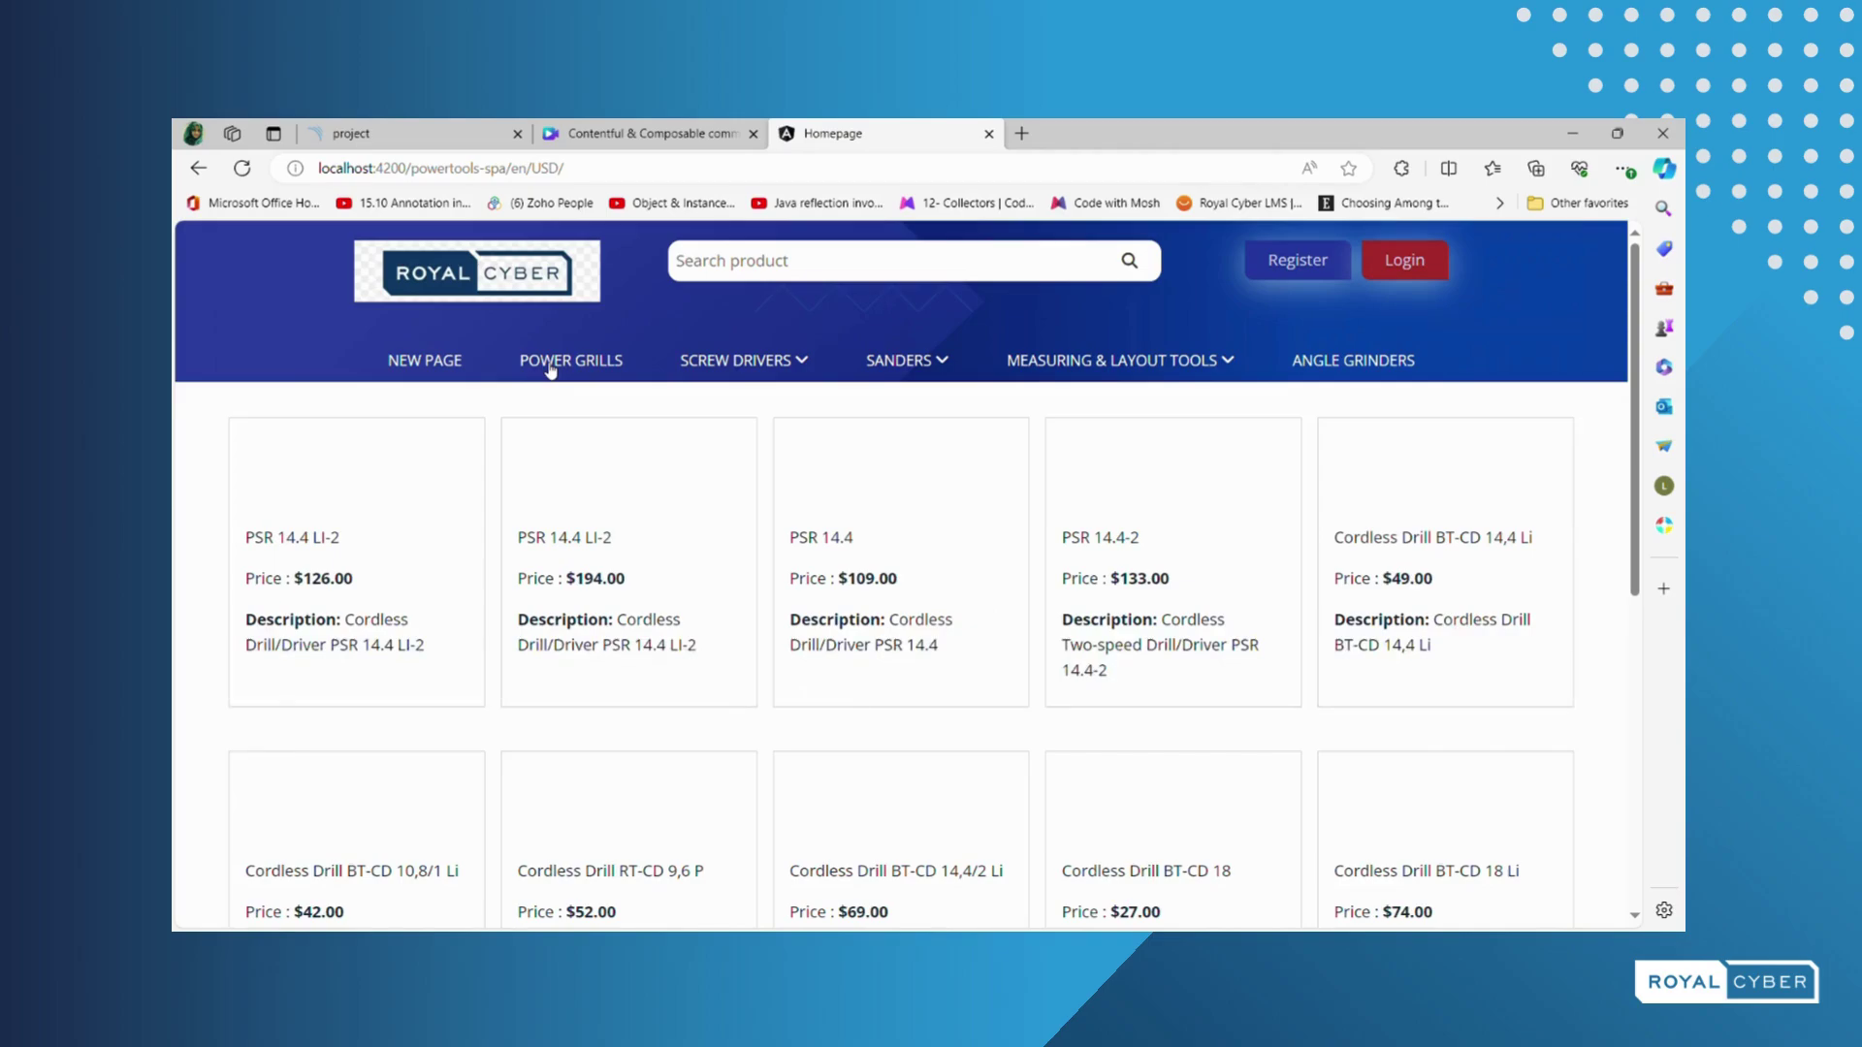